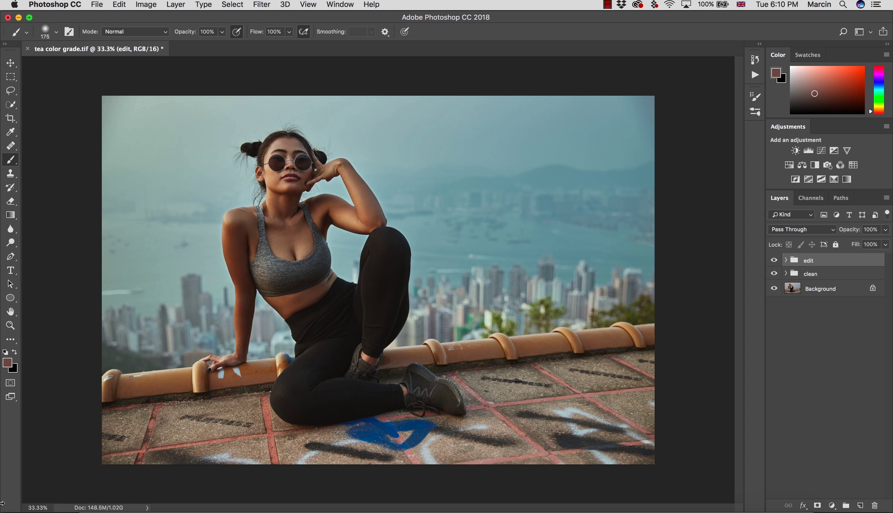
# Step: Look at the published photo on the Instagram profile in Safari, and back in Photoshop compare the image with and without the edit group
pyautogui.click(174, 509)
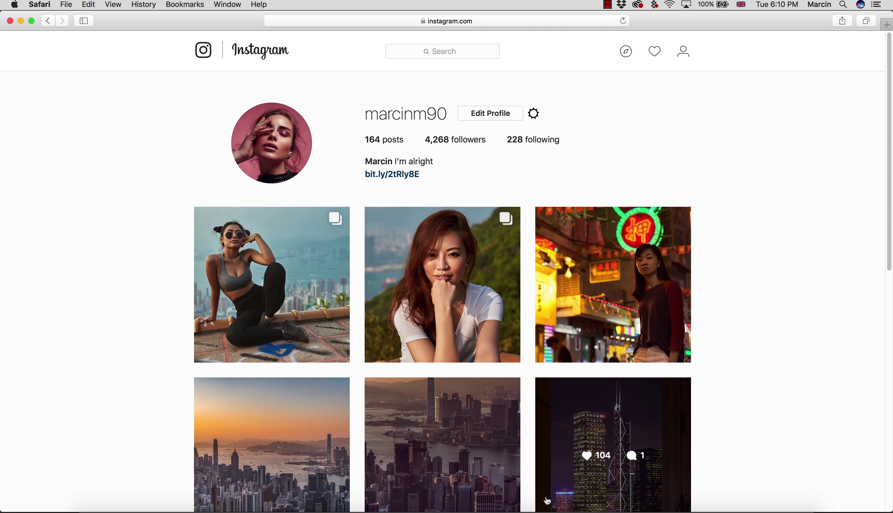
pyautogui.click(627, 510)
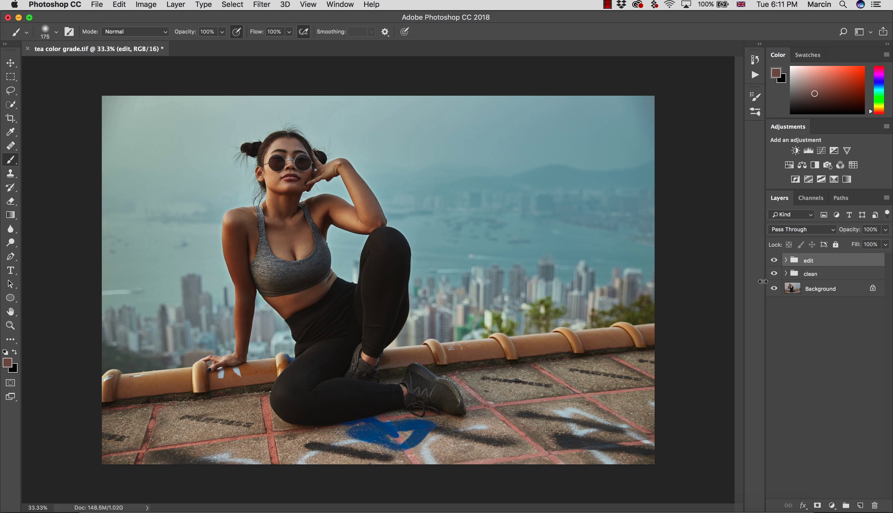
pyautogui.click(772, 261)
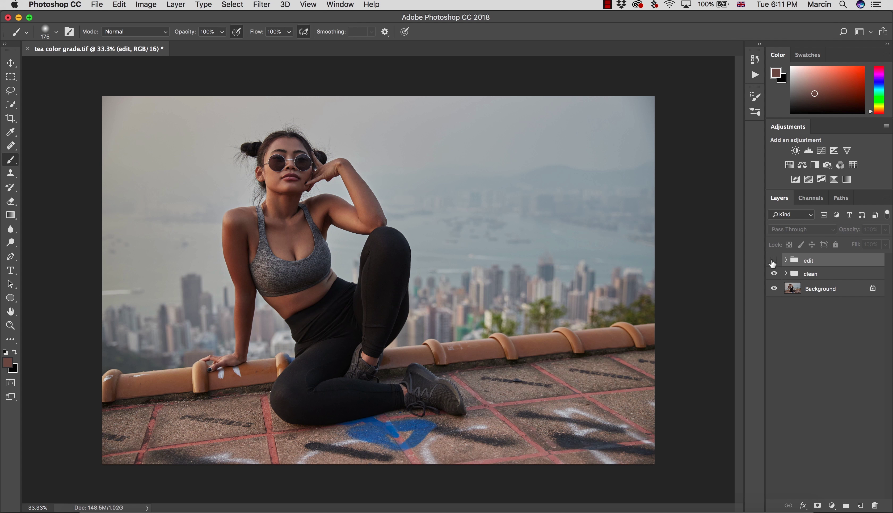
pyautogui.click(774, 261)
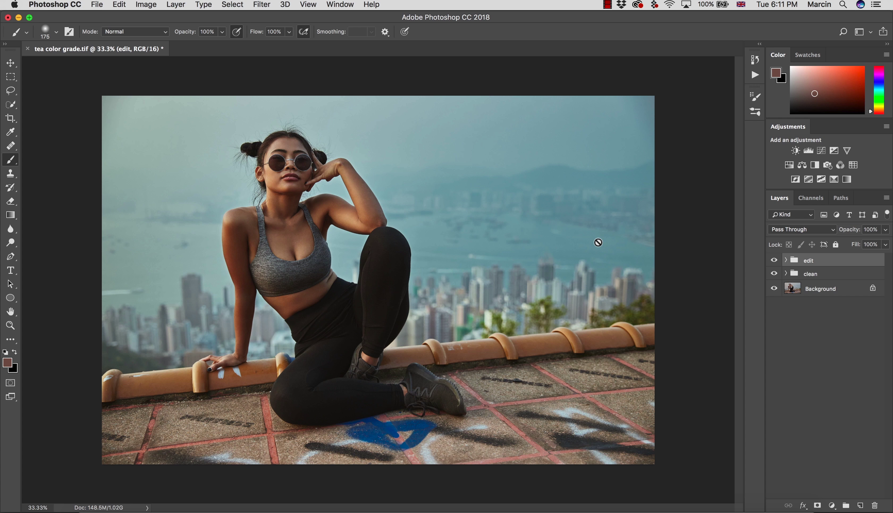
pyautogui.click(774, 260)
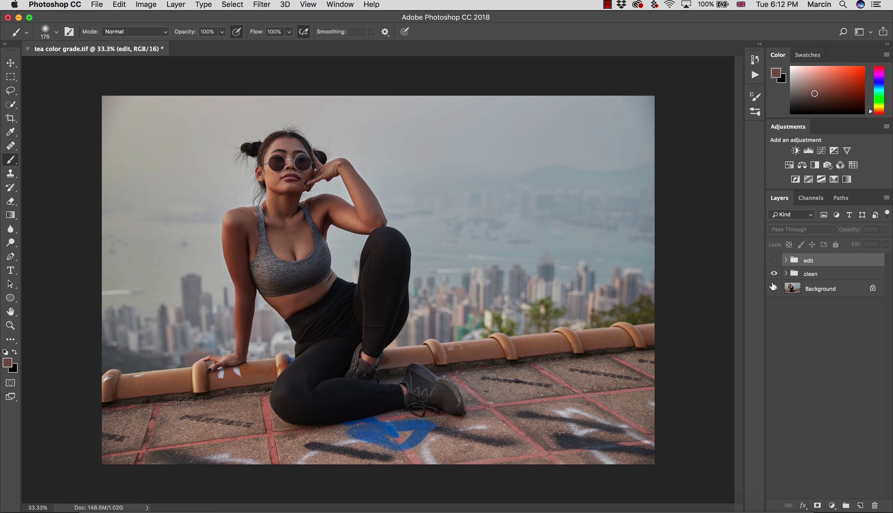
pyautogui.click(776, 264)
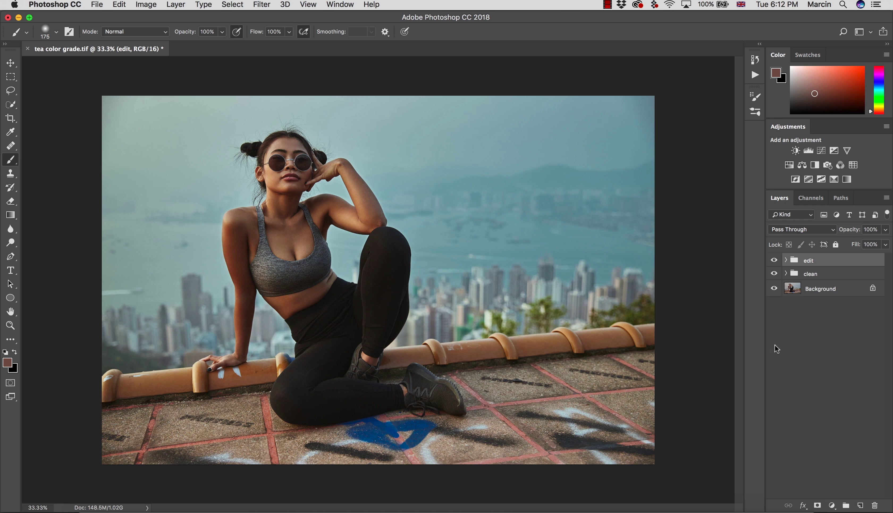
# Step: Delete the edit group and add a Curves adjustment layer named h above the clean group
pyautogui.press('BackSpace')
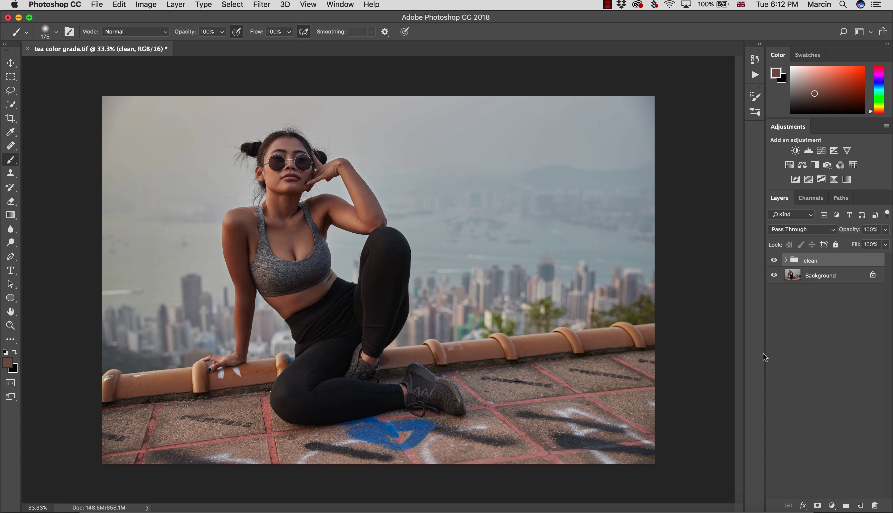
pyautogui.click(832, 506)
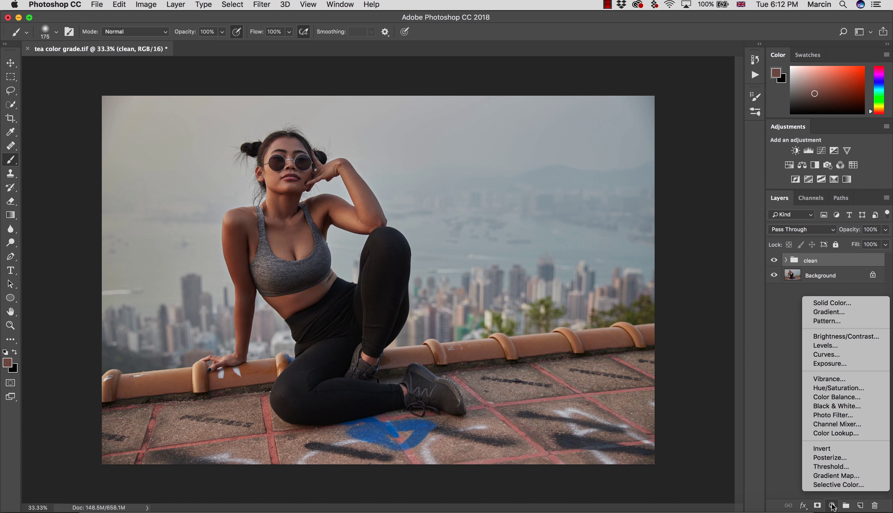
pyautogui.click(835, 356)
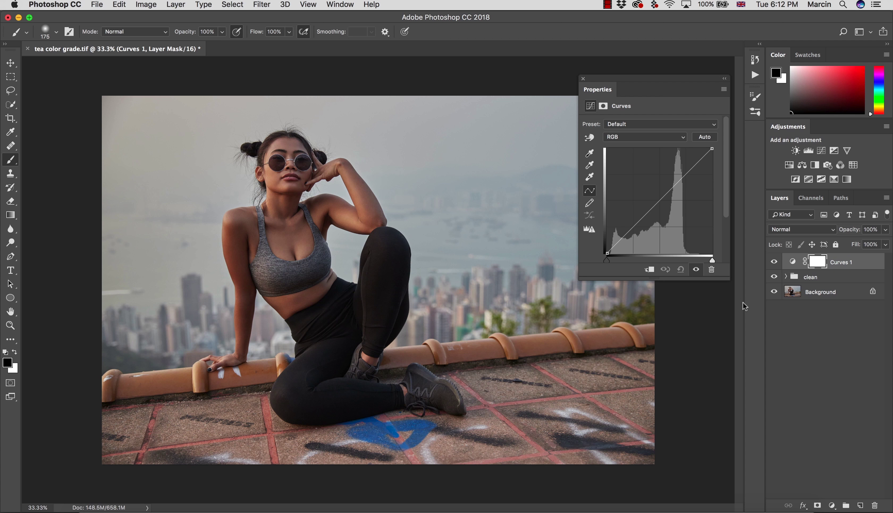
pyautogui.doubleClick(839, 263)
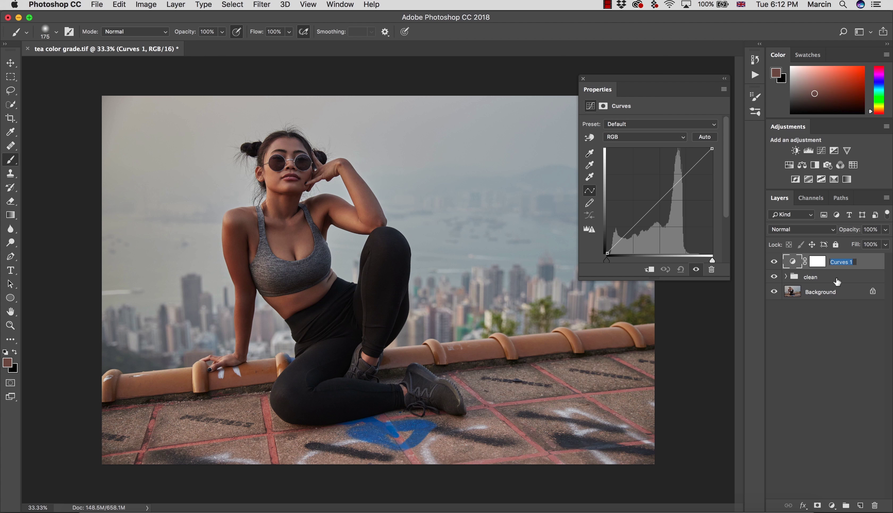
pyautogui.write('h')
pyautogui.press('Return')
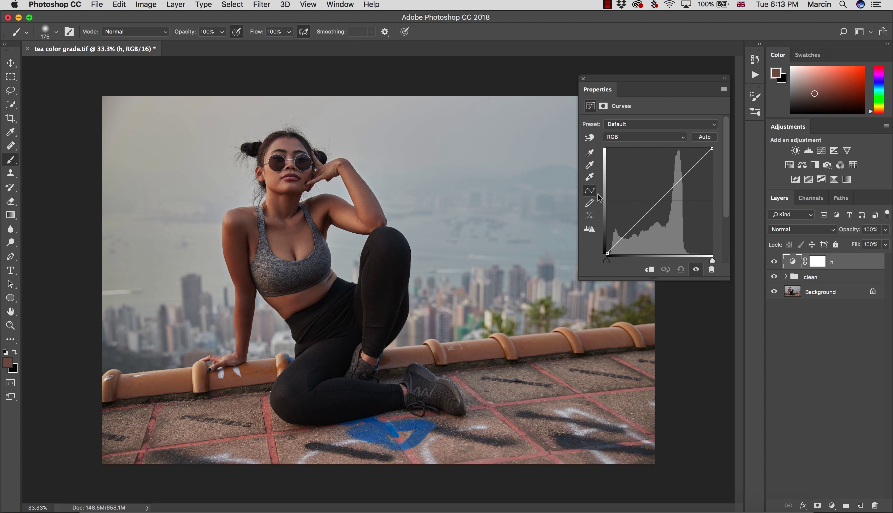
# Step: Make the layer mask of the h Curves layer active and show its curve settings
pyautogui.click(810, 263)
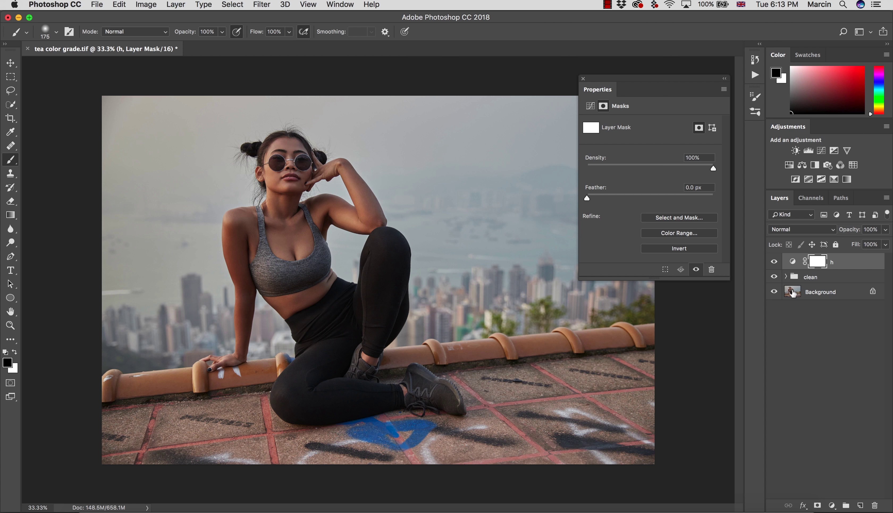
pyautogui.click(590, 105)
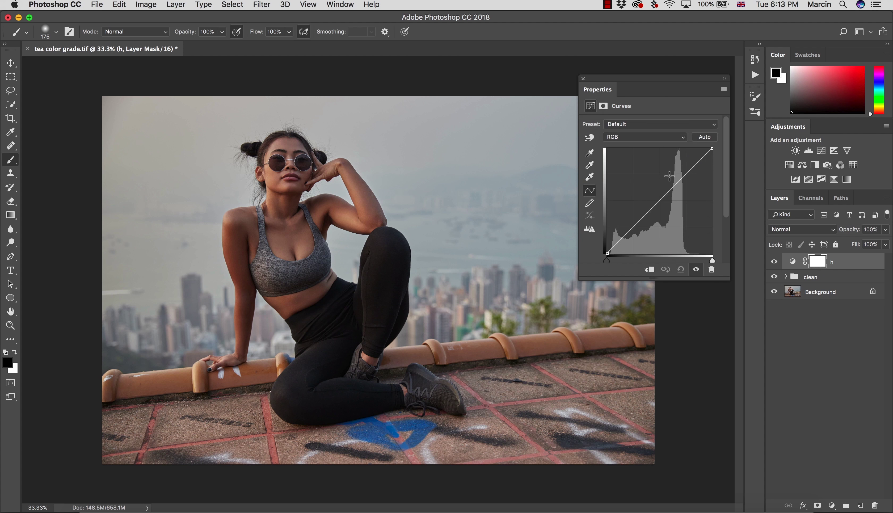
pyautogui.moveTo(681, 179); pyautogui.dragTo(678, 169)
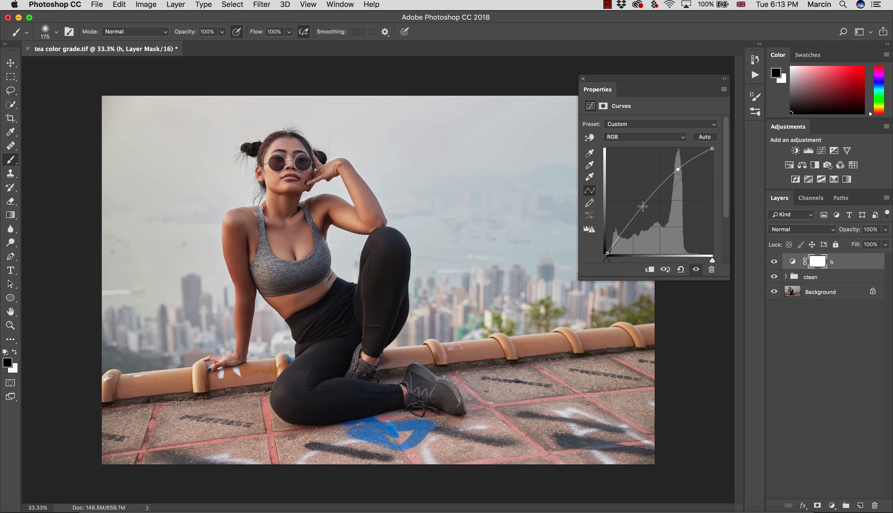
pyautogui.moveTo(642, 208); pyautogui.dragTo(683, 312)
pyautogui.moveTo(678, 169); pyautogui.dragTo(698, 264)
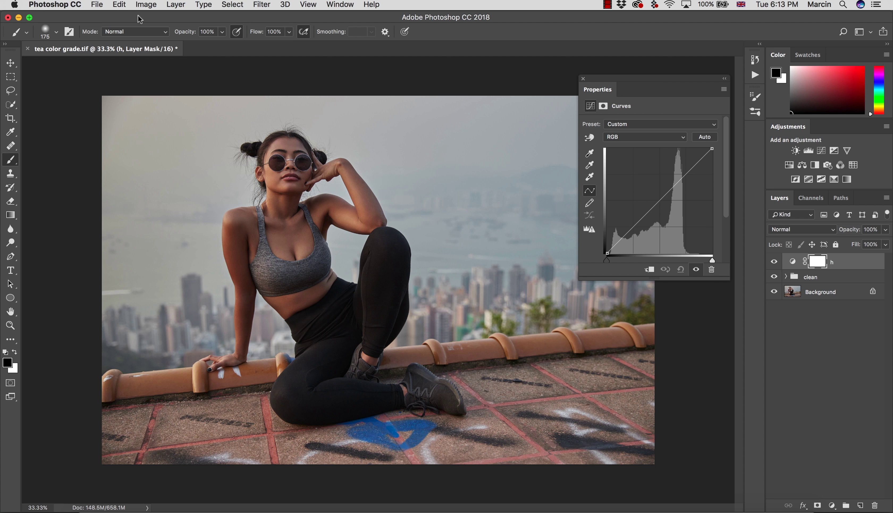
# Step: Start Apply Image on the h layer's mask, keeping the Merged layer and RGB channel as the source
pyautogui.click(146, 4)
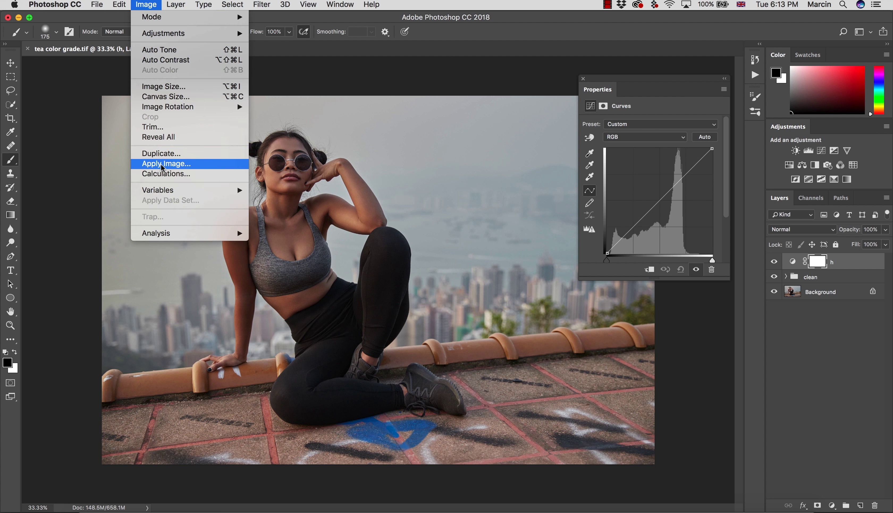
pyautogui.click(170, 164)
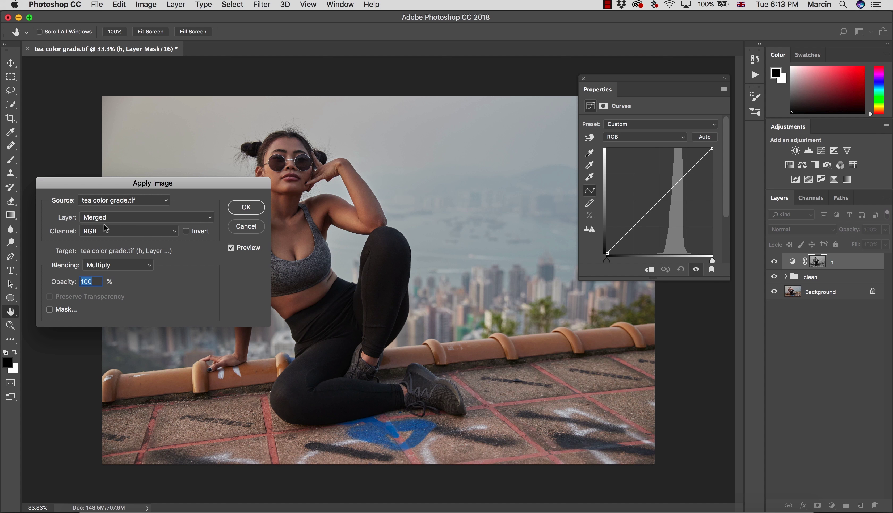
pyautogui.click(117, 219)
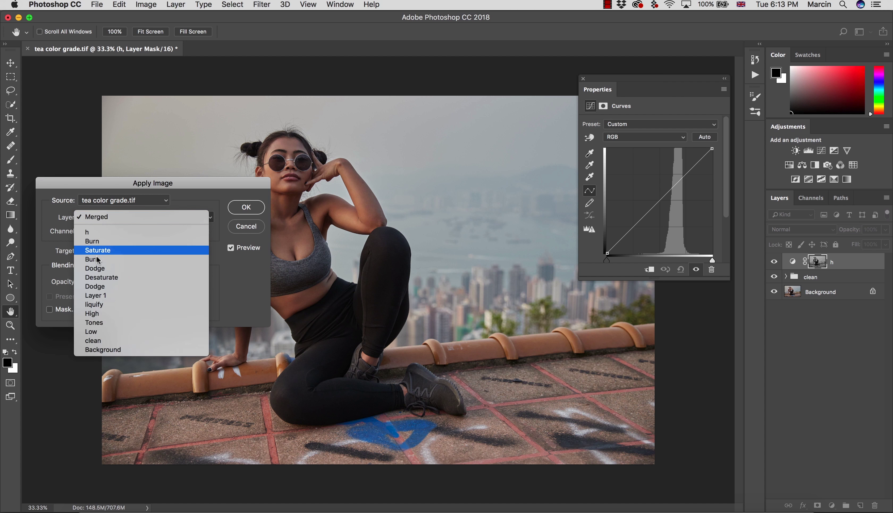
pyautogui.click(237, 276)
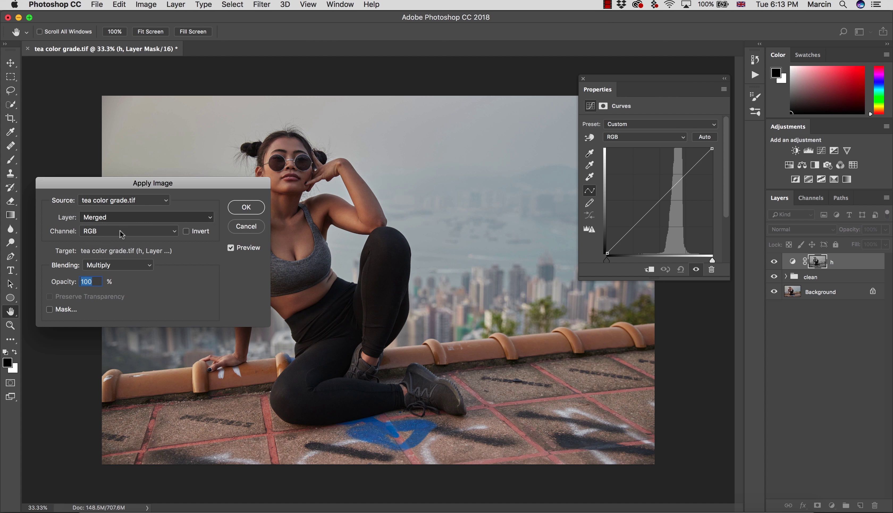
pyautogui.click(101, 217)
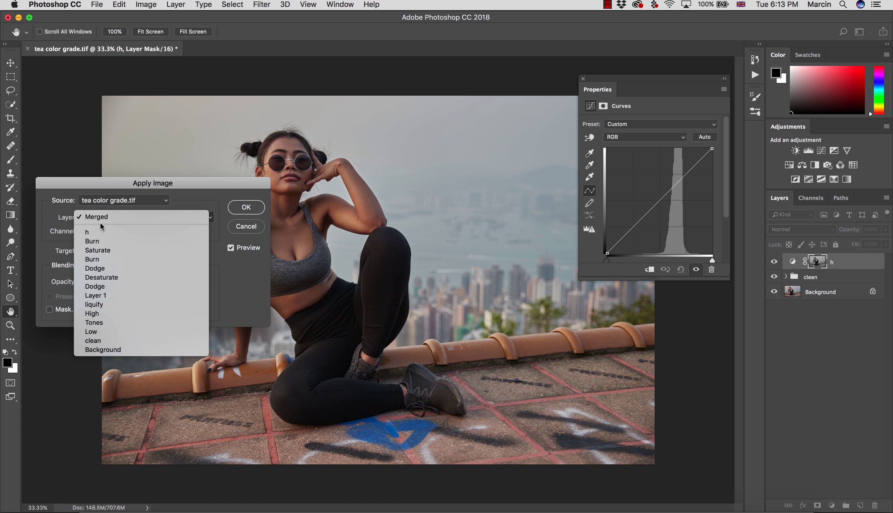
pyautogui.click(63, 253)
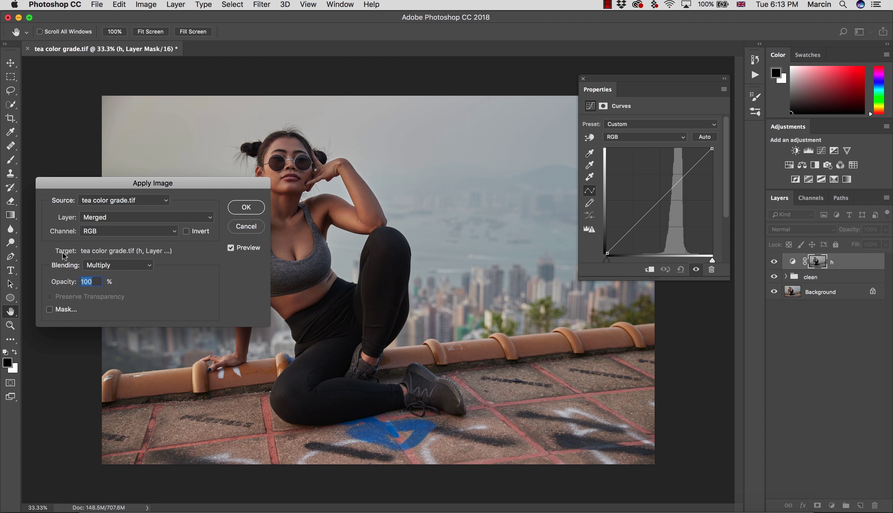
# Step: Use Multiply blending at 100% opacity with Invert off and apply the merged image to the h layer's mask
pyautogui.click(104, 265)
pyautogui.click(108, 255)
pyautogui.click(115, 266)
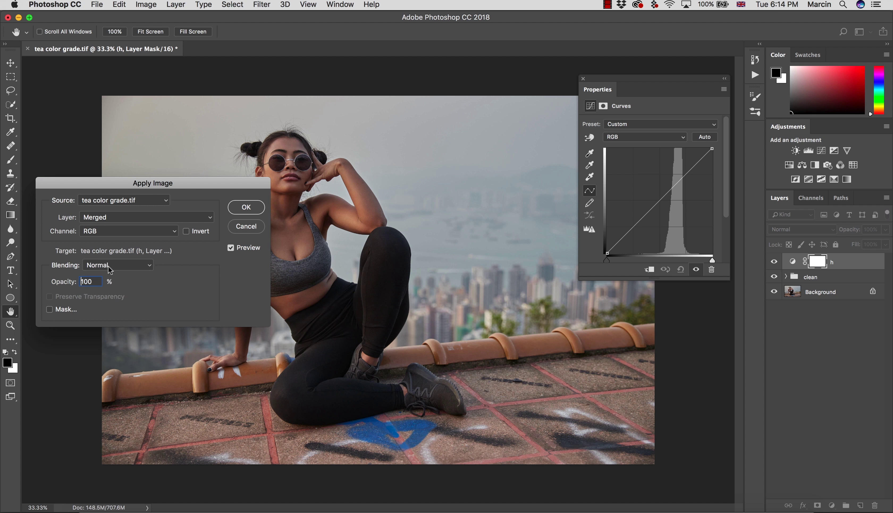
pyautogui.click(107, 266)
pyautogui.click(111, 290)
pyautogui.click(187, 234)
pyautogui.click(187, 232)
pyautogui.click(244, 208)
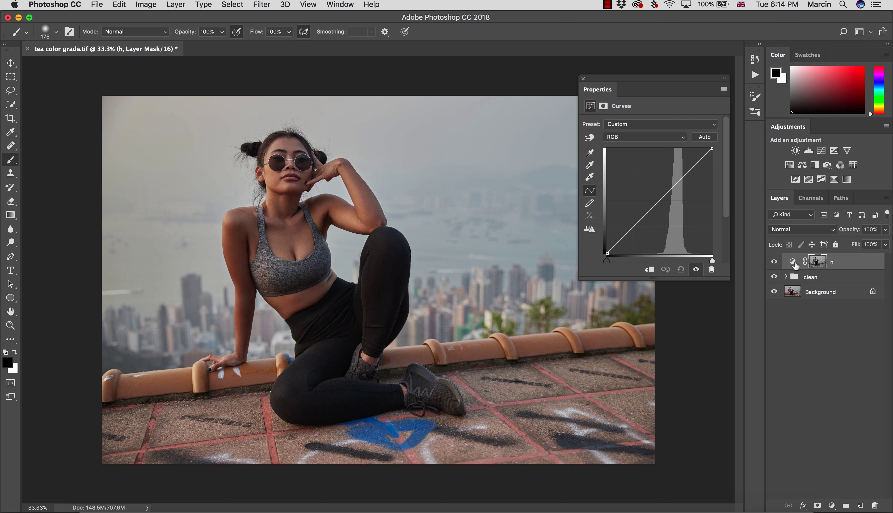
# Step: Examine the h layer's mask on its own in greyscale, and return to the color image
pyautogui.keyDown('alt'); pyautogui.click(812, 267); pyautogui.keyUp('alt')
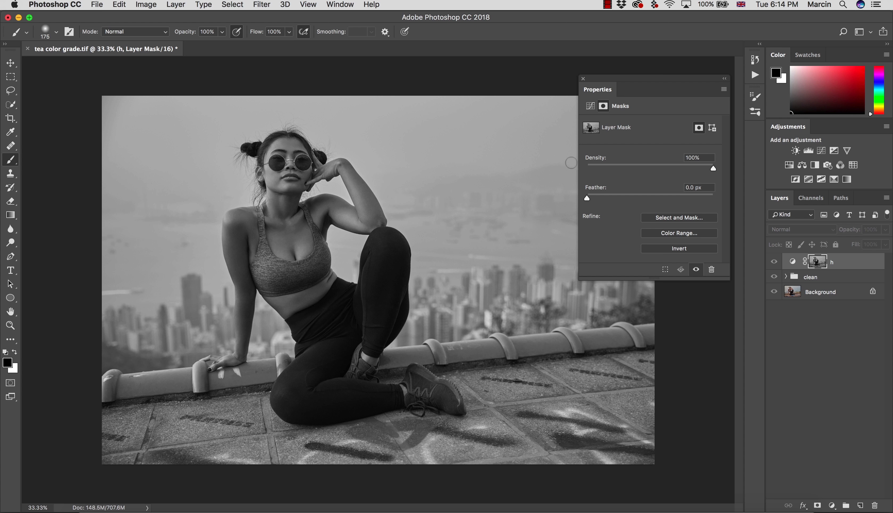
pyautogui.click(591, 106)
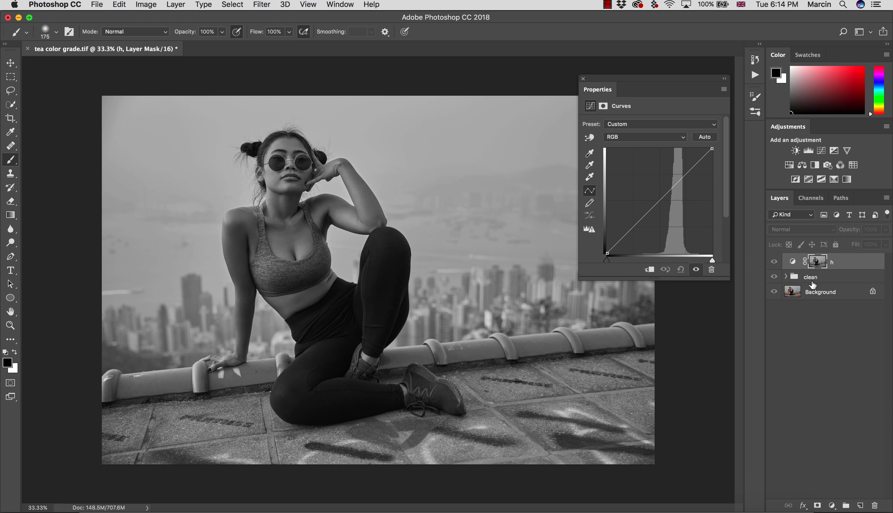
pyautogui.keyDown('alt'); pyautogui.click(818, 265); pyautogui.keyUp('alt')
# Step: Brighten the highlights with the h layer's RGB curve by raising an upper point and anchoring a second point in the darker tones
pyautogui.click(590, 106)
pyautogui.moveTo(681, 181); pyautogui.dragTo(677, 171)
pyautogui.moveTo(637, 214); pyautogui.dragTo(641, 209)
pyautogui.moveTo(678, 170); pyautogui.dragTo(677, 168)
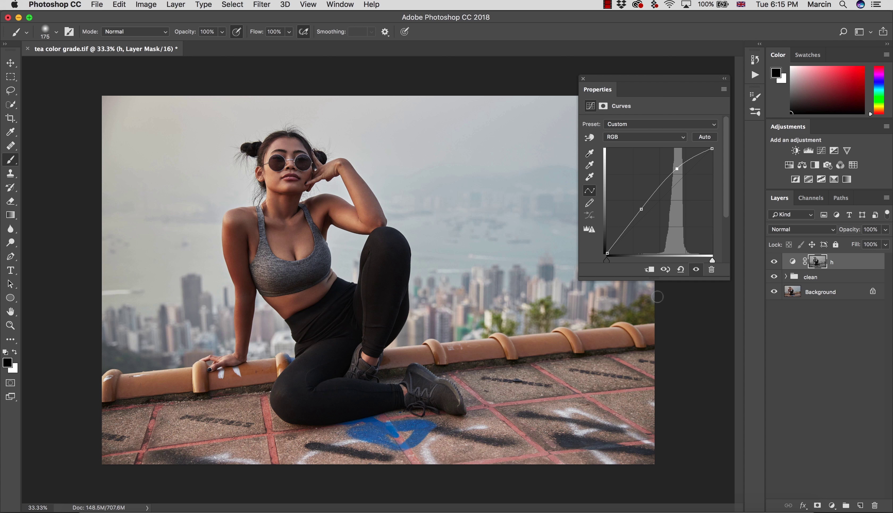
# Step: Set the h Curves layer's blend mode to Luminosity and compare the image with the layer hidden and shown
pyautogui.click(785, 234)
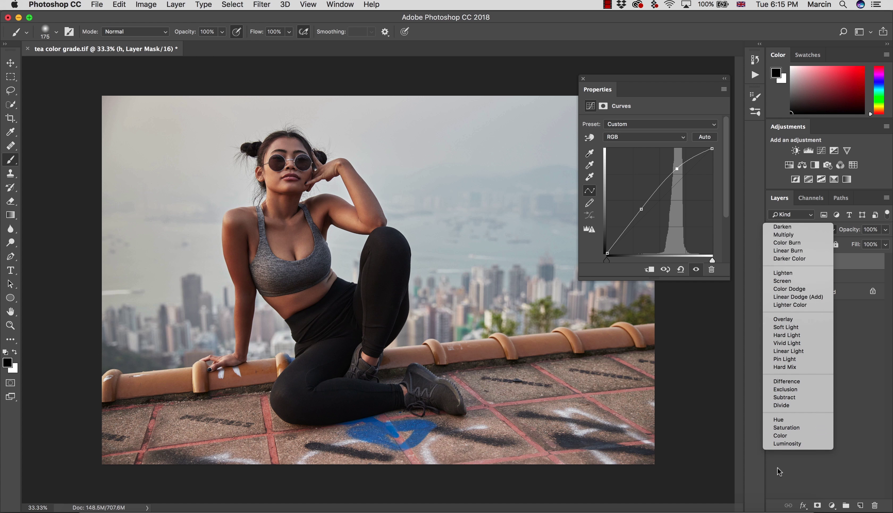
pyautogui.click(780, 444)
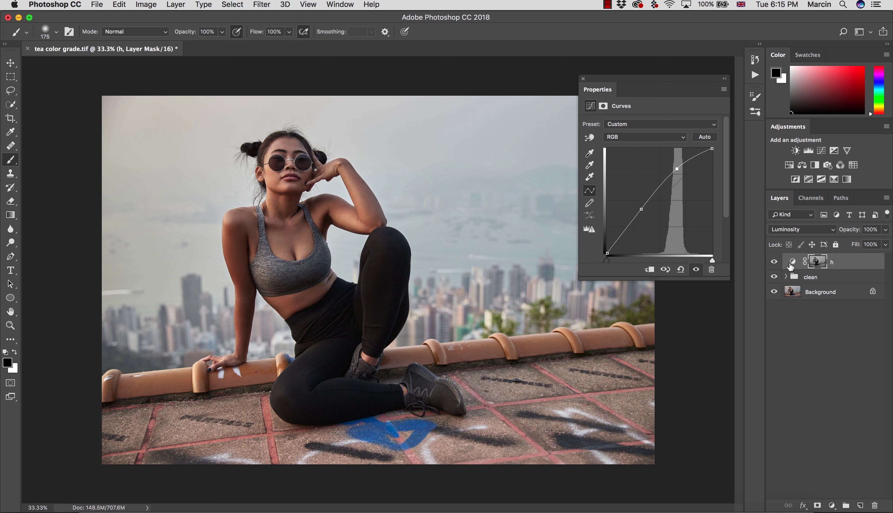
pyautogui.click(775, 262)
pyautogui.click(774, 263)
# Step: Load the h Curves layer's mask as a selection and add a Color Balance adjustment layer named h masked by it
pyautogui.keyDown('super'); pyautogui.click(818, 262); pyautogui.keyUp('super')
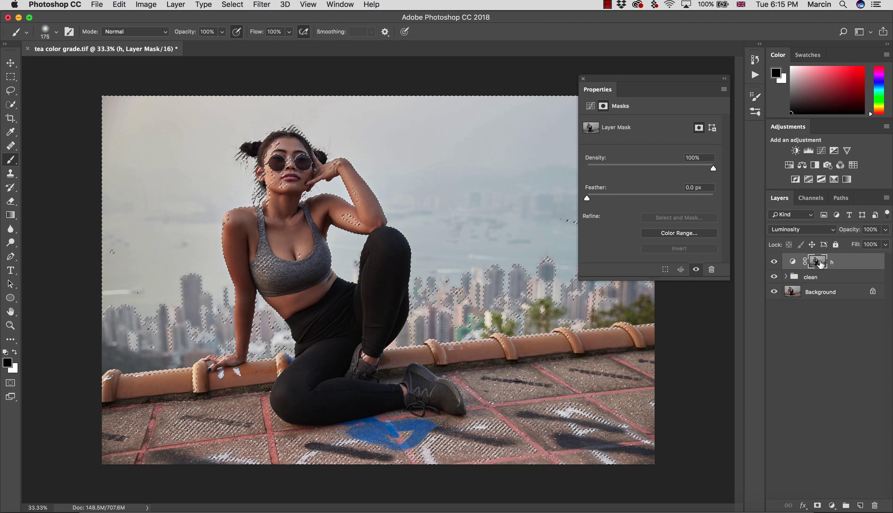
pyautogui.click(832, 506)
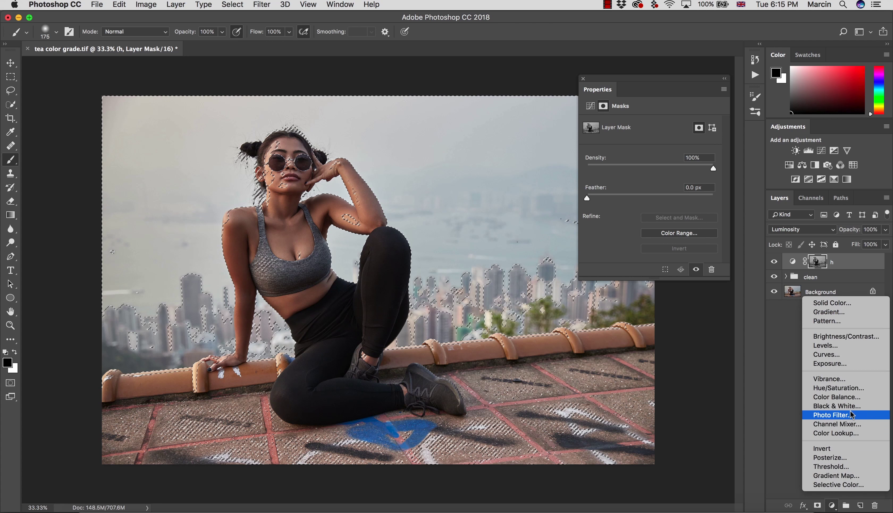
pyautogui.click(847, 397)
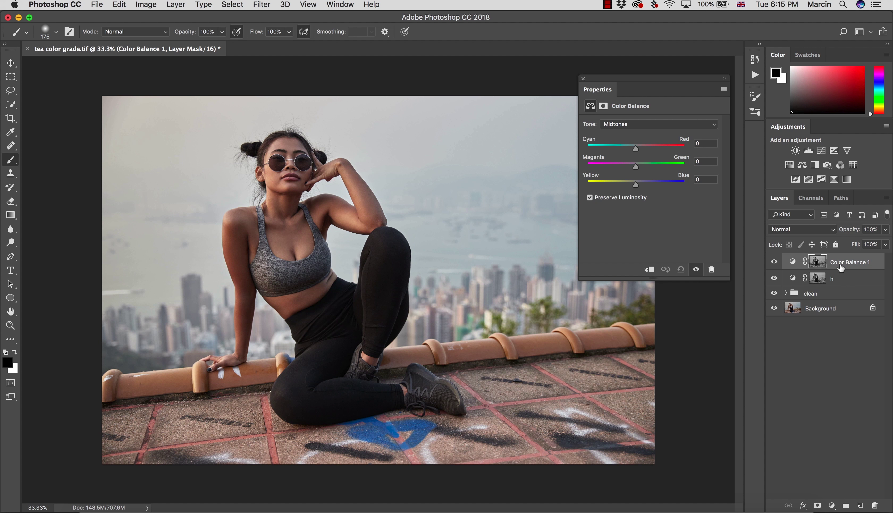
pyautogui.doubleClick(841, 262)
pyautogui.write('h')
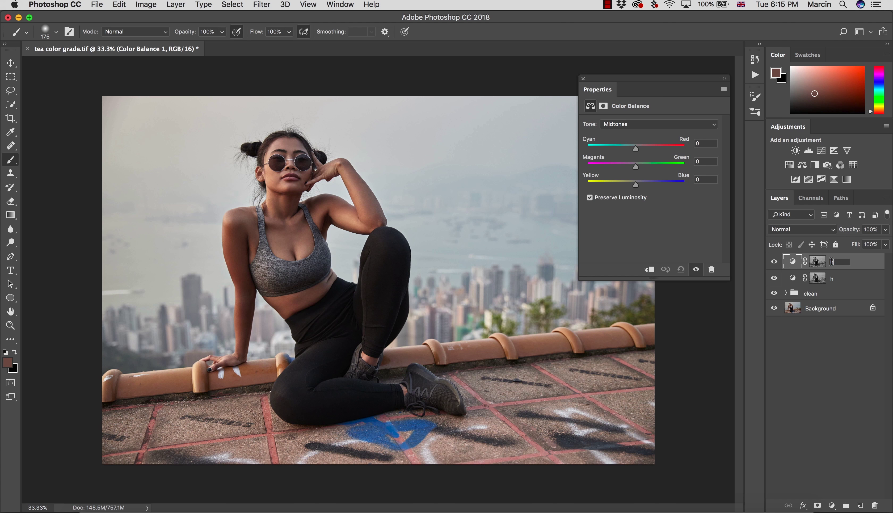
pyautogui.press('Return')
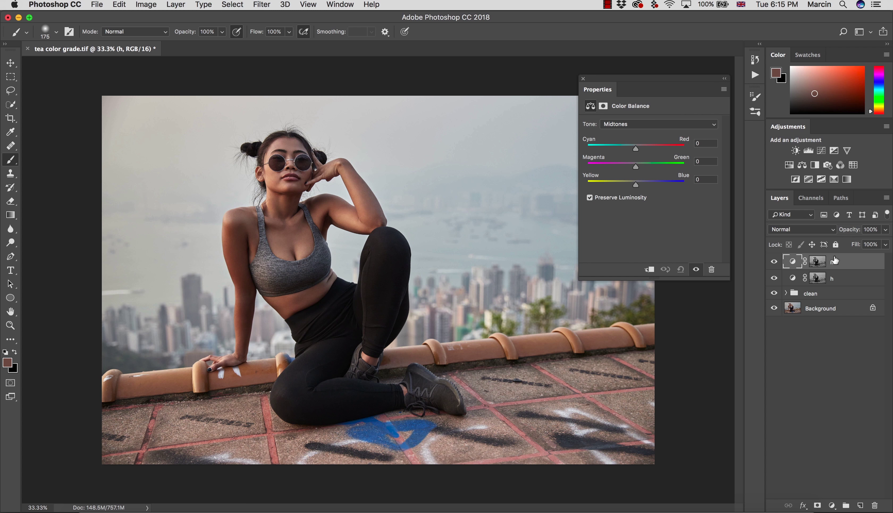
# Step: Duplicate the h Color Balance layer and rename the copy as s
pyautogui.press('super+j')
pyautogui.doubleClick(839, 262)
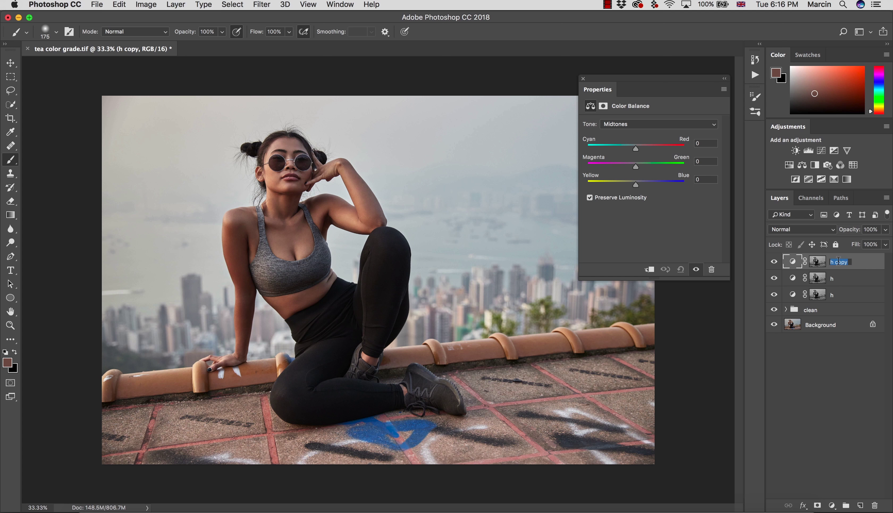
pyautogui.write('s')
pyautogui.press('Return')
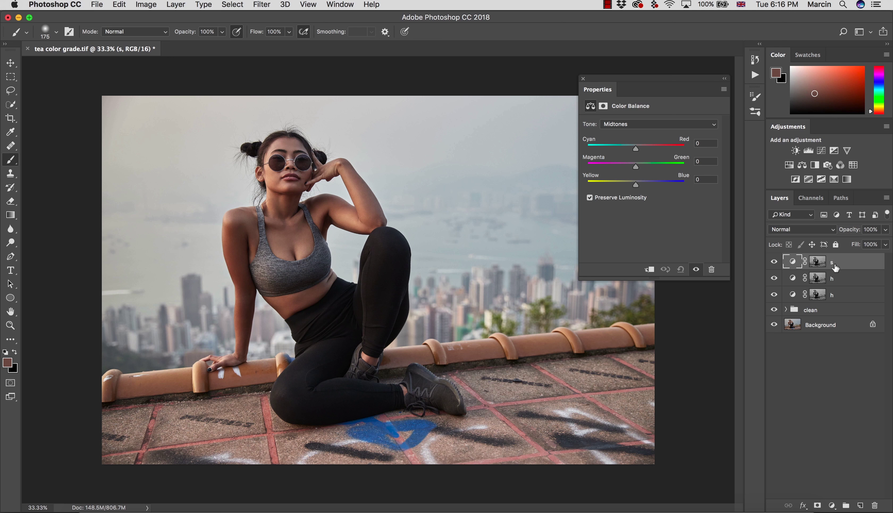
# Step: Invert the s Color Balance layer's luminosity mask, viewing the mask alone while doing so
pyautogui.click(818, 264)
pyautogui.keyDown('alt'); pyautogui.click(823, 268); pyautogui.keyUp('alt')
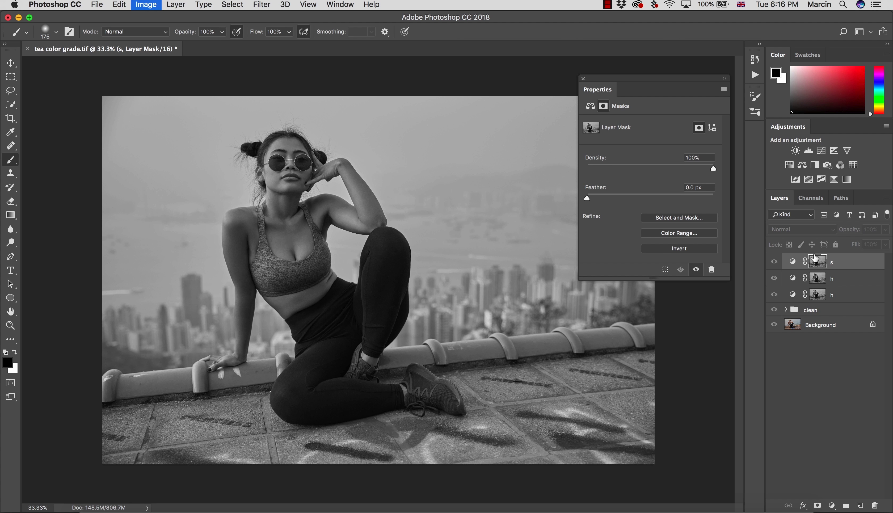
pyautogui.press('super+i')
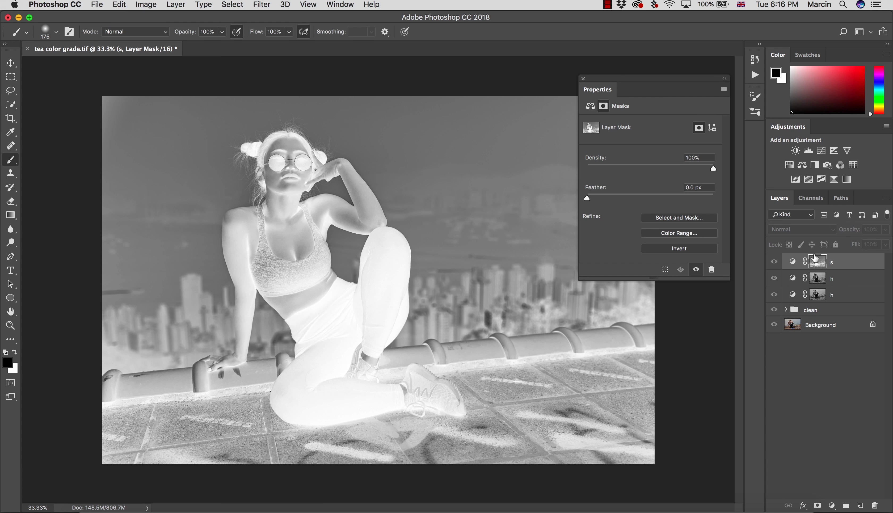
pyautogui.keyDown('alt'); pyautogui.click(816, 262); pyautogui.keyUp('alt')
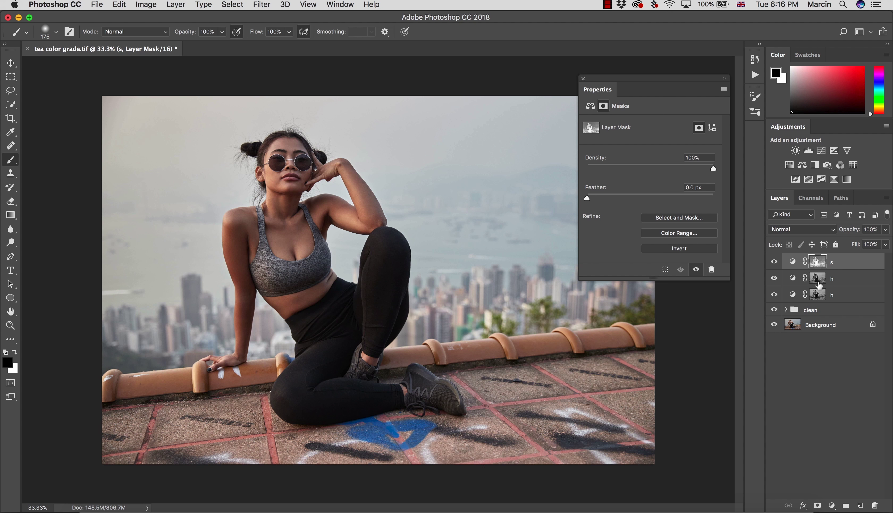
# Step: Set the blend mode of both the h and s Color Balance layers to Color
pyautogui.click(818, 282)
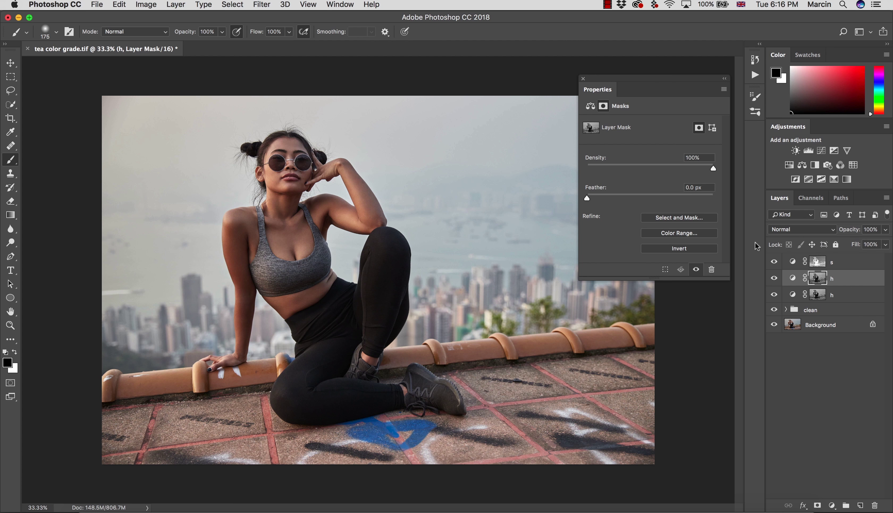
pyautogui.click(784, 232)
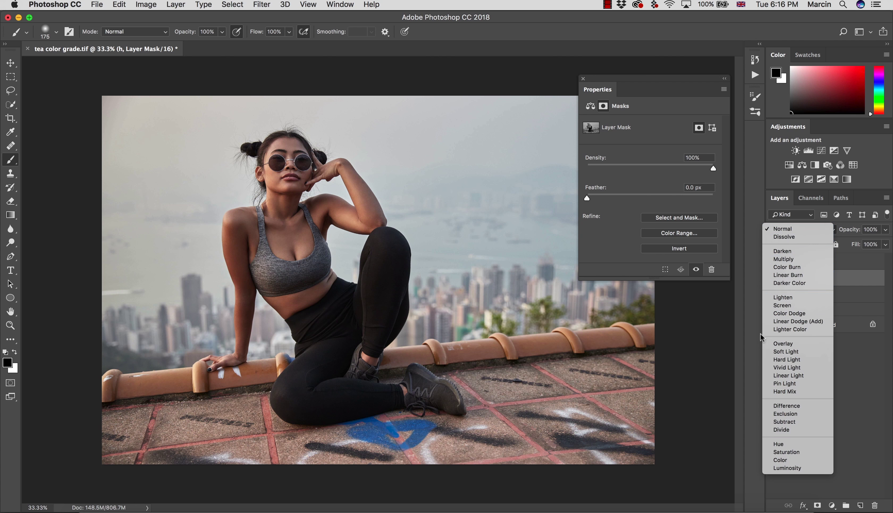
pyautogui.click(777, 460)
pyautogui.click(819, 264)
pyautogui.click(797, 230)
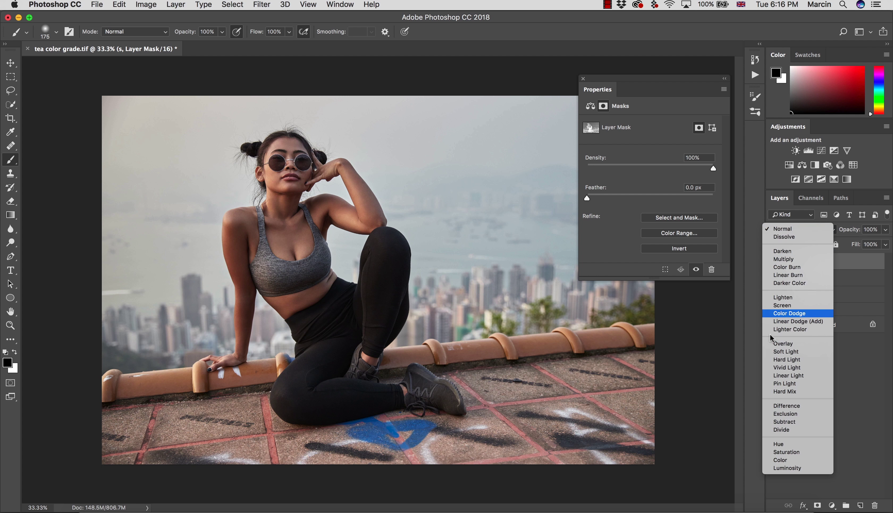
pyautogui.click(777, 460)
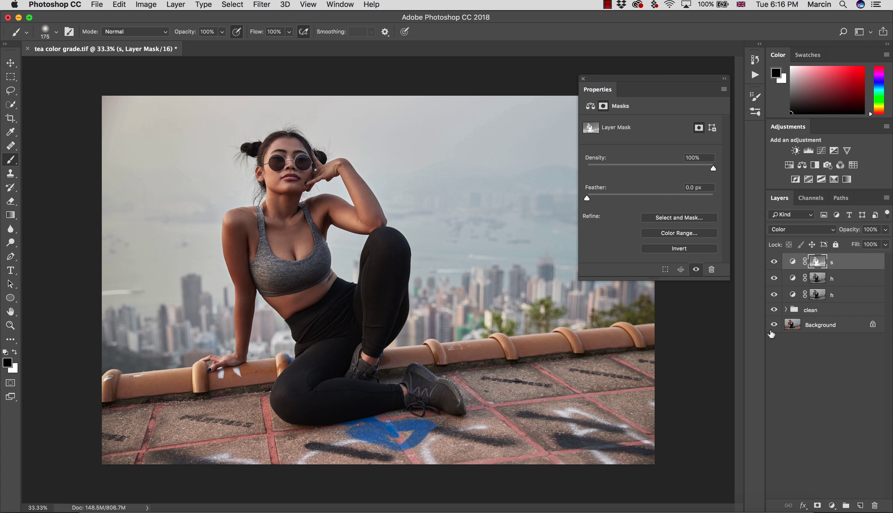
# Step: Set the h Color Balance layer's Highlights to Cyan/Red -10 and Yellow/Blue +3, and compare the image with the layer hidden and shown
pyautogui.click(795, 281)
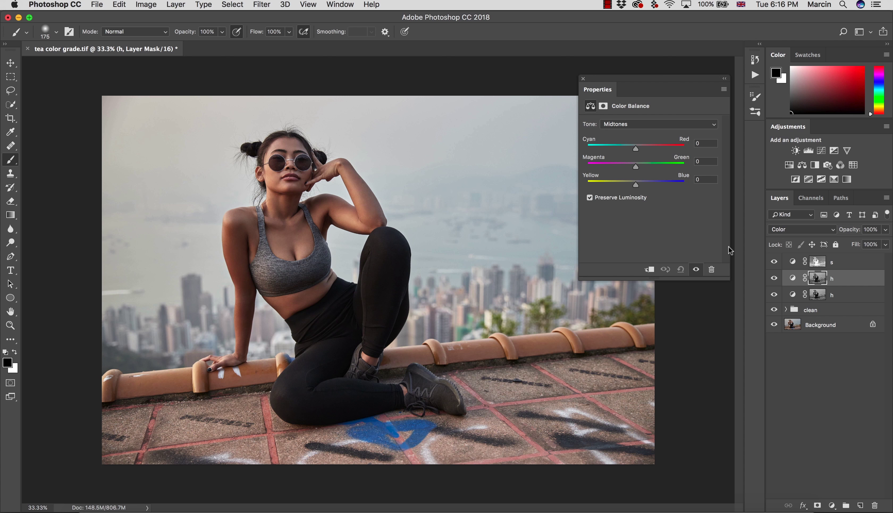
pyautogui.click(615, 124)
pyautogui.click(617, 133)
pyautogui.moveTo(636, 149); pyautogui.dragTo(629, 148)
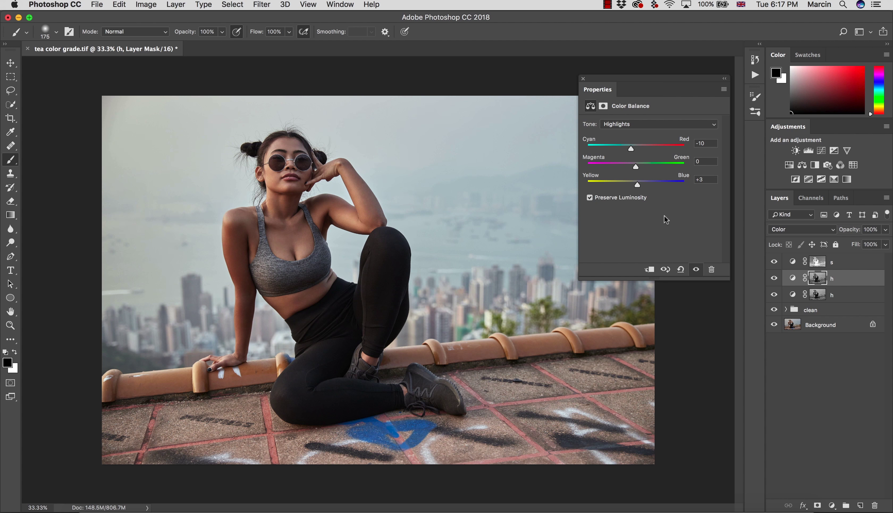
pyautogui.click(774, 279)
pyautogui.click(774, 279)
pyautogui.click(773, 278)
pyautogui.click(775, 278)
# Step: Set the s Color Balance layer's Shadows to Cyan/Red +3 and Yellow/Blue -7, and compare the image with the layer hidden and shown
pyautogui.click(794, 264)
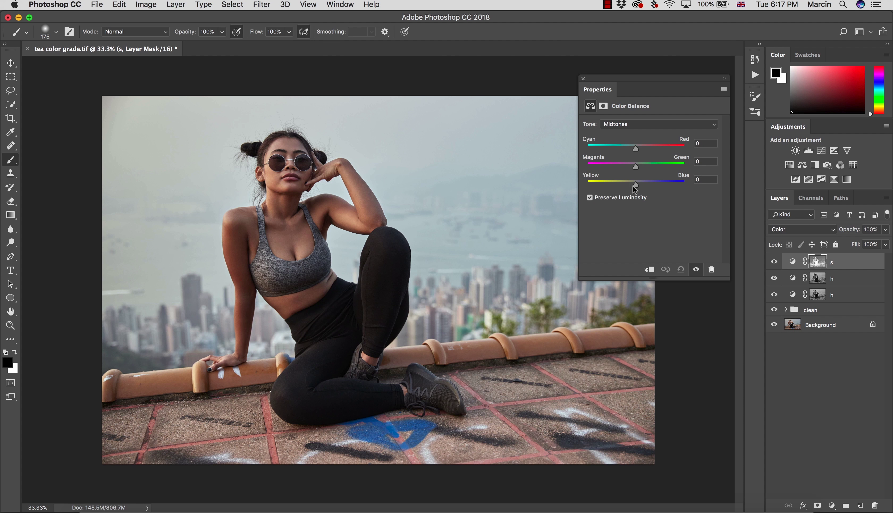
pyautogui.click(630, 125)
pyautogui.click(625, 116)
pyautogui.moveTo(636, 150); pyautogui.dragTo(640, 167)
pyautogui.click(774, 263)
pyautogui.click(773, 263)
pyautogui.click(773, 263)
pyautogui.click(773, 263)
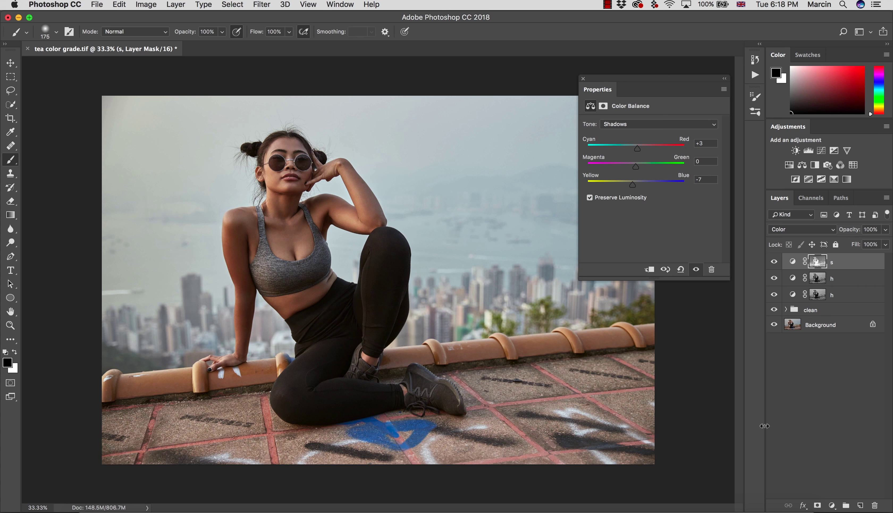
# Step: Add a Color Balance adjustment layer above s and rename it sky
pyautogui.click(831, 506)
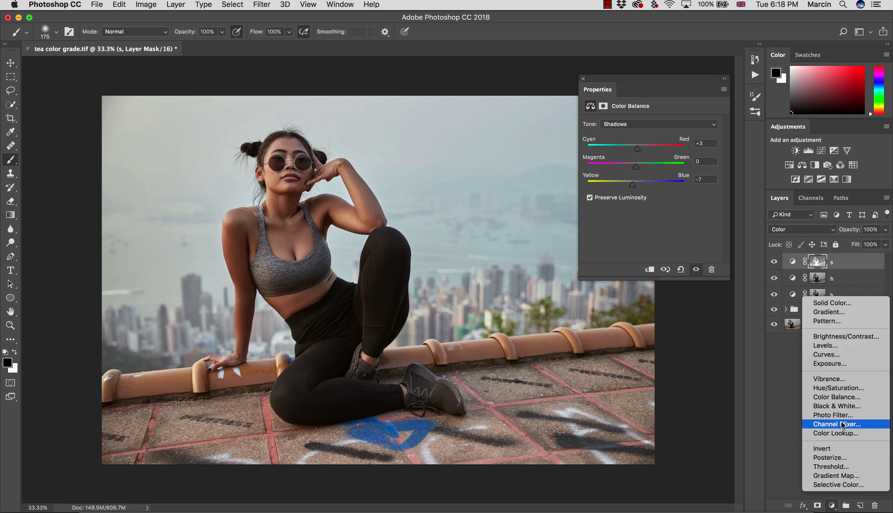
pyautogui.click(836, 397)
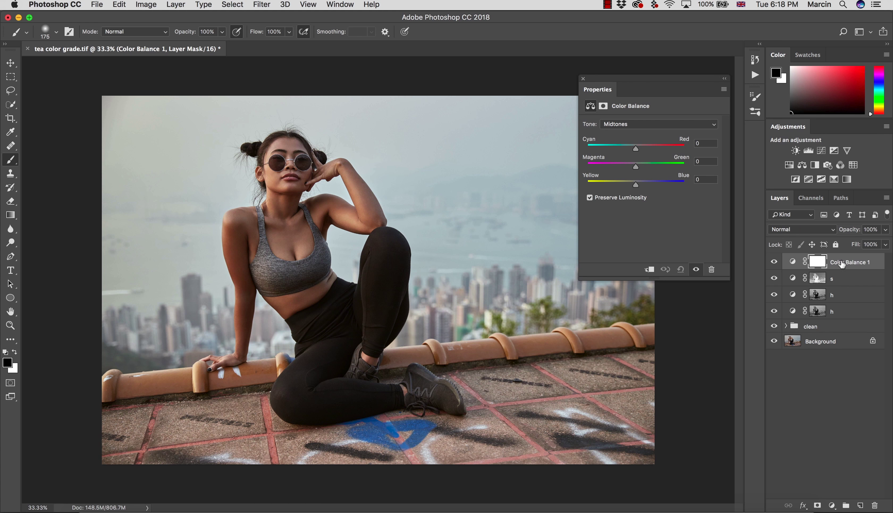
pyautogui.doubleClick(842, 263)
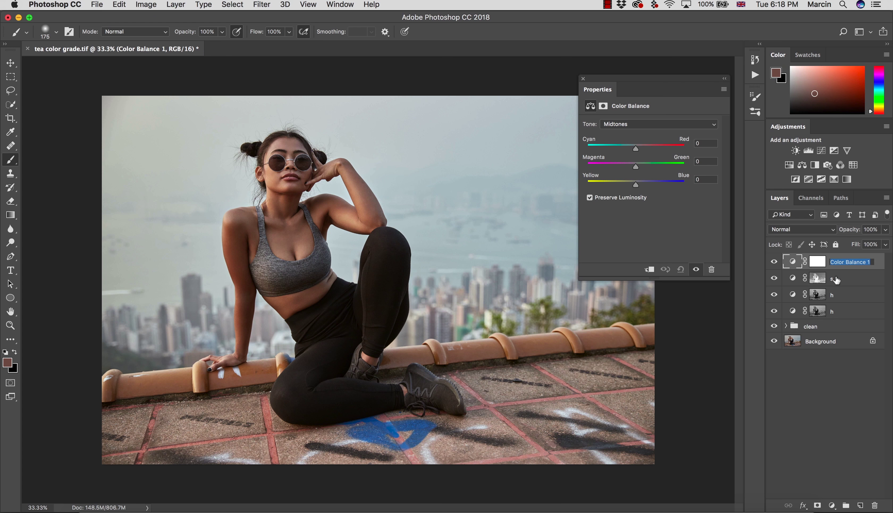
pyautogui.write('sky')
pyautogui.press('Return')
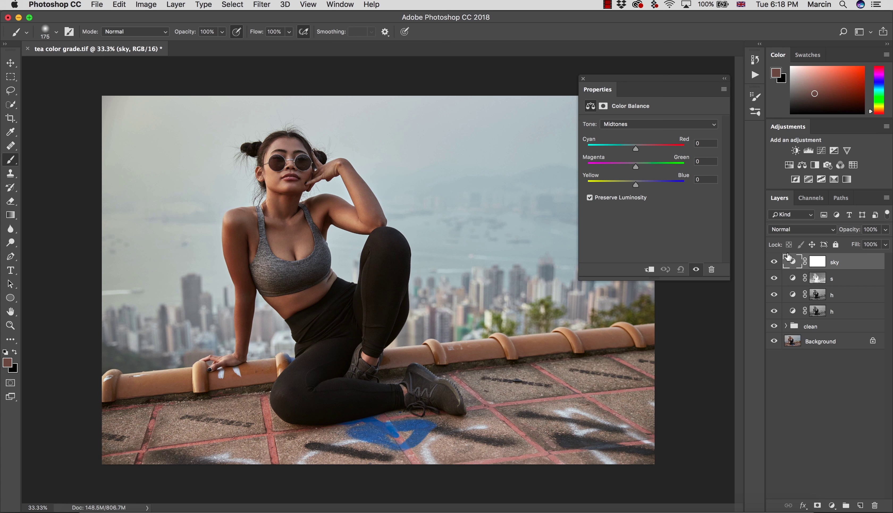
# Step: Start a Color Range selection with Sampled Colors on the sky layer's mask, moving the dialog clear of the sky
pyautogui.click(820, 264)
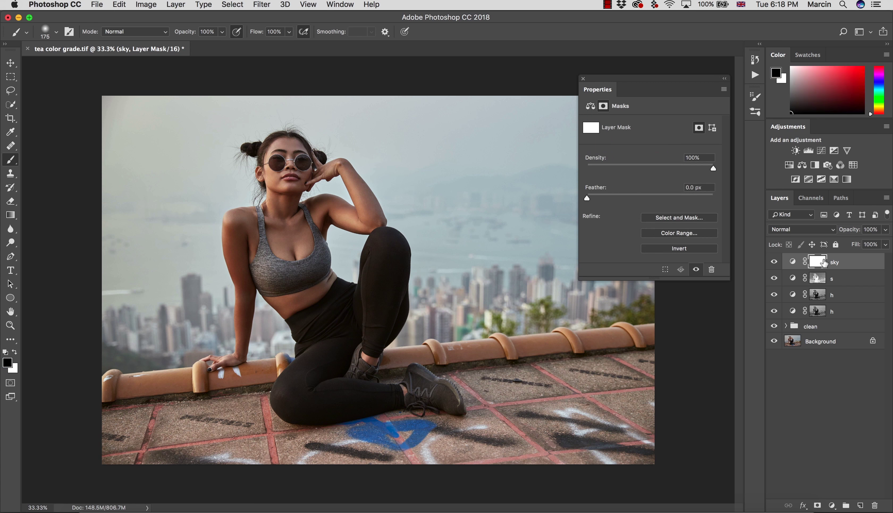
pyautogui.click(233, 4)
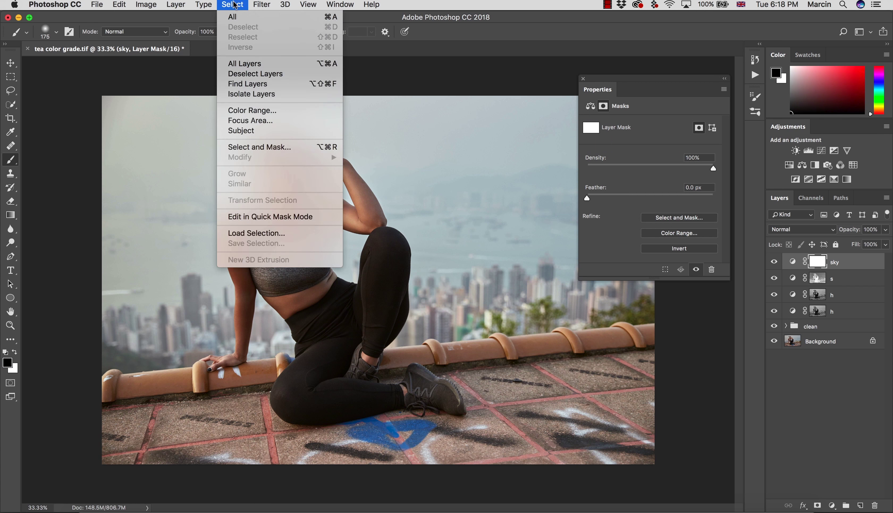
pyautogui.click(257, 110)
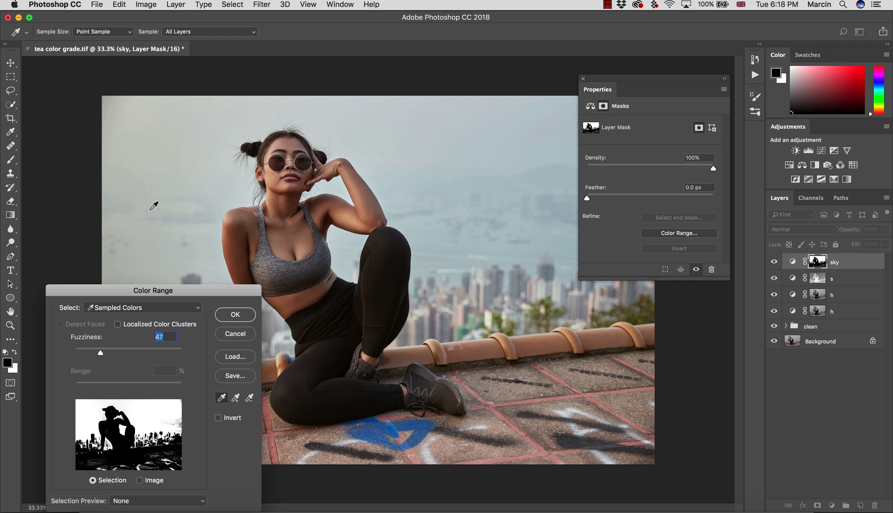
pyautogui.moveTo(120, 296); pyautogui.dragTo(121, 164)
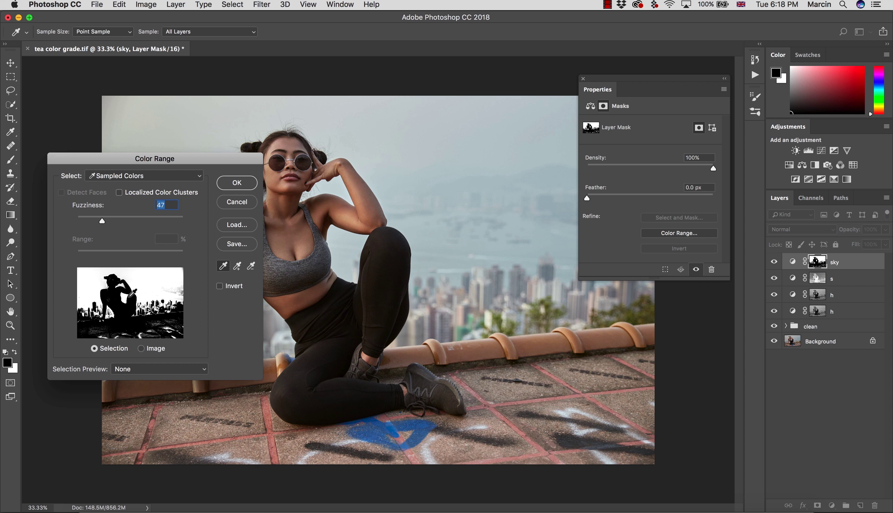
pyautogui.click(112, 176)
pyautogui.click(108, 177)
pyautogui.moveTo(147, 165); pyautogui.dragTo(159, 297)
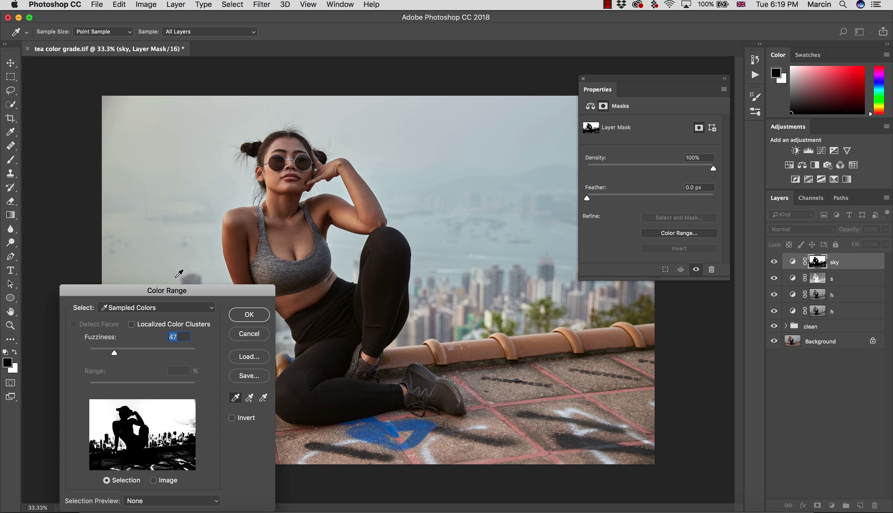
pyautogui.moveTo(181, 290); pyautogui.dragTo(163, 290)
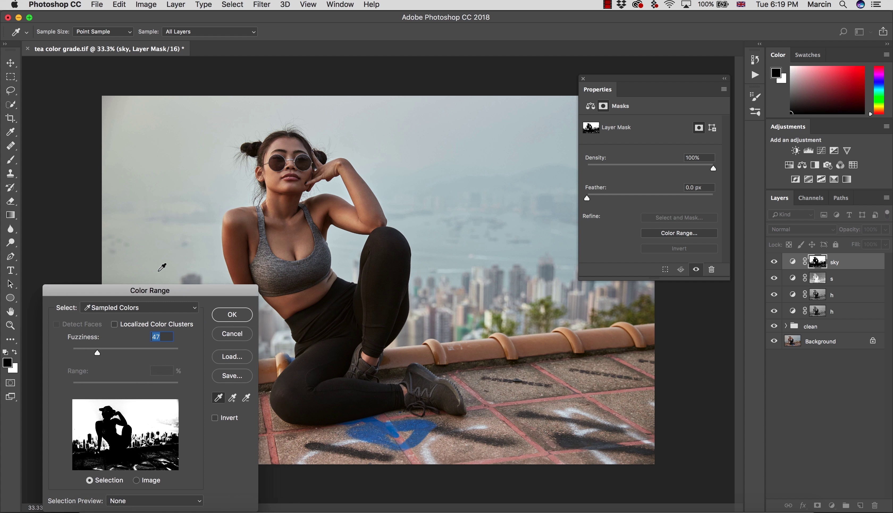
# Step: Sample the sky's upper corner, add samples from the other sky and water areas, and apply the Color Range to the mask
pyautogui.click(141, 109)
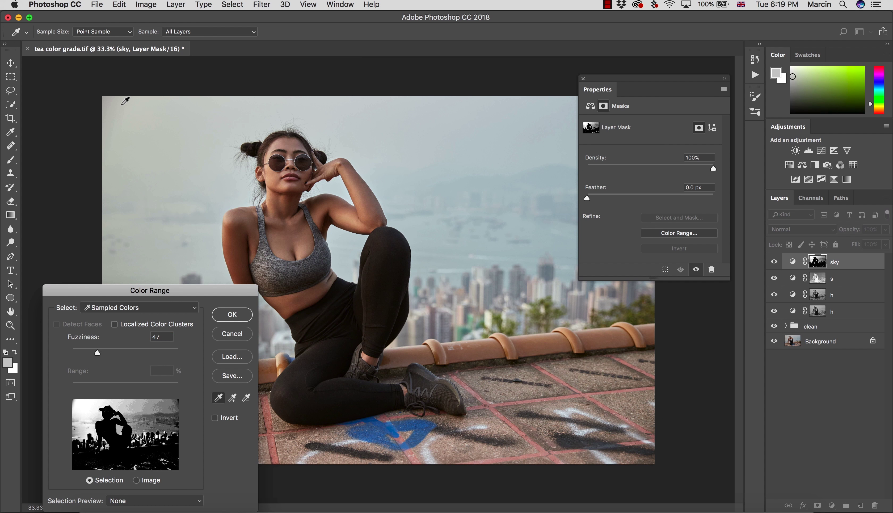
pyautogui.click(121, 115)
pyautogui.click(232, 398)
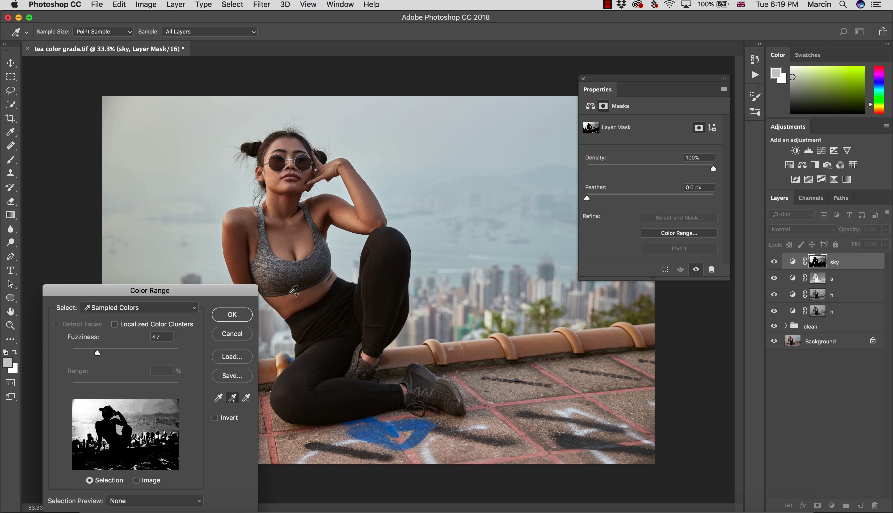
pyautogui.click(486, 115)
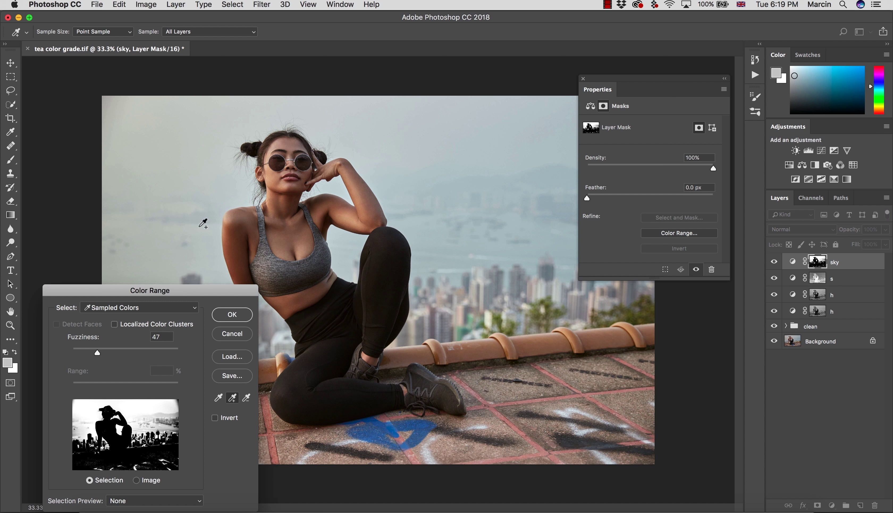
pyautogui.click(180, 228)
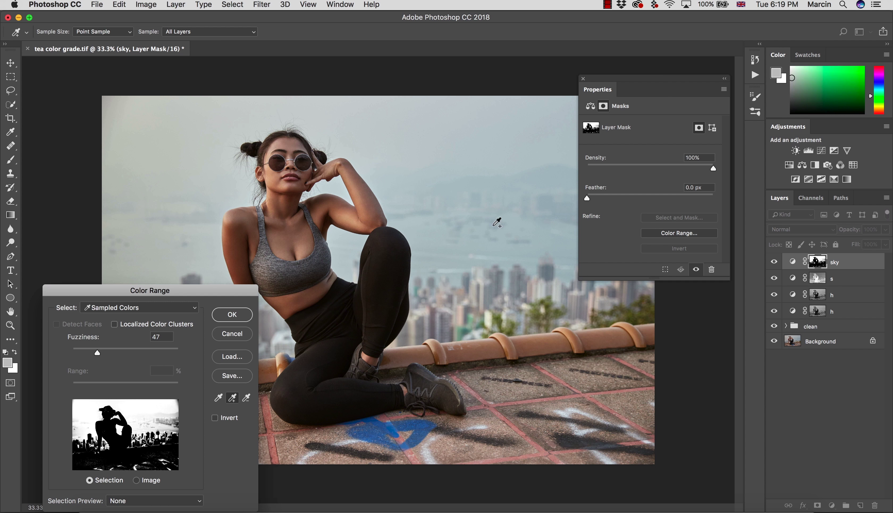
pyautogui.click(518, 224)
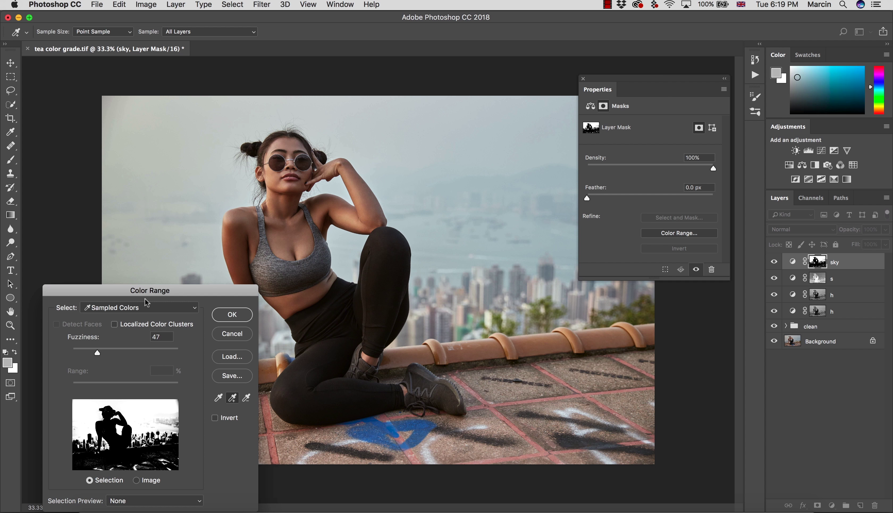
pyautogui.click(220, 319)
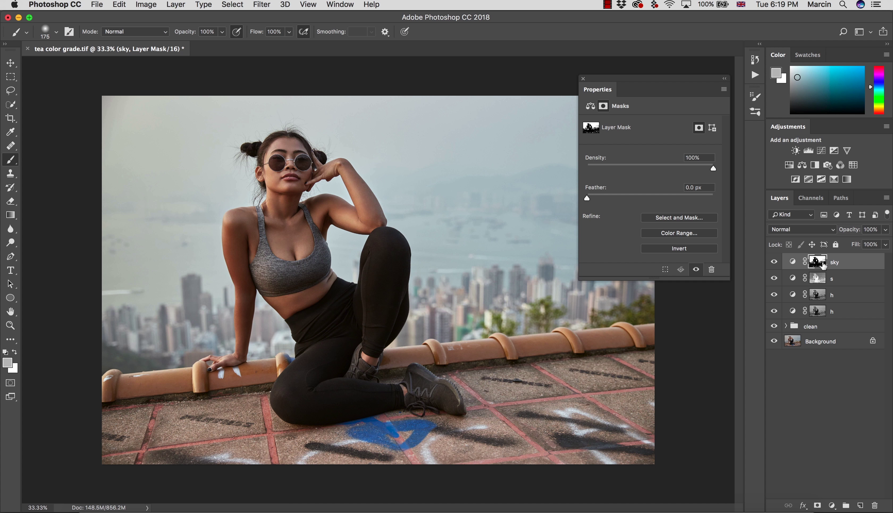
# Step: Display the sky layer's mask alone and paint black over the grey texture on the woman's top, finishing with a 200 px brush
pyautogui.keyDown('alt'); pyautogui.click(817, 262); pyautogui.keyUp('alt')
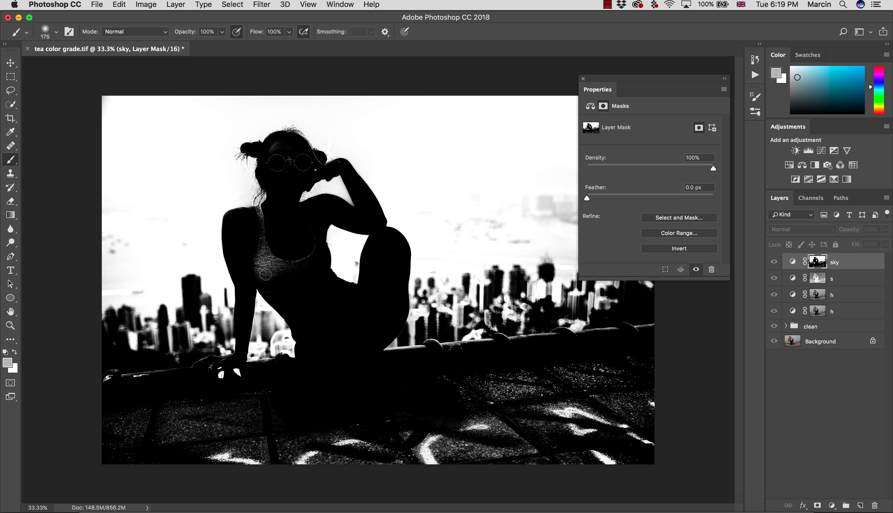
pyautogui.press('d')
pyautogui.press(']')
pyautogui.press(']')
pyautogui.press(']')
pyautogui.press(']')
pyautogui.press(']')
pyautogui.press(']')
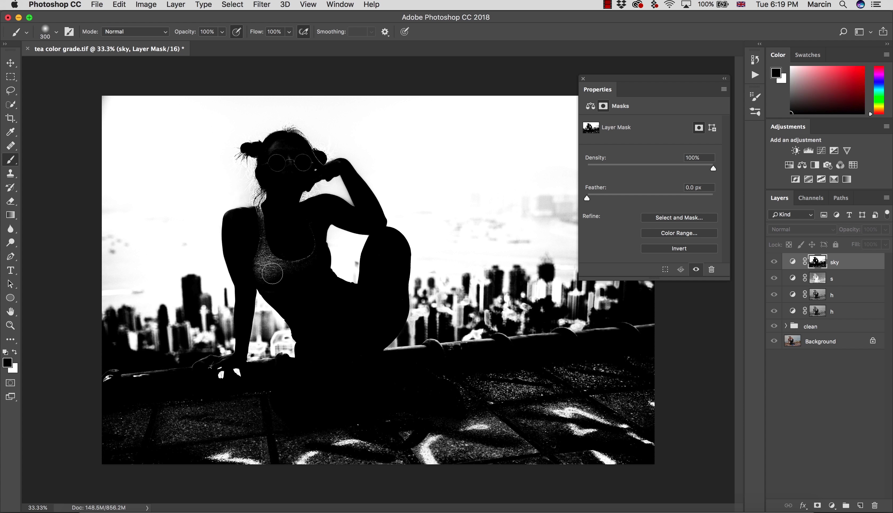
pyautogui.moveTo(276, 258); pyautogui.dragTo(276, 257)
pyautogui.press('[')
pyautogui.press('[')
pyautogui.press('[')
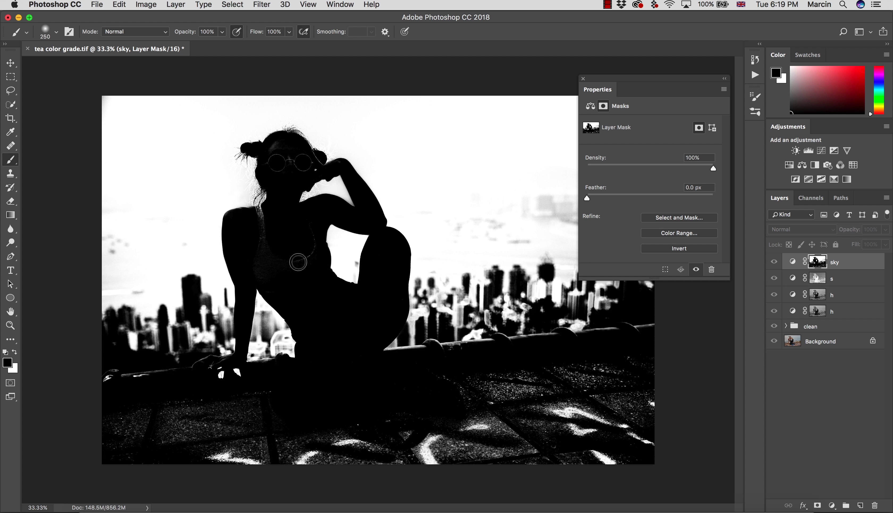
pyautogui.press('[')
pyautogui.moveTo(315, 253); pyautogui.dragTo(303, 249)
pyautogui.moveTo(264, 215)
pyautogui.mouseDown()
pyautogui.moveTo(273, 241)
pyautogui.moveTo(265, 208)
pyautogui.moveTo(256, 214)
pyautogui.mouseUp()
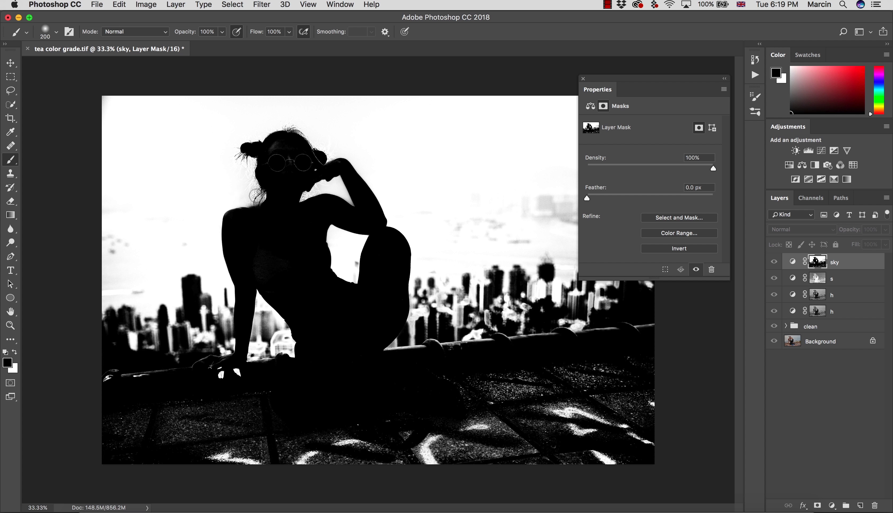
pyautogui.press('x')
pyautogui.press('super+z')
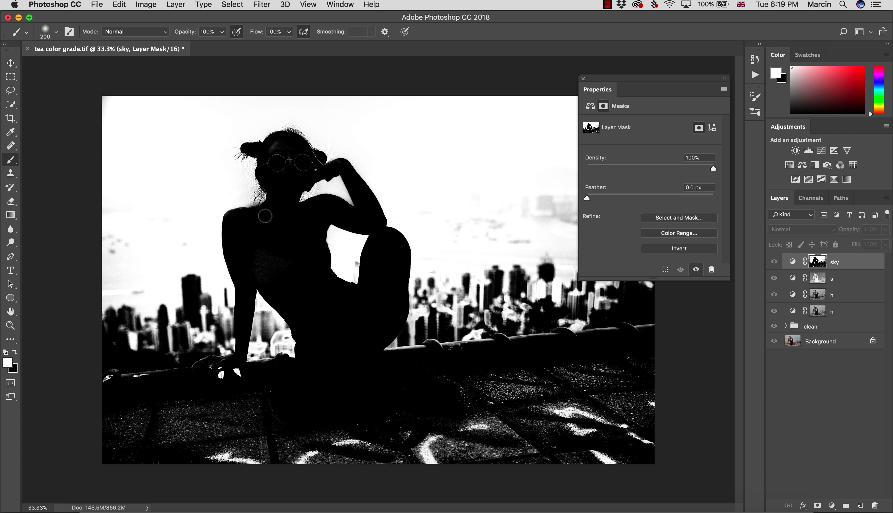
pyautogui.press('super+z')
pyautogui.moveTo(263, 214); pyautogui.dragTo(267, 217)
pyautogui.press('super+z')
pyautogui.press('x')
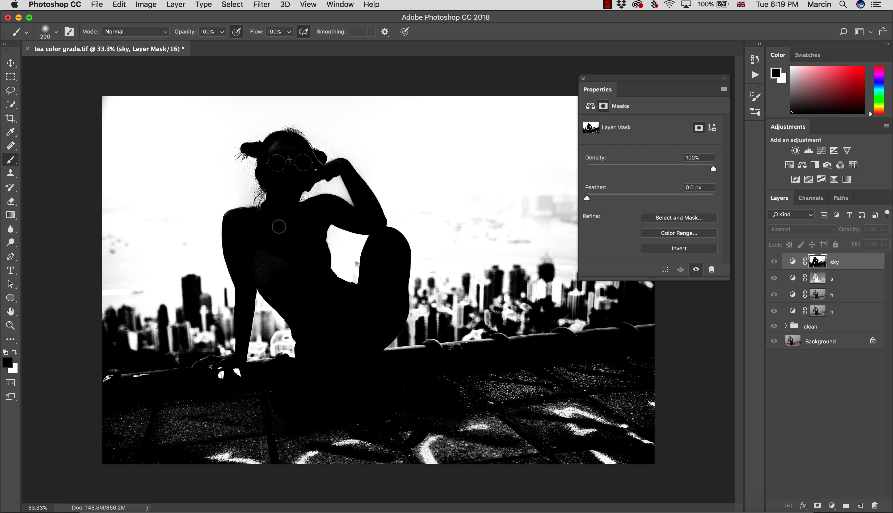
# Step: Paint black on the sky mask over the woman's hand, the ledge beside it and the rooftop floor, using a larger brush for the floor
pyautogui.moveTo(239, 375); pyautogui.dragTo(199, 365)
pyautogui.moveTo(101, 377)
pyautogui.mouseDown()
pyautogui.moveTo(154, 382)
pyautogui.moveTo(149, 372)
pyautogui.moveTo(177, 375)
pyautogui.mouseUp()
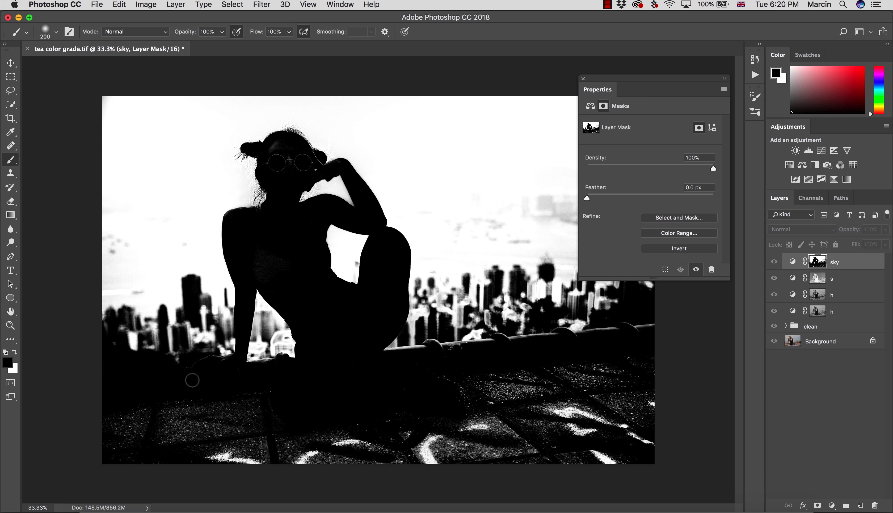
pyautogui.press(']')
pyautogui.press(']')
pyautogui.press(']')
pyautogui.press(']')
pyautogui.press(']')
pyautogui.press(']')
pyautogui.press(']')
pyautogui.press(']')
pyautogui.moveTo(672, 451)
pyautogui.mouseDown()
pyautogui.moveTo(548, 462)
pyautogui.moveTo(467, 453)
pyautogui.moveTo(123, 450)
pyautogui.moveTo(665, 407)
pyautogui.moveTo(462, 386)
pyautogui.moveTo(677, 371)
pyautogui.moveTo(319, 399)
pyautogui.moveTo(203, 428)
pyautogui.moveTo(298, 426)
pyautogui.mouseUp()
# Step: Paint black on the sky mask over the remaining rooftop floor, the ledge and the woman's head, finishing with a 200 px brush
pyautogui.press('[')
pyautogui.press('[')
pyautogui.press('[')
pyautogui.press('[')
pyautogui.press('[')
pyautogui.press('[')
pyautogui.press('[')
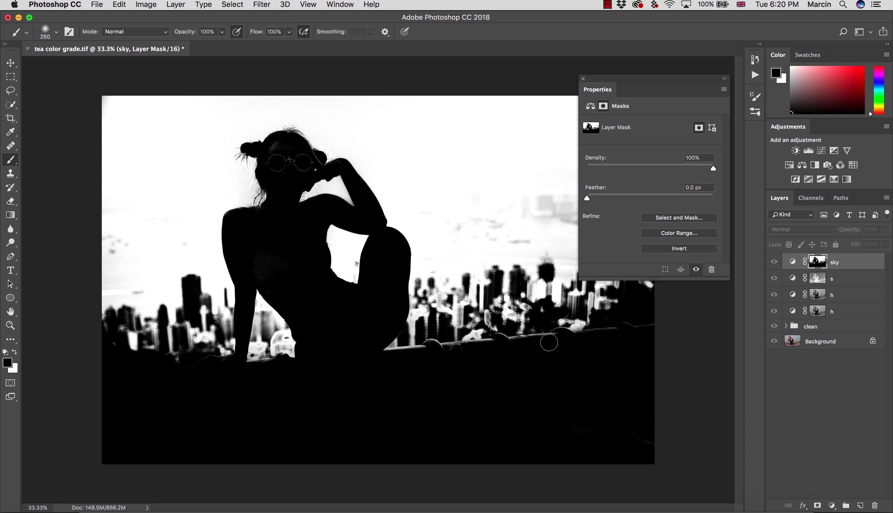
pyautogui.moveTo(485, 345)
pyautogui.mouseDown()
pyautogui.moveTo(382, 352)
pyautogui.moveTo(449, 356)
pyautogui.moveTo(492, 346)
pyautogui.mouseUp()
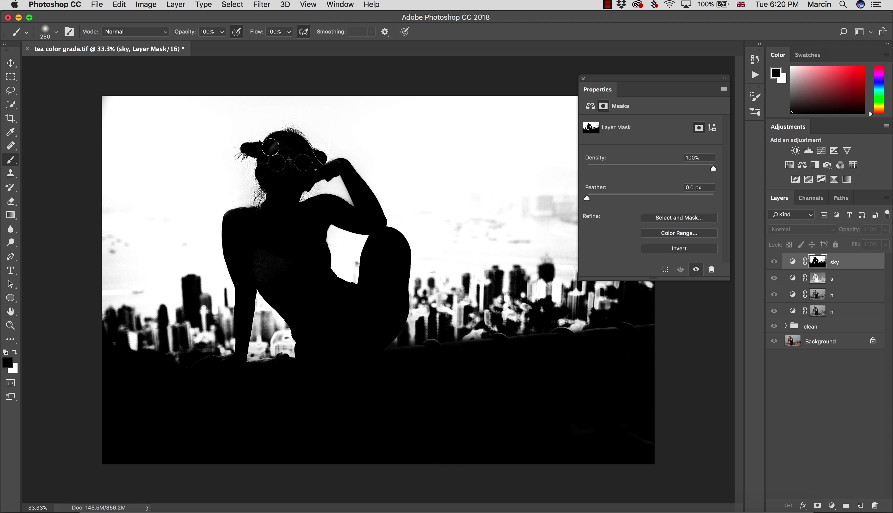
pyautogui.moveTo(271, 147)
pyautogui.mouseDown()
pyautogui.moveTo(282, 185)
pyautogui.moveTo(313, 163)
pyautogui.moveTo(278, 172)
pyautogui.moveTo(296, 187)
pyautogui.mouseUp()
pyautogui.press('[')
# Step: Apply a Gaussian Blur with an 8 pixel radius to the sky mask and return to the normal image view
pyautogui.click(261, 5)
pyautogui.moveTo(349, 133)
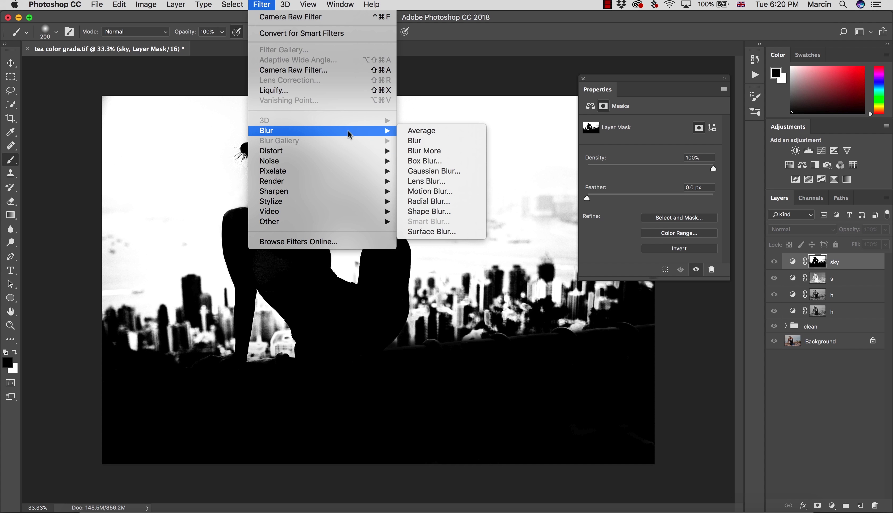
pyautogui.click(419, 171)
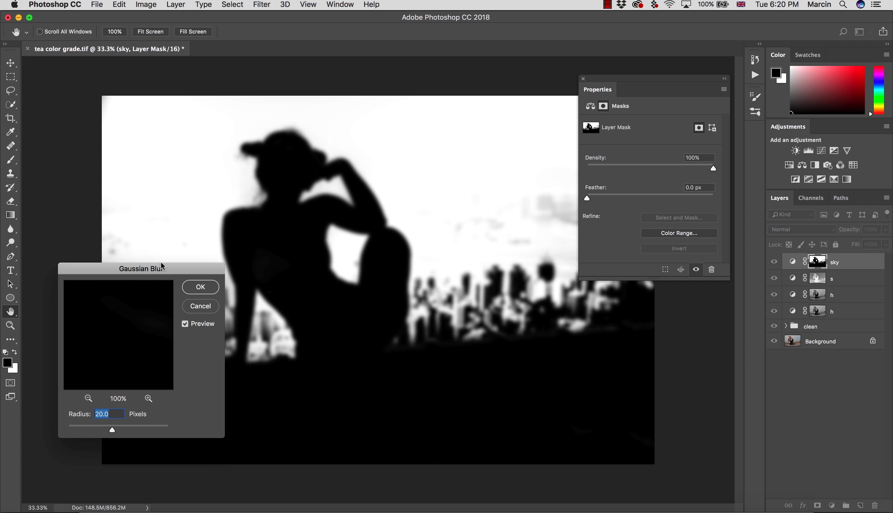
pyautogui.write('8')
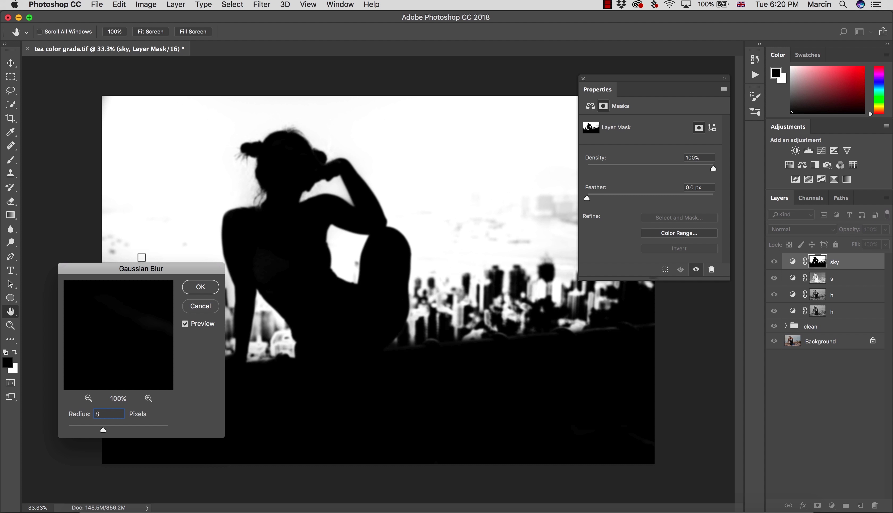
pyautogui.click(200, 288)
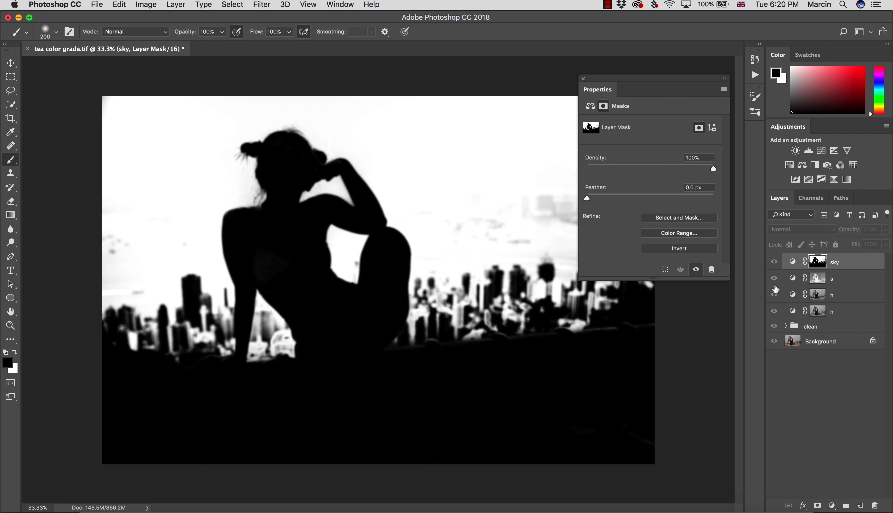
pyautogui.keyDown('alt'); pyautogui.click(814, 266); pyautogui.keyUp('alt')
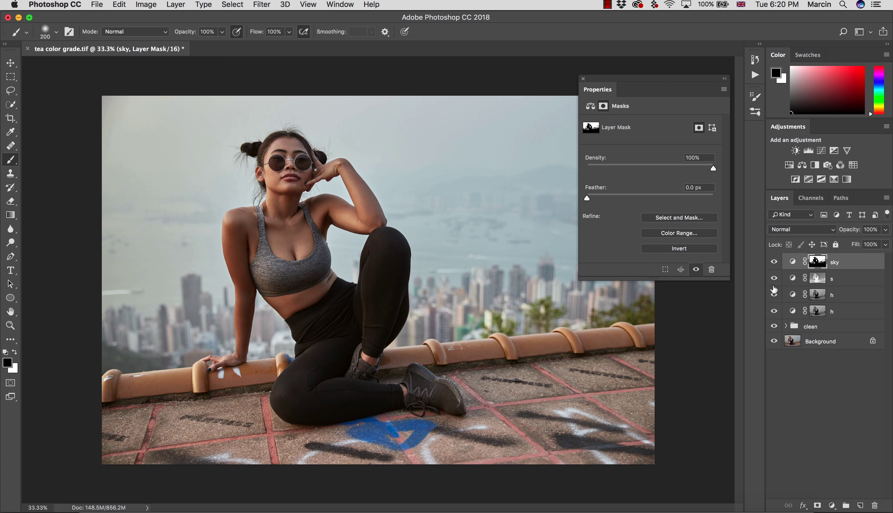
# Step: Set the sky layer's Color Balance midtones to -10 Cyan/Red and +8 Yellow/Blue, and compare the image with and without the layer
pyautogui.click(793, 263)
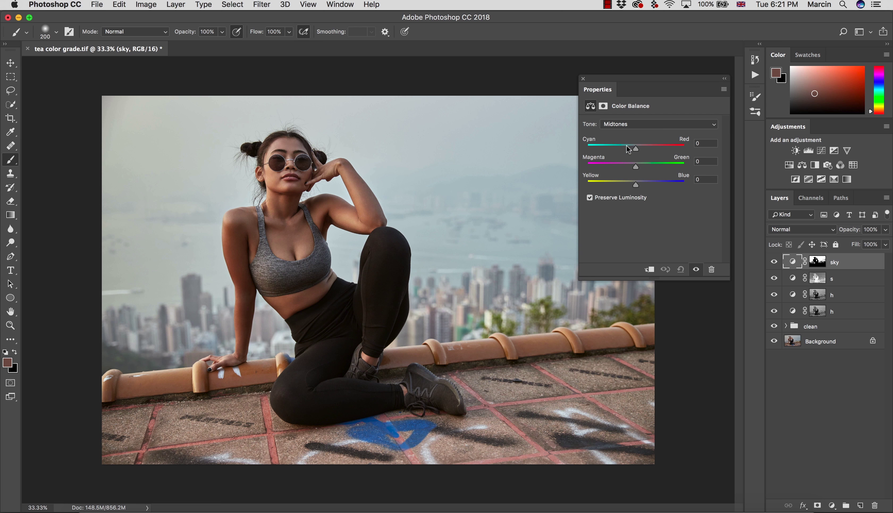
pyautogui.moveTo(636, 152); pyautogui.dragTo(631, 148)
pyautogui.moveTo(639, 184); pyautogui.dragTo(639, 185)
pyautogui.click(774, 261)
pyautogui.click(774, 262)
pyautogui.click(774, 260)
pyautogui.click(774, 261)
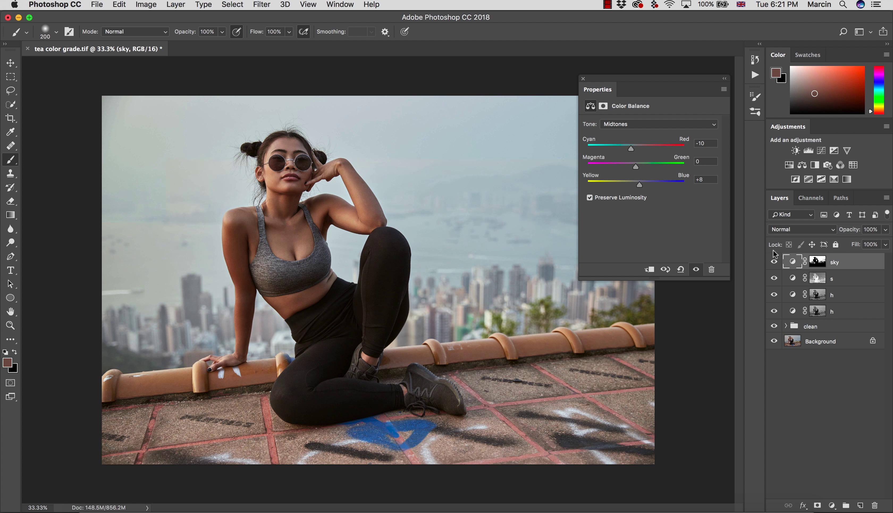
# Step: Set the sky layer's Color Balance highlights to -9 Cyan/Red and 5 Yellow/Blue, and compare before and after
pyautogui.click(626, 124)
pyautogui.click(630, 134)
pyautogui.moveTo(635, 150); pyautogui.dragTo(633, 151)
pyautogui.moveTo(635, 182); pyautogui.dragTo(636, 181)
pyautogui.moveTo(705, 179); pyautogui.dragTo(683, 178)
pyautogui.write('7')
pyautogui.press('BackSpace')
pyautogui.write('6')
pyautogui.moveTo(705, 181); pyautogui.dragTo(682, 181)
pyautogui.write('5')
pyautogui.press('Return')
pyautogui.click(774, 262)
pyautogui.click(774, 263)
# Step: Change the sky layer's blend mode to Color, compare before and after, and close its adjustment settings
pyautogui.click(780, 230)
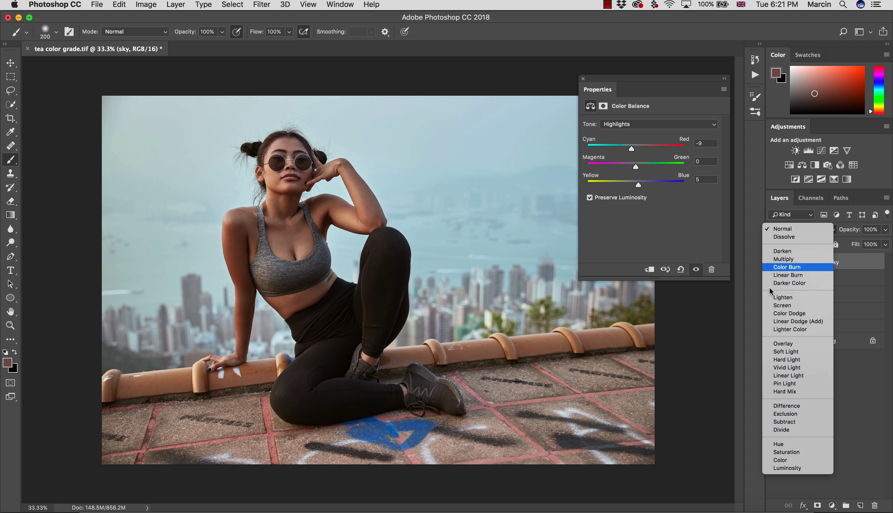
pyautogui.click(781, 459)
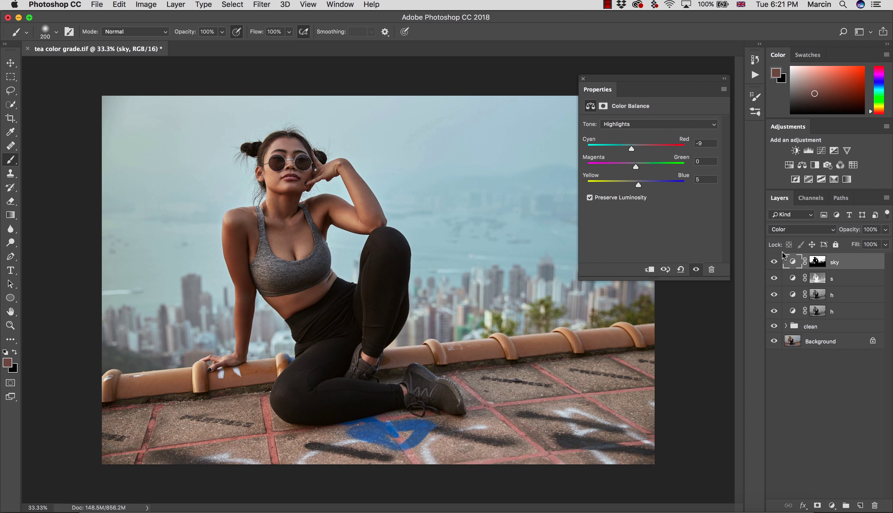
pyautogui.click(774, 262)
pyautogui.click(774, 262)
pyautogui.click(583, 79)
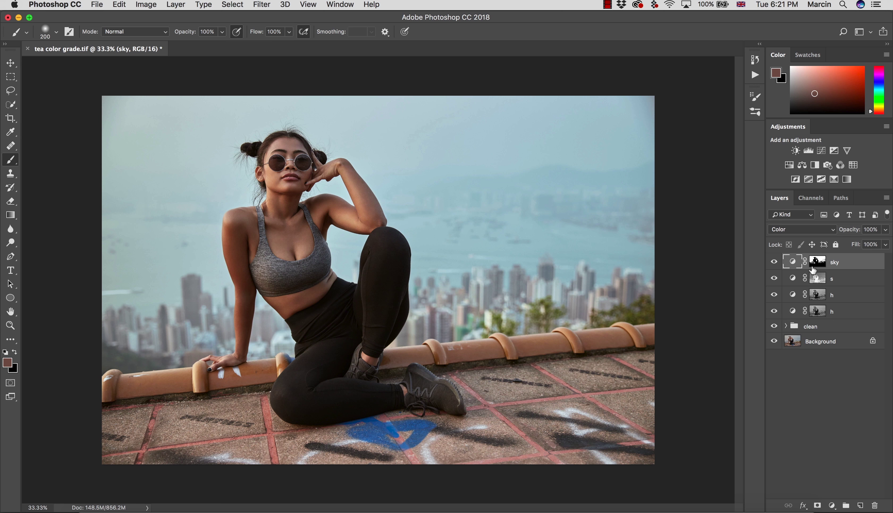
# Step: Check the sky layer's mask, load it as a selection and add a Curves adjustment layer masked by it
pyautogui.keyDown('alt'); pyautogui.click(816, 262); pyautogui.keyUp('alt')
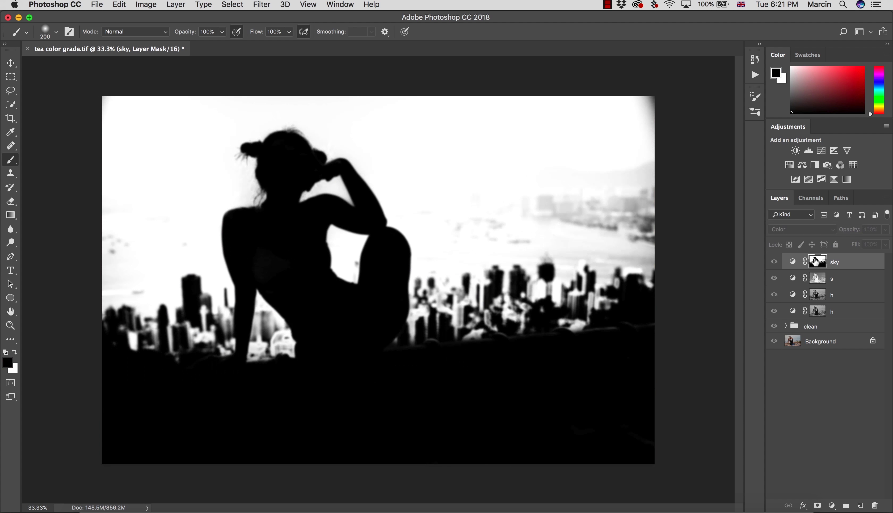
pyautogui.keyDown('alt'); pyautogui.click(816, 262); pyautogui.keyUp('alt')
pyautogui.keyDown('super'); pyautogui.click(816, 262); pyautogui.keyUp('super')
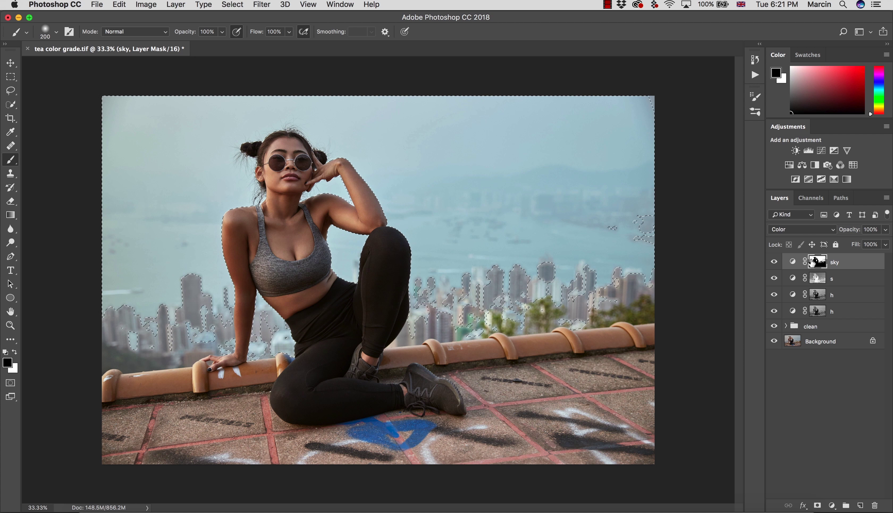
pyautogui.click(831, 504)
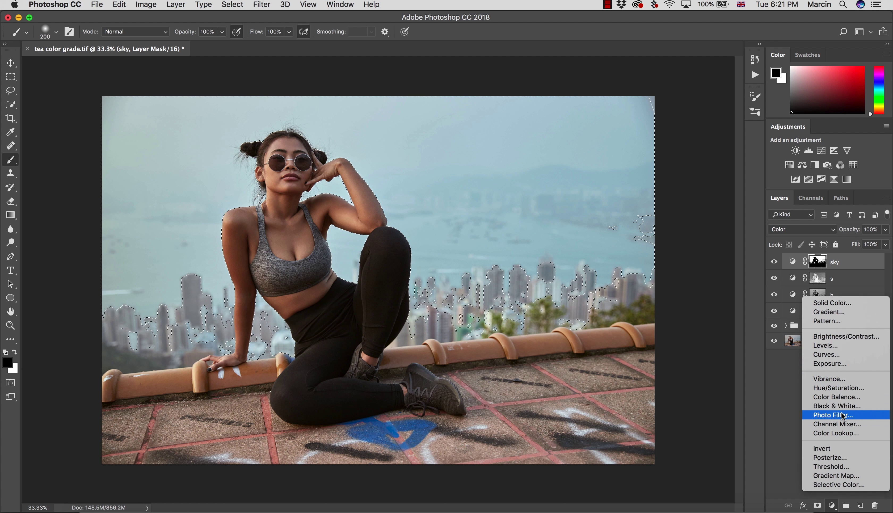
pyautogui.click(832, 355)
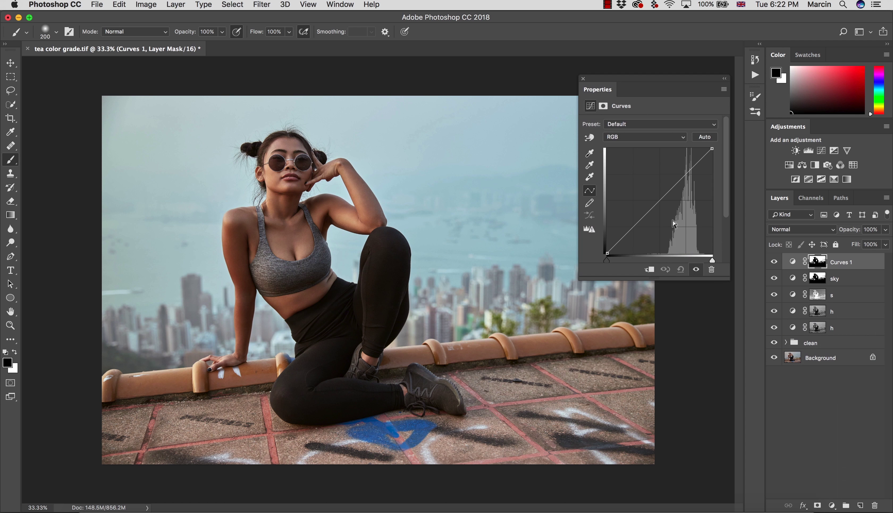
# Step: Darken the sky by pulling the RGB curve down in its upper midtones, and set the Curves layer's opacity to 30%
pyautogui.moveTo(674, 185)
pyautogui.mouseDown()
pyautogui.moveTo(700, 213)
pyautogui.moveTo(680, 188)
pyautogui.mouseUp()
pyautogui.click(851, 230)
pyautogui.write('30')
pyautogui.press('Return')
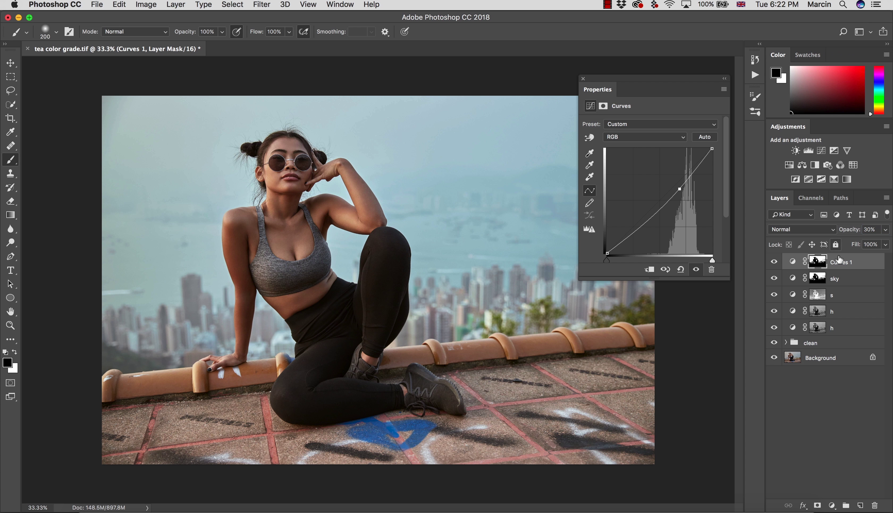
# Step: Rename the Curves layer as "sky darker", compare the image with and without it, and close its adjustment settings
pyautogui.doubleClick(840, 262)
pyautogui.write('sky darker')
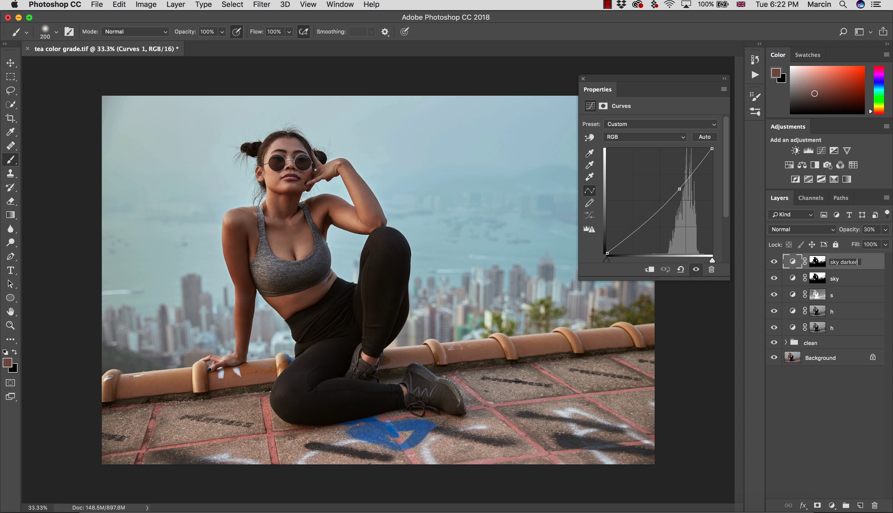
pyautogui.press('Return')
pyautogui.click(775, 263)
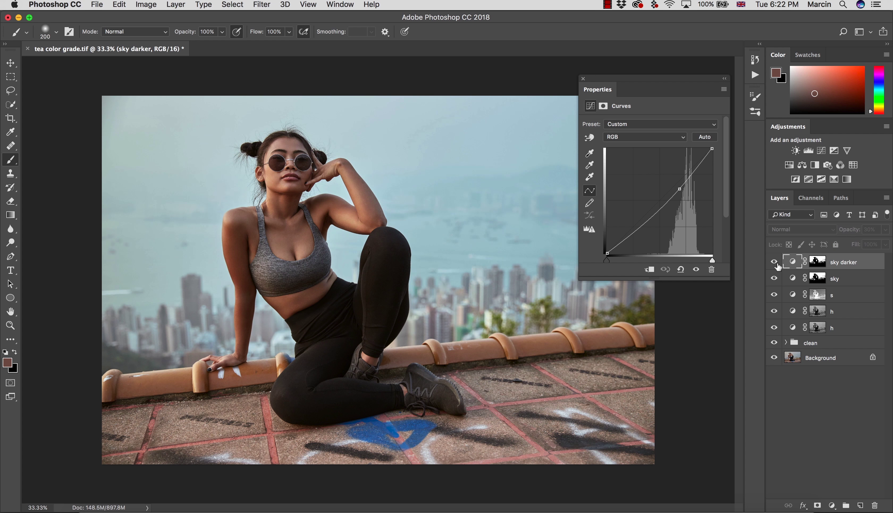
pyautogui.click(776, 263)
pyautogui.click(776, 263)
pyautogui.click(776, 263)
pyautogui.click(776, 264)
pyautogui.click(776, 264)
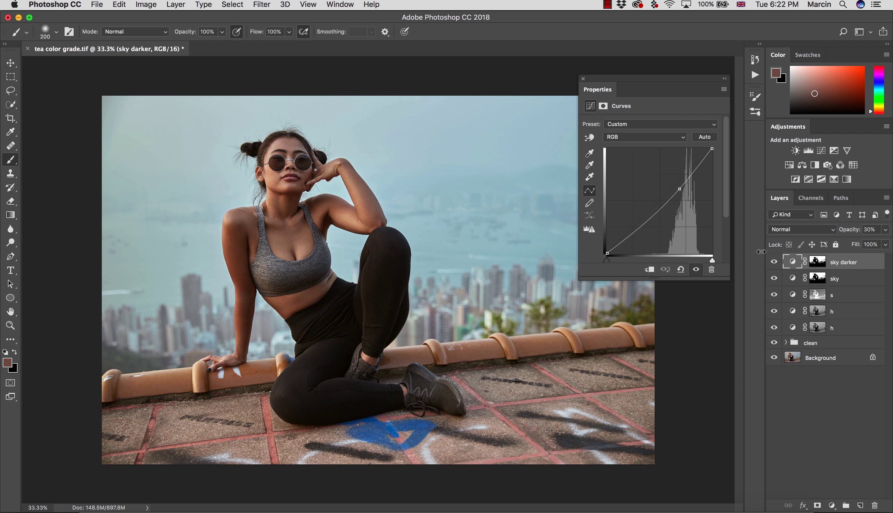
pyautogui.click(583, 79)
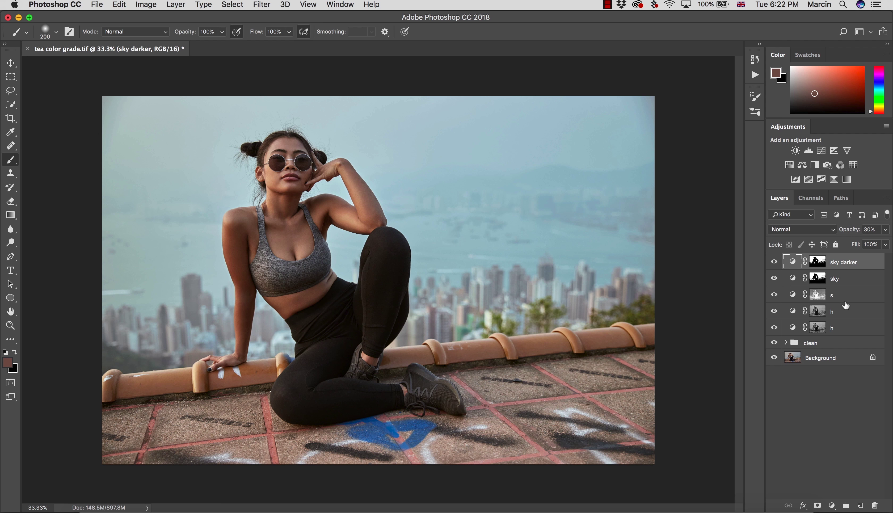
# Step: Group all the adjustment layers above the clean group and name the new group "tones"
pyautogui.keyDown('shift'); pyautogui.click(853, 324); pyautogui.keyUp('shift')
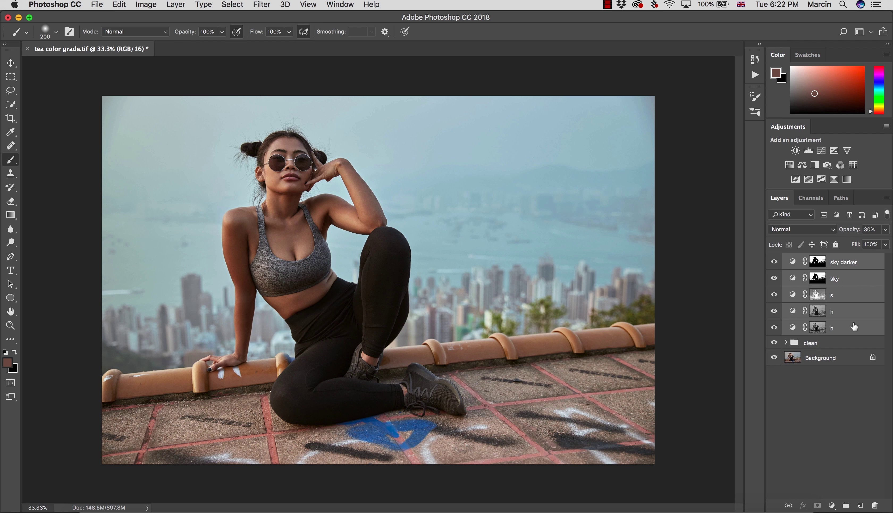
pyautogui.press('super+g')
pyautogui.doubleClick(816, 261)
pyautogui.write('to')
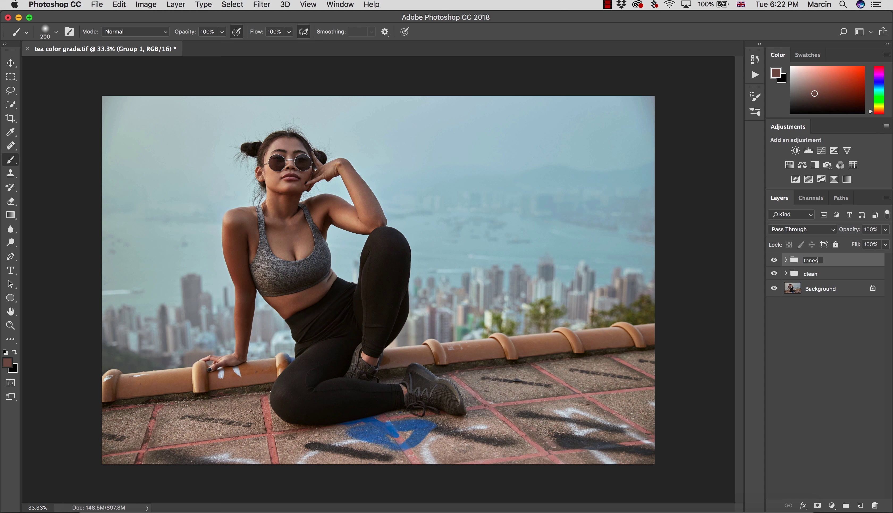
pyautogui.write('nes')
pyautogui.press('Return')
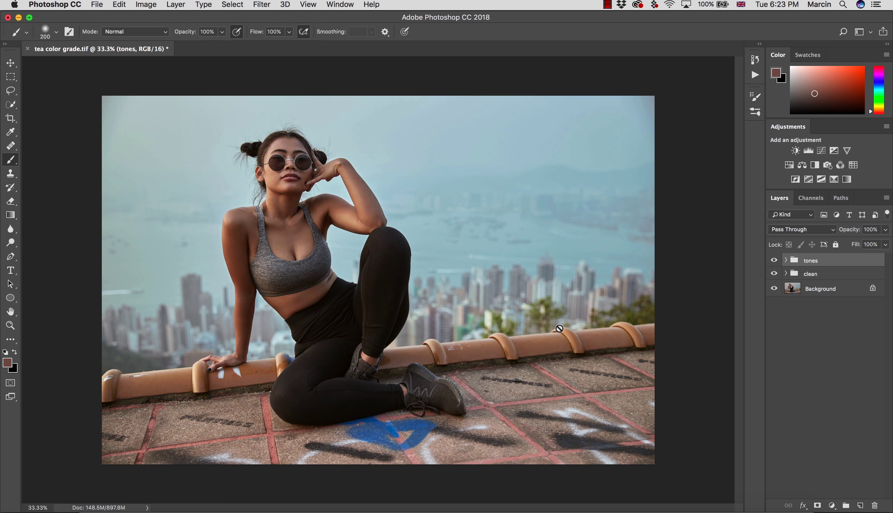
# Step: Add a Solid Color fill layer in brown 6e554a above the tones group and name it "color"
pyautogui.click(832, 505)
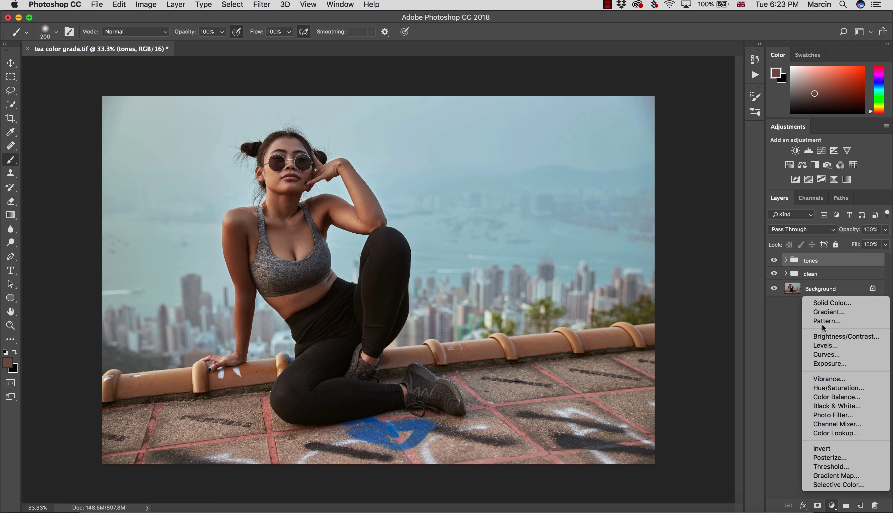
pyautogui.click(826, 303)
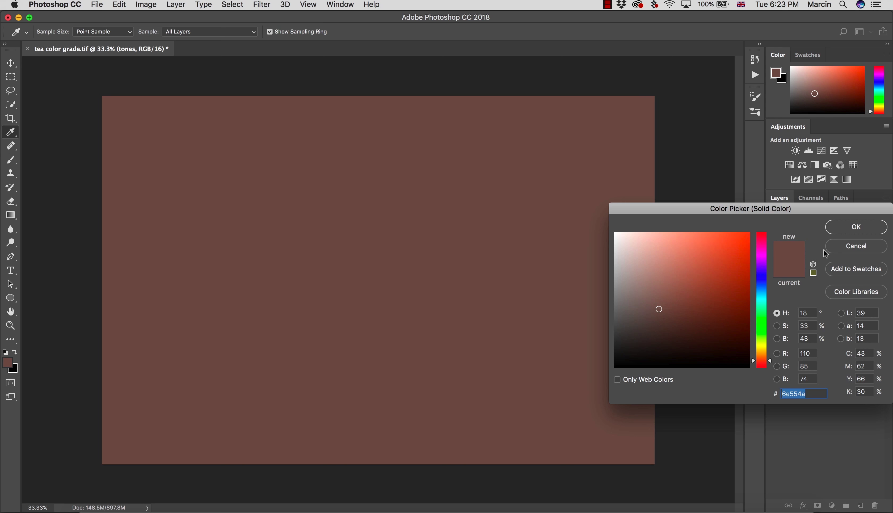
pyautogui.click(831, 230)
pyautogui.doubleClick(833, 262)
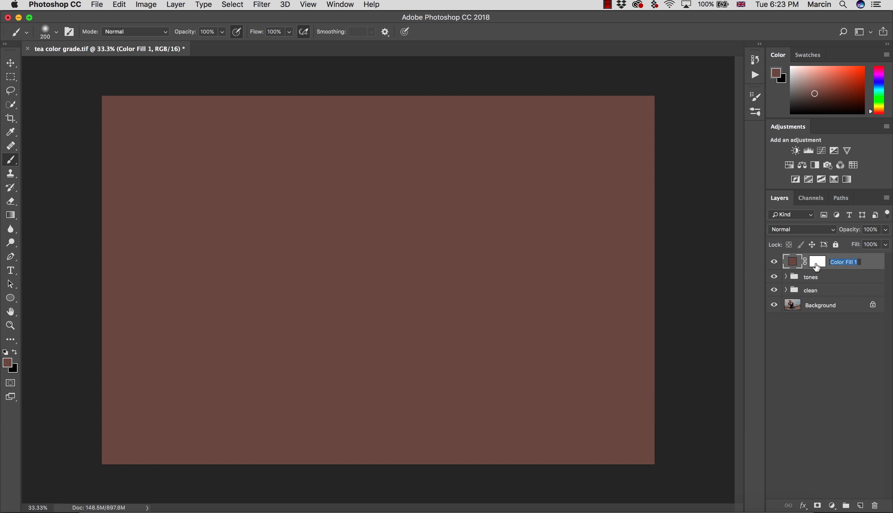
pyautogui.write('color')
pyautogui.press('Return')
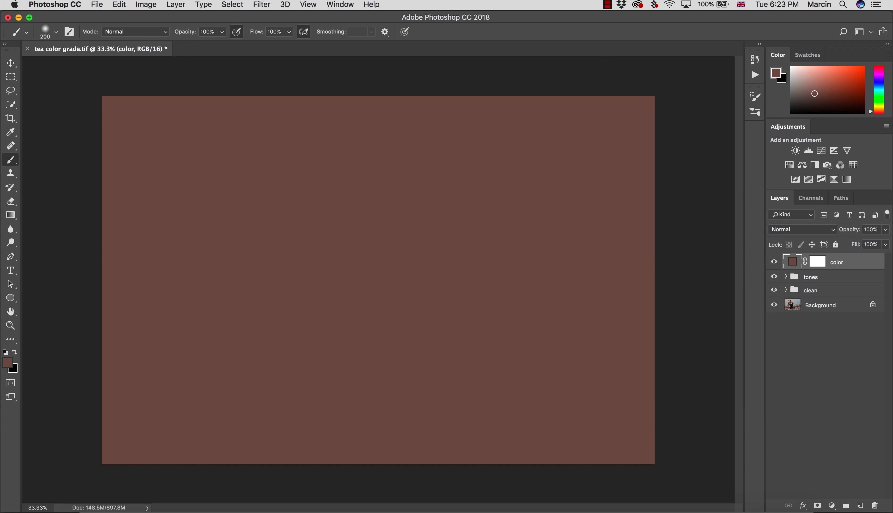
# Step: Reduce the color fill layer's opacity to 10%
pyautogui.click(869, 230)
pyautogui.write('10')
pyautogui.press('Return')
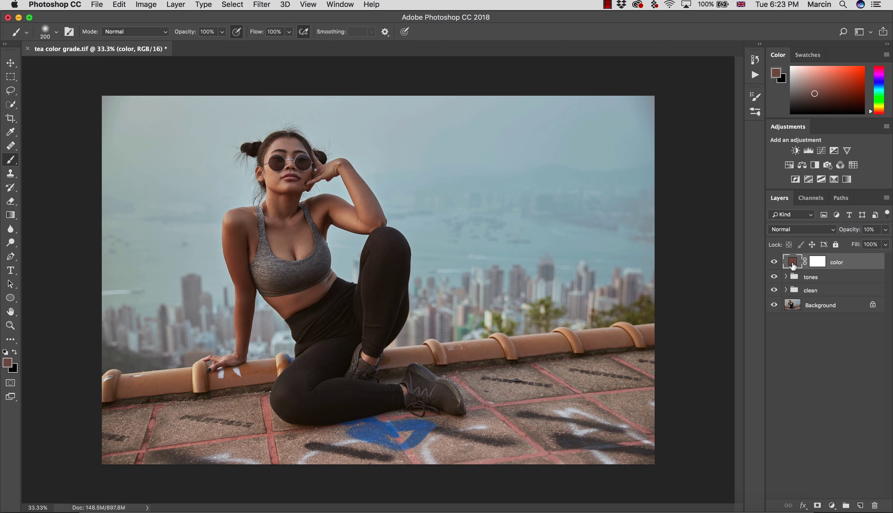
# Step: Reopen the fill layer's colour and shift it from brown to dark green 2d6635 with a hue of 128°
pyautogui.doubleClick(793, 264)
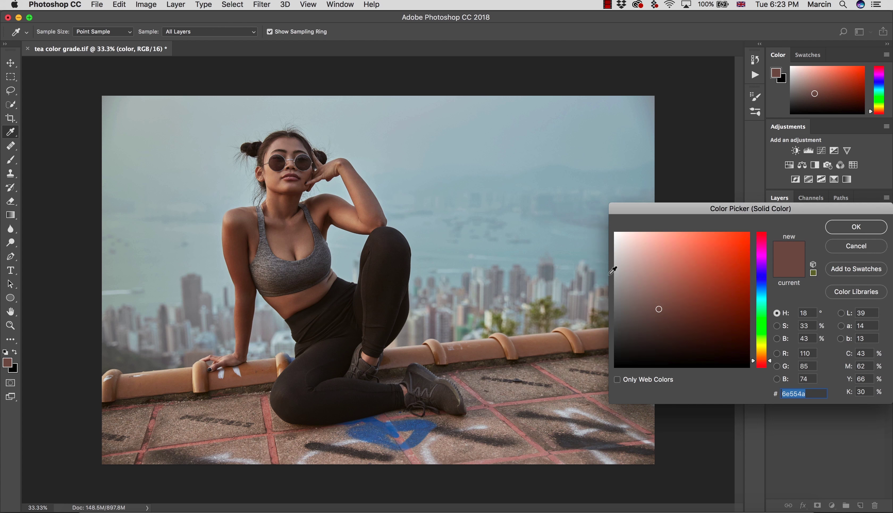
pyautogui.moveTo(676, 306)
pyautogui.mouseDown()
pyautogui.moveTo(711, 265)
pyautogui.moveTo(722, 315)
pyautogui.moveTo(697, 330)
pyautogui.moveTo(724, 321)
pyautogui.moveTo(689, 311)
pyautogui.moveTo(686, 277)
pyautogui.moveTo(720, 293)
pyautogui.mouseUp()
pyautogui.moveTo(762, 338); pyautogui.dragTo(765, 316)
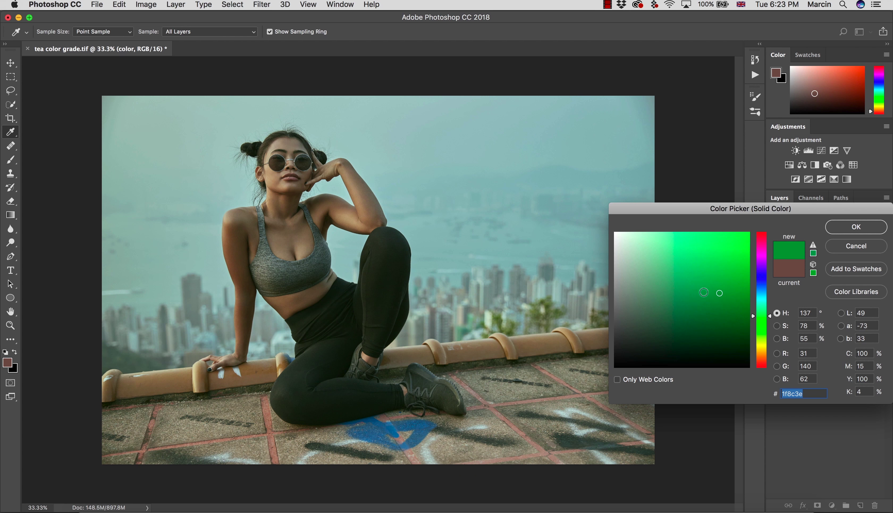
pyautogui.click(695, 299)
pyautogui.click(691, 313)
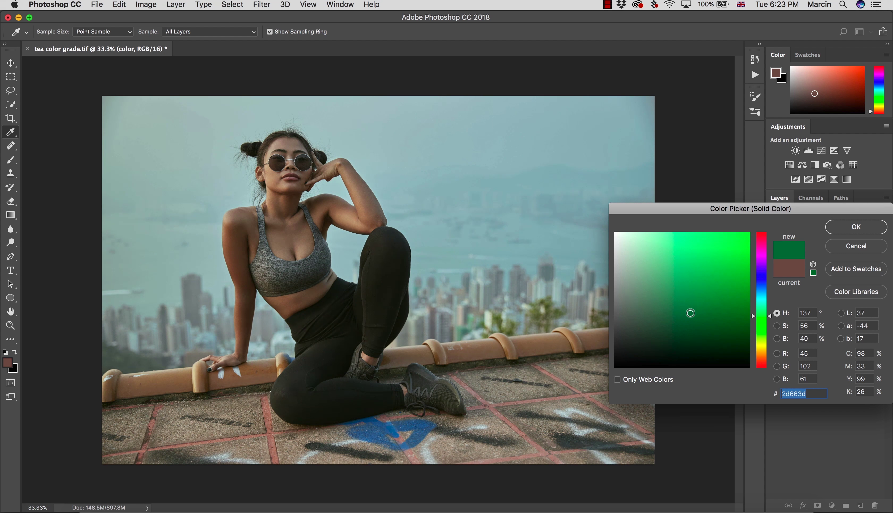
pyautogui.moveTo(769, 315); pyautogui.dragTo(768, 319)
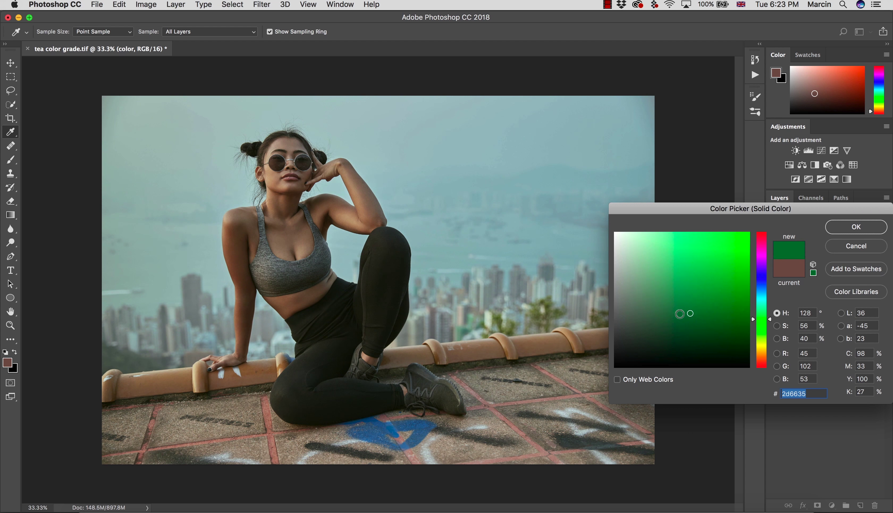
# Step: Set the color fill layer to muted green 437149 and compare the image with that layer hidden and shown
pyautogui.moveTo(705, 312)
pyautogui.mouseDown()
pyautogui.moveTo(698, 306)
pyautogui.moveTo(708, 312)
pyautogui.moveTo(699, 308)
pyautogui.moveTo(706, 304)
pyautogui.moveTo(681, 306)
pyautogui.moveTo(647, 324)
pyautogui.moveTo(652, 350)
pyautogui.moveTo(709, 257)
pyautogui.moveTo(720, 255)
pyautogui.mouseUp()
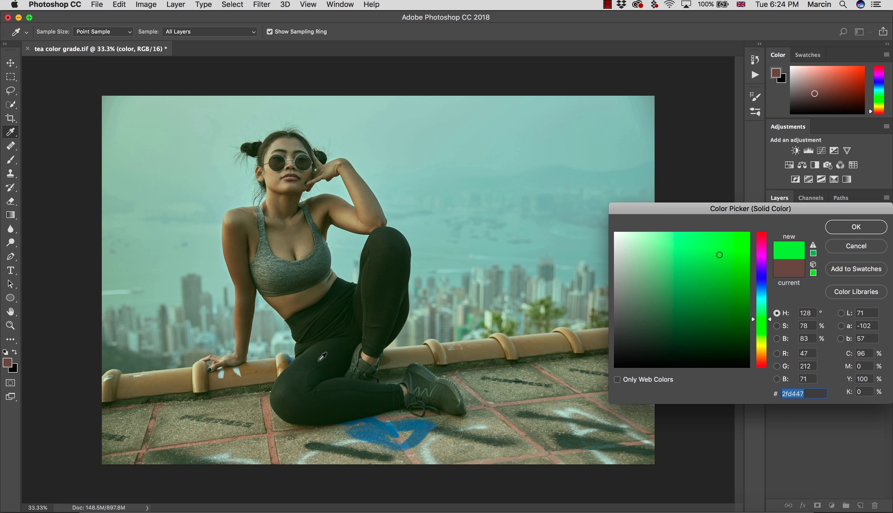
pyautogui.click(704, 297)
pyautogui.moveTo(705, 296)
pyautogui.mouseDown()
pyautogui.moveTo(677, 306)
pyautogui.moveTo(725, 312)
pyautogui.moveTo(669, 308)
pyautogui.mouseUp()
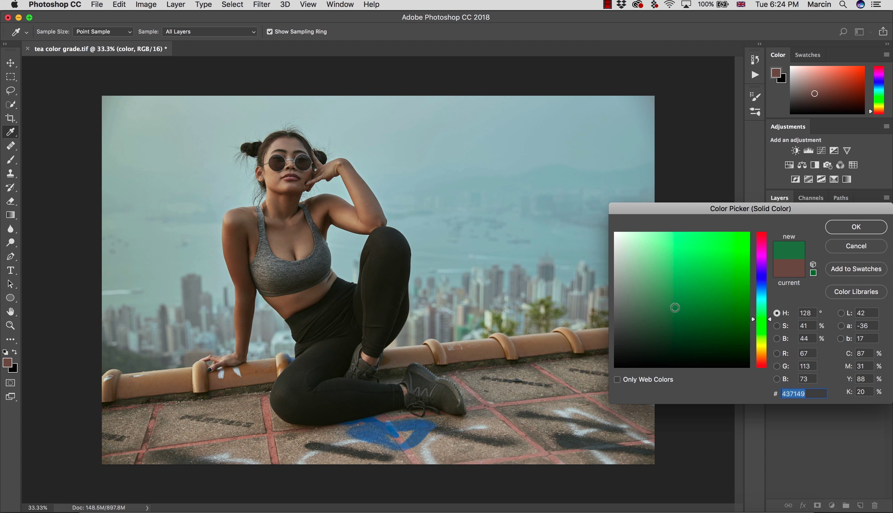
pyautogui.click(842, 231)
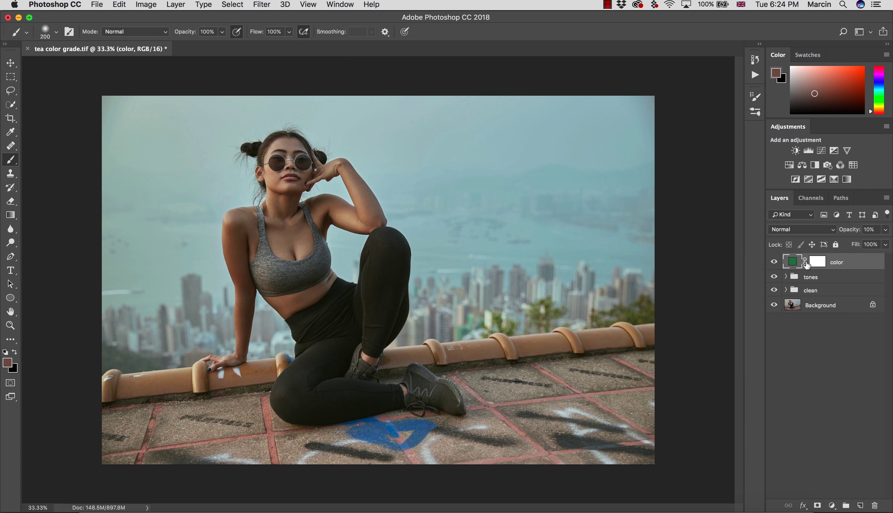
pyautogui.click(774, 266)
pyautogui.click(774, 266)
pyautogui.click(775, 268)
pyautogui.click(774, 268)
pyautogui.click(817, 262)
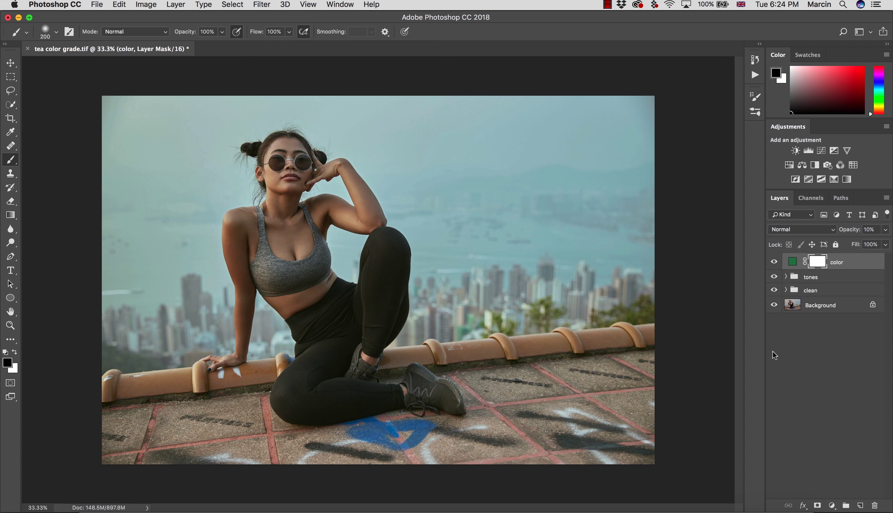
# Step: Add a Hue/Saturation adjustment layer above the color layer and name it "pants"
pyautogui.click(831, 505)
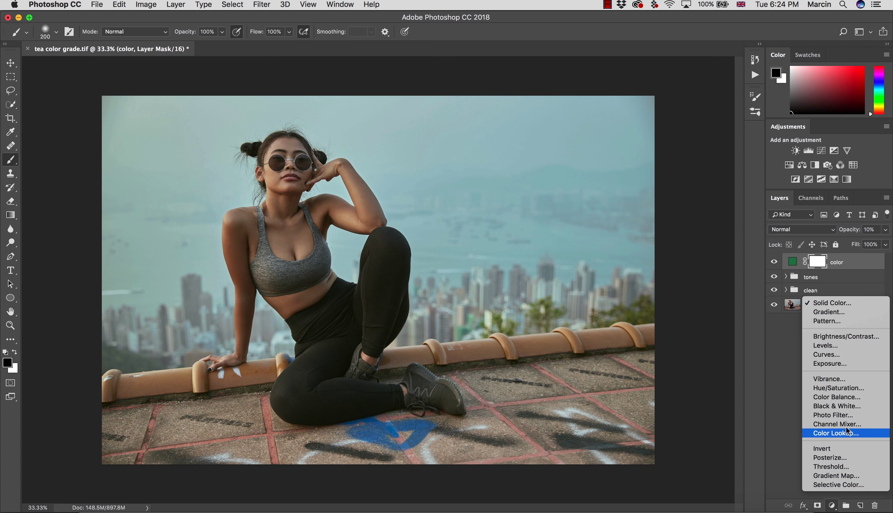
pyautogui.click(838, 389)
pyautogui.doubleClick(838, 263)
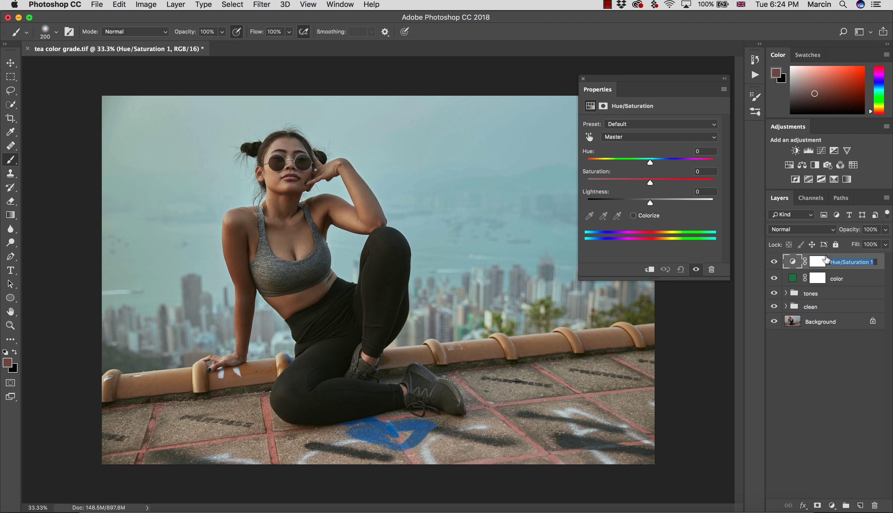
pyautogui.write('pants')
pyautogui.press('Return')
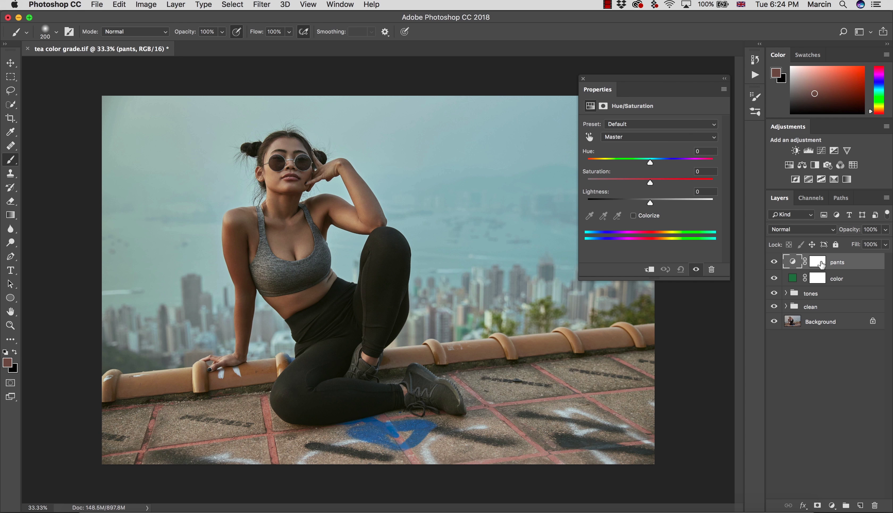
# Step: Mask the pants layer with a Color Range selection sampled from the black leggings, using a fuzziness of 42
pyautogui.click(818, 262)
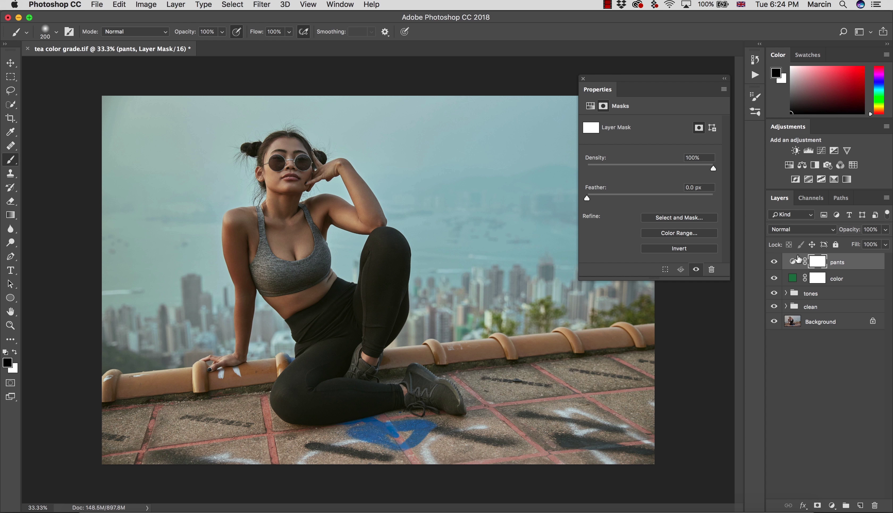
pyautogui.click(234, 5)
pyautogui.click(241, 110)
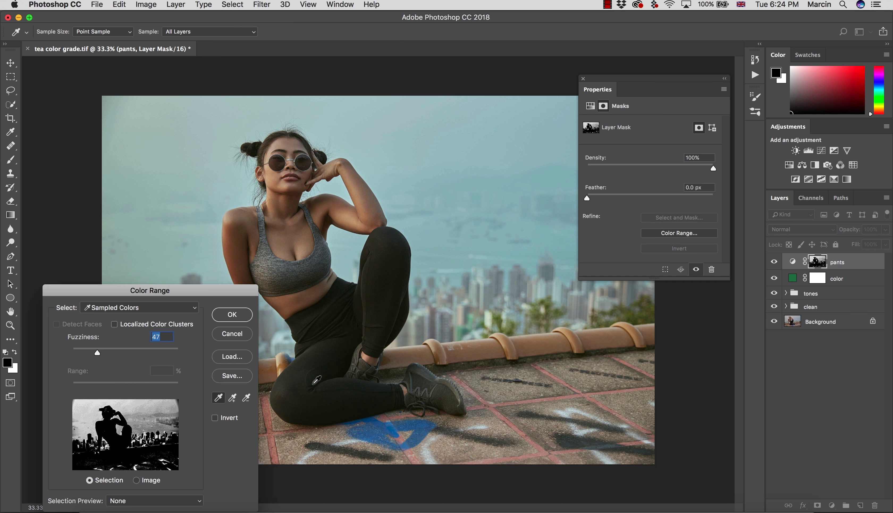
pyautogui.click(327, 372)
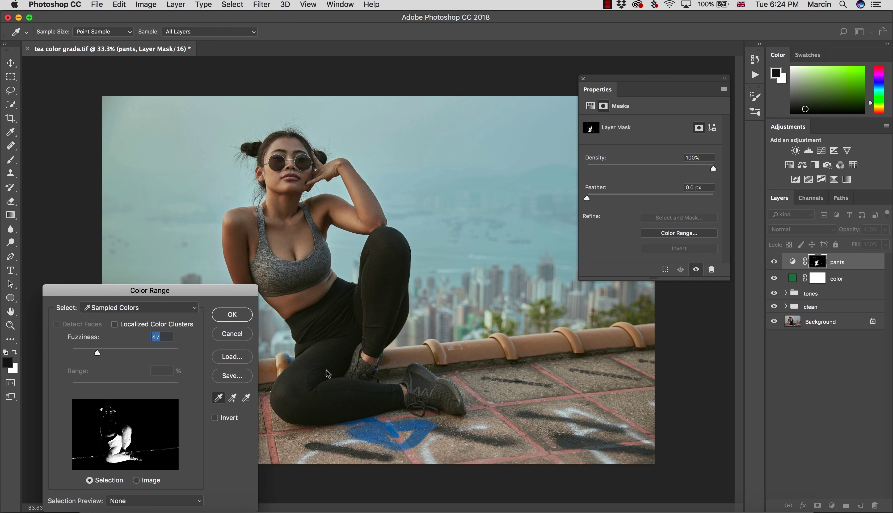
pyautogui.click(387, 293)
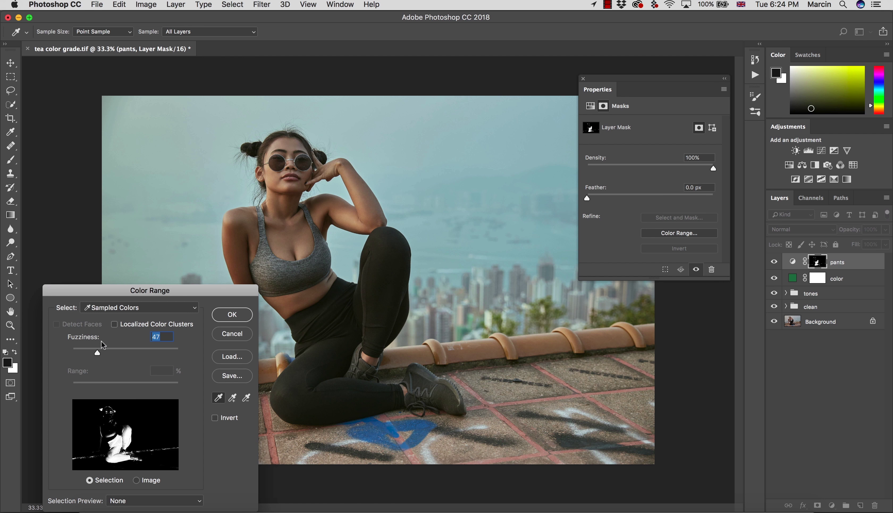
pyautogui.moveTo(97, 351)
pyautogui.mouseDown()
pyautogui.moveTo(84, 350)
pyautogui.moveTo(100, 351)
pyautogui.moveTo(94, 345)
pyautogui.mouseUp()
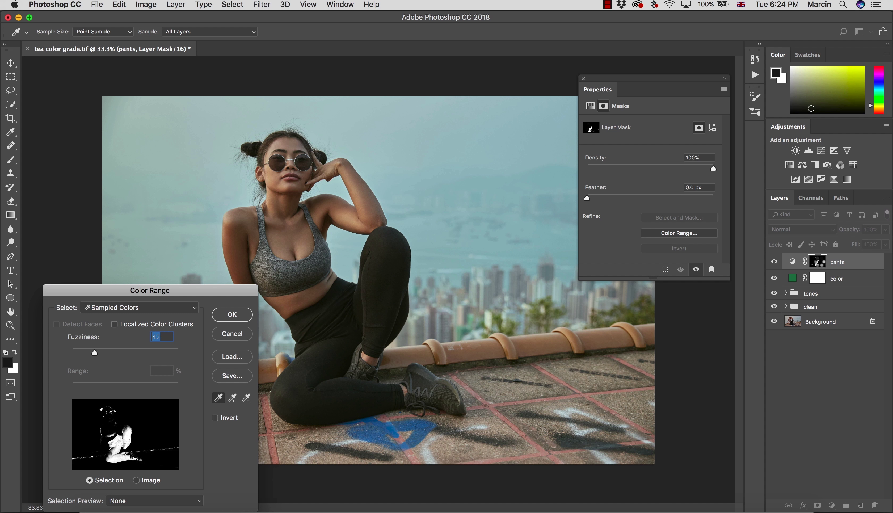
# Step: Display the pants layer mask alone and paint black over everything except the legs with a 500 px brush
pyautogui.keyDown('alt'); pyautogui.click(818, 262); pyautogui.keyUp('alt')
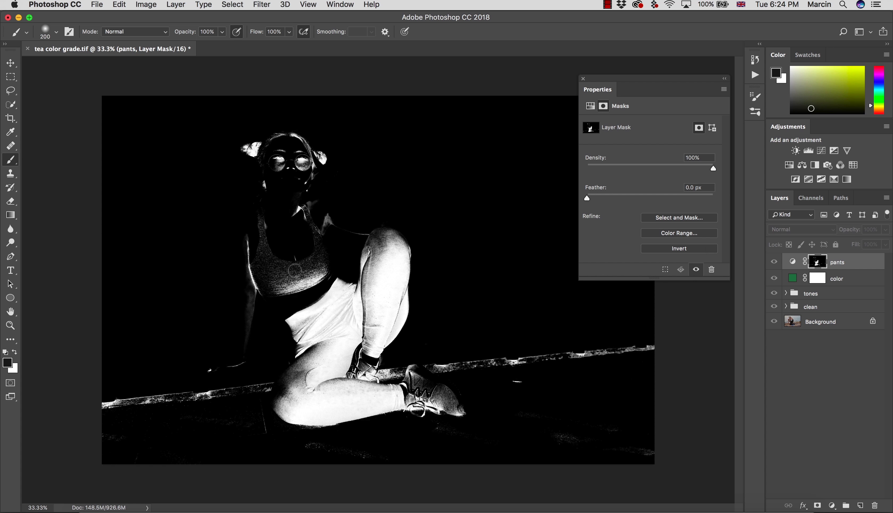
pyautogui.press(']')
pyautogui.press(']')
pyautogui.press(']')
pyautogui.press(']')
pyautogui.moveTo(278, 277)
pyautogui.mouseDown()
pyautogui.moveTo(291, 256)
pyautogui.moveTo(306, 266)
pyautogui.moveTo(257, 276)
pyautogui.moveTo(263, 266)
pyautogui.moveTo(277, 266)
pyautogui.moveTo(262, 282)
pyautogui.moveTo(320, 259)
pyautogui.moveTo(307, 270)
pyautogui.moveTo(288, 265)
pyautogui.moveTo(267, 220)
pyautogui.moveTo(274, 142)
pyautogui.moveTo(247, 146)
pyautogui.moveTo(301, 176)
pyautogui.moveTo(324, 160)
pyautogui.moveTo(310, 227)
pyautogui.moveTo(329, 214)
pyautogui.moveTo(347, 222)
pyautogui.moveTo(260, 272)
pyautogui.moveTo(225, 350)
pyautogui.moveTo(219, 325)
pyautogui.moveTo(246, 388)
pyautogui.moveTo(256, 377)
pyautogui.moveTo(66, 423)
pyautogui.moveTo(96, 395)
pyautogui.moveTo(115, 347)
pyautogui.moveTo(191, 434)
pyautogui.moveTo(224, 411)
pyautogui.moveTo(246, 417)
pyautogui.moveTo(277, 453)
pyautogui.moveTo(197, 444)
pyautogui.moveTo(238, 467)
pyautogui.mouseUp()
pyautogui.press('d')
pyautogui.press('x')
pyautogui.moveTo(472, 362)
pyautogui.mouseDown()
pyautogui.moveTo(633, 350)
pyautogui.moveTo(557, 407)
pyautogui.moveTo(656, 444)
pyautogui.moveTo(499, 454)
pyautogui.moveTo(442, 424)
pyautogui.moveTo(333, 451)
pyautogui.moveTo(222, 454)
pyautogui.moveTo(192, 369)
pyautogui.moveTo(218, 321)
pyautogui.moveTo(108, 304)
pyautogui.mouseUp()
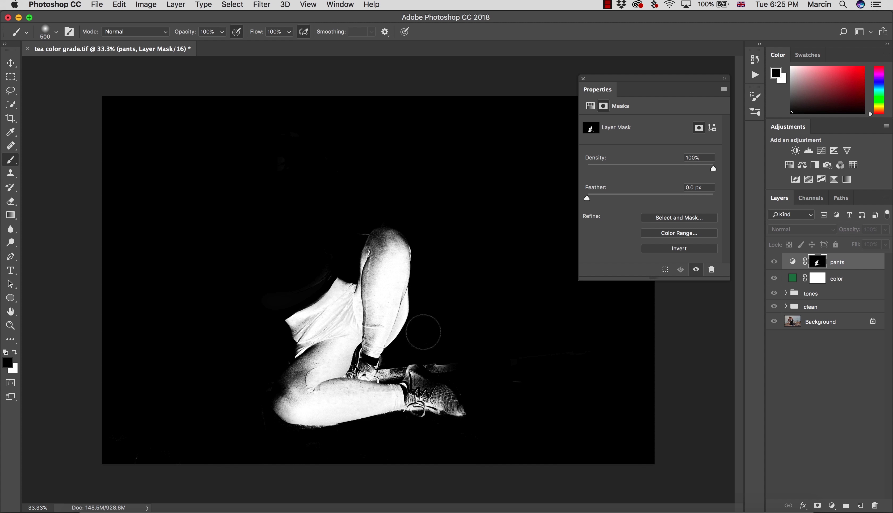
# Step: Paint out the remaining white patch between the shoes on the mask with a 250 px black brush and return to the normal image view
pyautogui.click(583, 79)
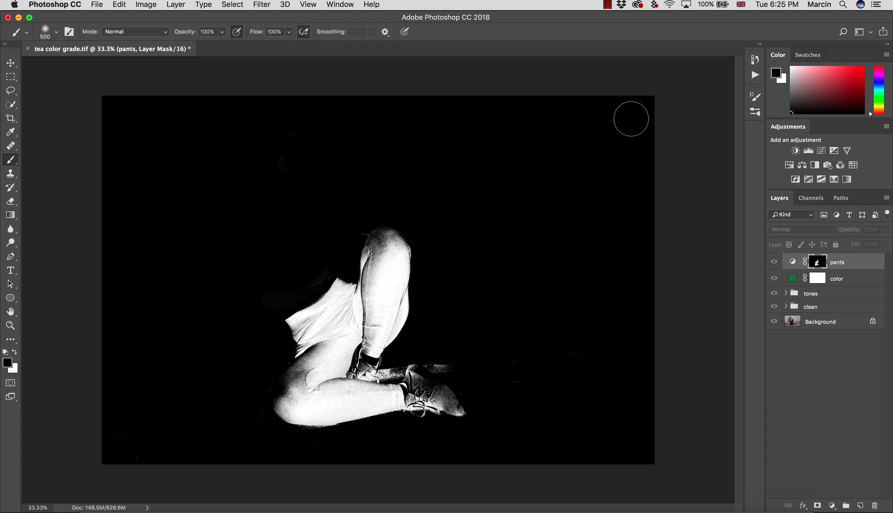
pyautogui.press('[')
pyautogui.press('[')
pyautogui.press('[')
pyautogui.moveTo(390, 367)
pyautogui.mouseDown()
pyautogui.moveTo(394, 378)
pyautogui.moveTo(423, 359)
pyautogui.mouseUp()
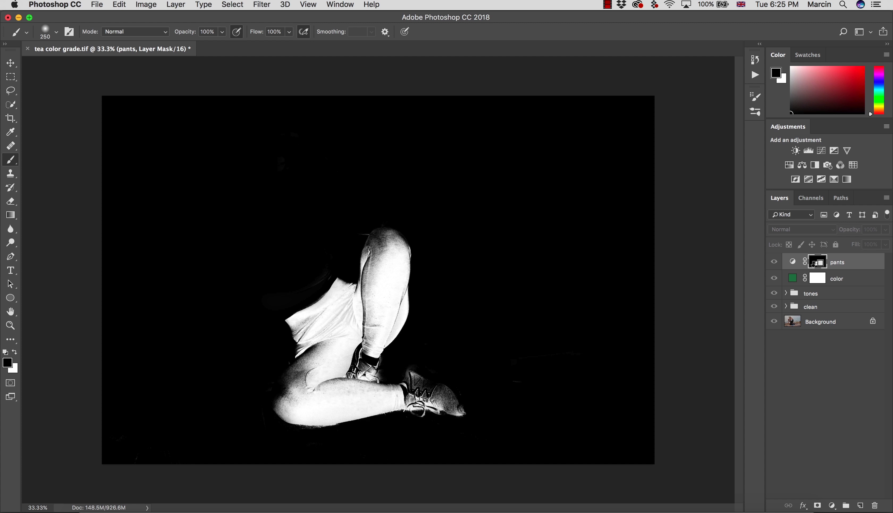
pyautogui.keyDown('alt'); pyautogui.click(818, 263); pyautogui.keyUp('alt')
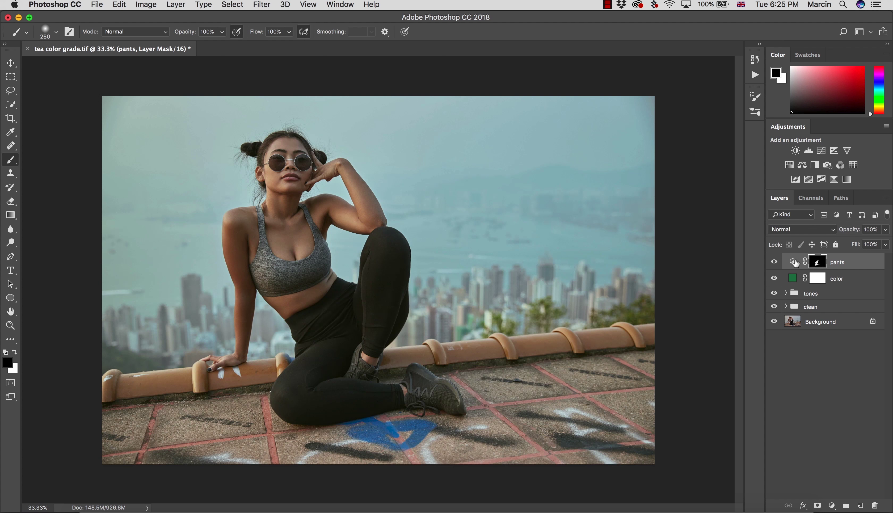
# Step: Try a hue shift of -3 on the pants layer and compare the leggings with the layer hidden and shown
pyautogui.doubleClick(793, 263)
pyautogui.moveTo(650, 160)
pyautogui.mouseDown()
pyautogui.moveTo(680, 149)
pyautogui.moveTo(638, 147)
pyautogui.moveTo(651, 150)
pyautogui.mouseUp()
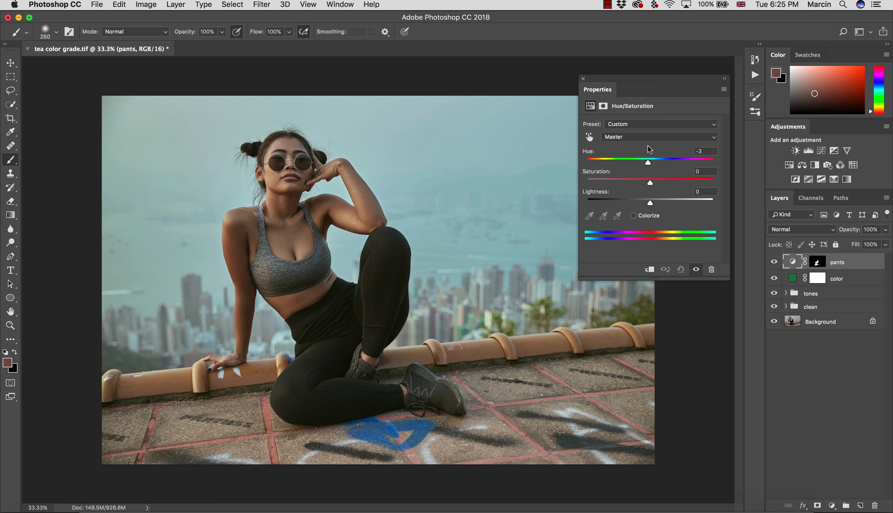
pyautogui.moveTo(648, 146); pyautogui.dragTo(648, 146)
pyautogui.click(774, 263)
pyautogui.click(774, 263)
# Step: Try a hue shift of +35 on the pants layer and toggle its visibility to judge the leggings
pyautogui.click(673, 160)
pyautogui.click(774, 262)
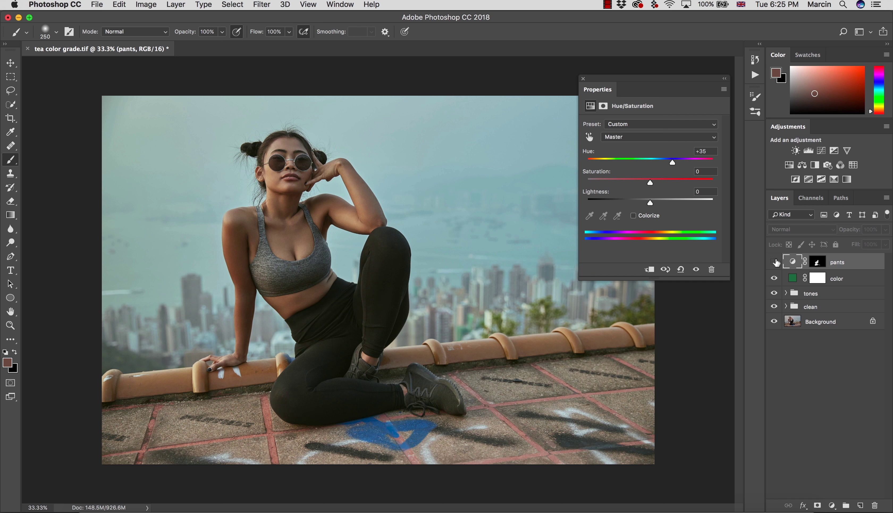
pyautogui.click(775, 262)
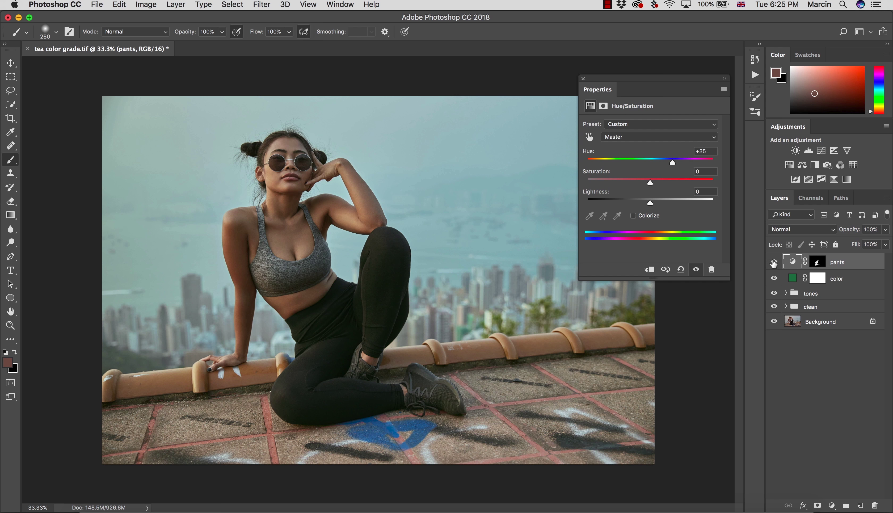
pyautogui.click(775, 263)
pyautogui.click(775, 262)
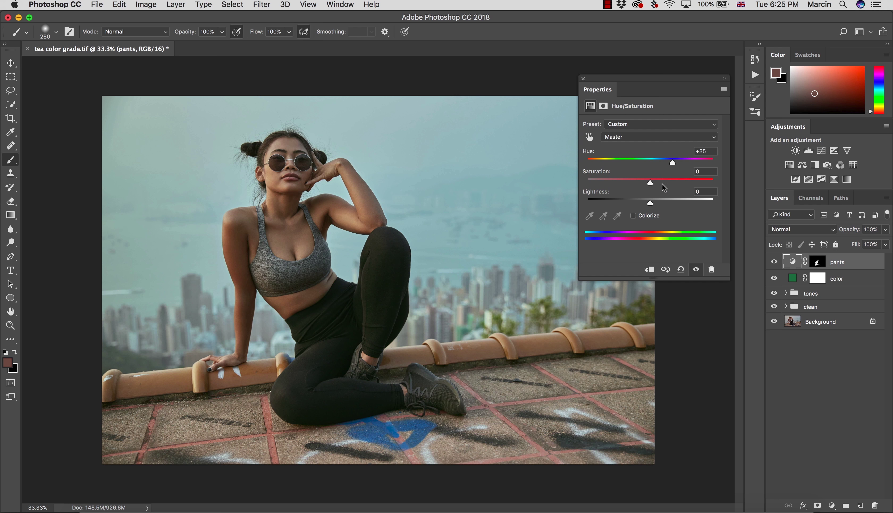
# Step: Set the pants layer's master hue to -4 and check the effect by hiding and showing the layer
pyautogui.click(645, 162)
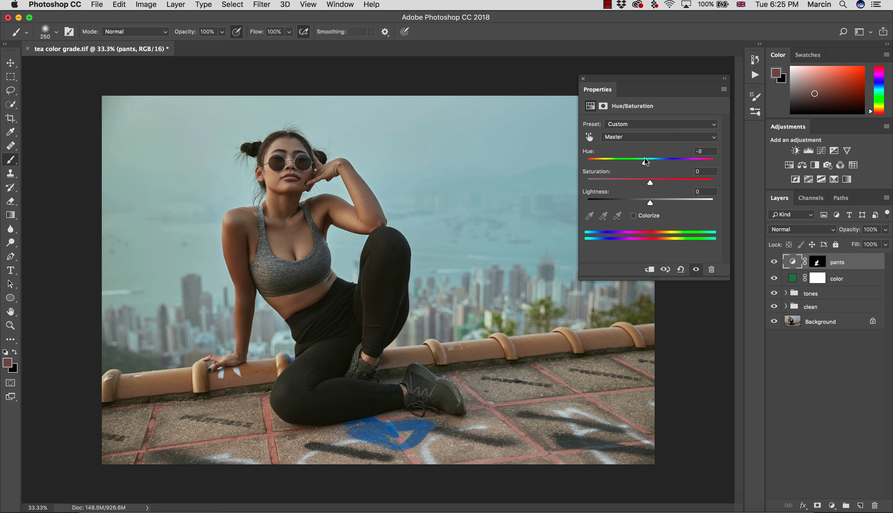
pyautogui.click(775, 262)
pyautogui.click(775, 262)
pyautogui.click(648, 164)
pyautogui.click(636, 137)
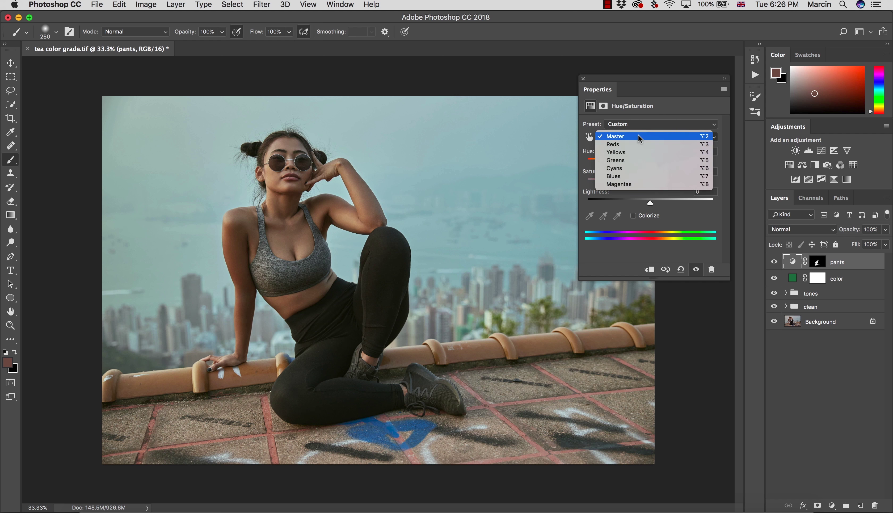
pyautogui.click(625, 161)
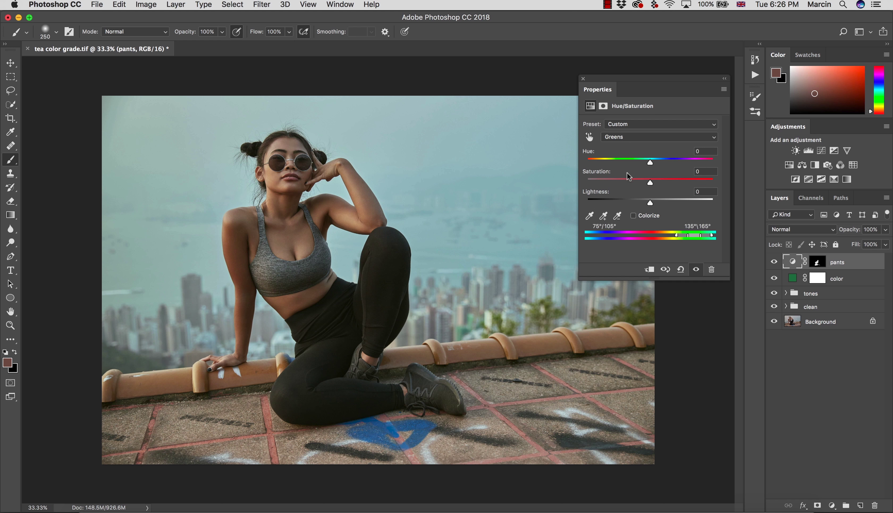
pyautogui.moveTo(628, 184); pyautogui.dragTo(648, 165)
pyautogui.click(777, 262)
pyautogui.click(777, 263)
pyautogui.click(781, 263)
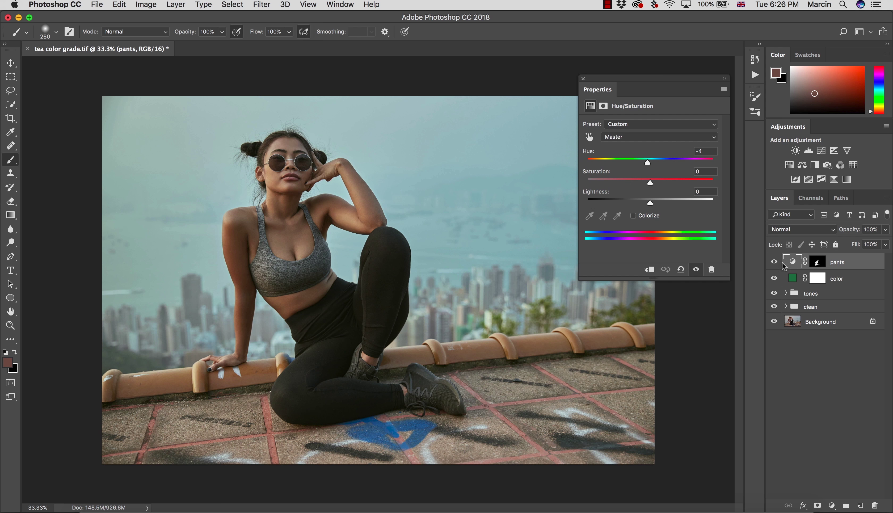
# Step: Examine the leggings' color by hiding and showing the pants layer repeatedly
pyautogui.doubleClick(783, 265)
pyautogui.click(812, 289)
pyautogui.click(774, 263)
pyautogui.click(774, 262)
pyautogui.click(774, 263)
pyautogui.click(774, 263)
pyautogui.keyDown('super'); pyautogui.click(816, 263); pyautogui.keyUp('super')
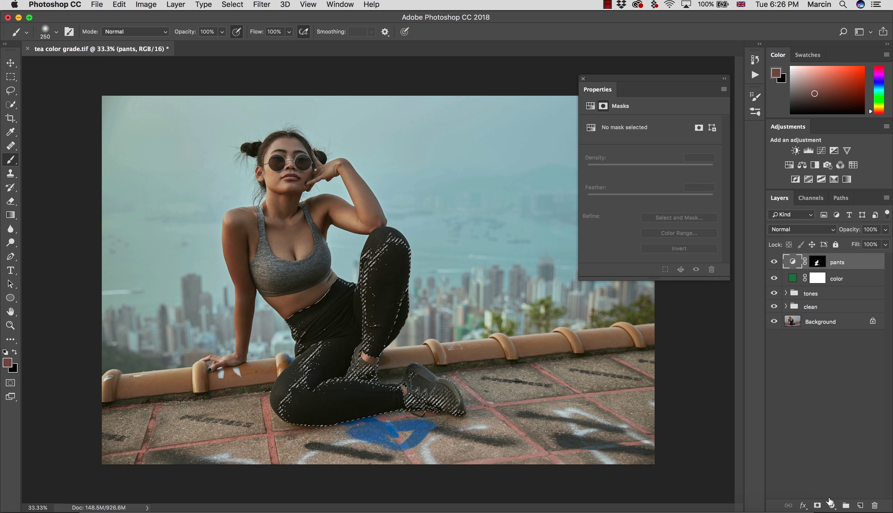
pyautogui.click(832, 506)
pyautogui.click(823, 262)
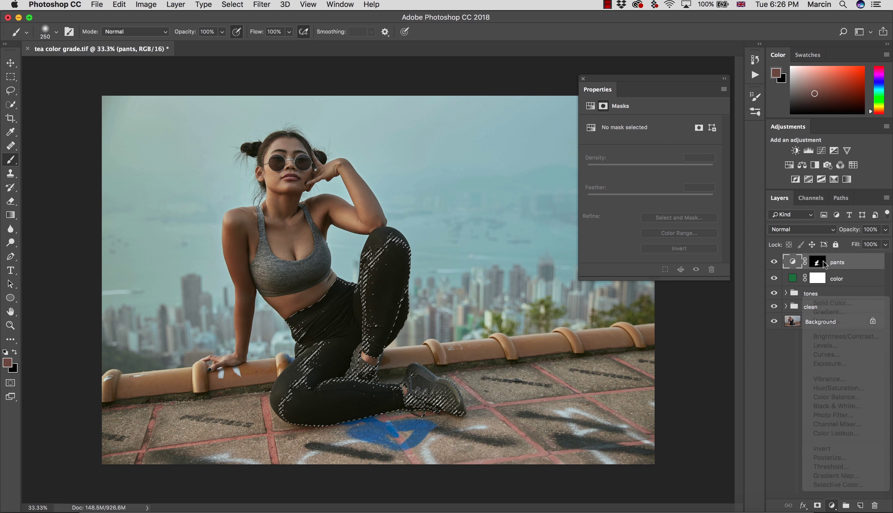
pyautogui.click(11, 77)
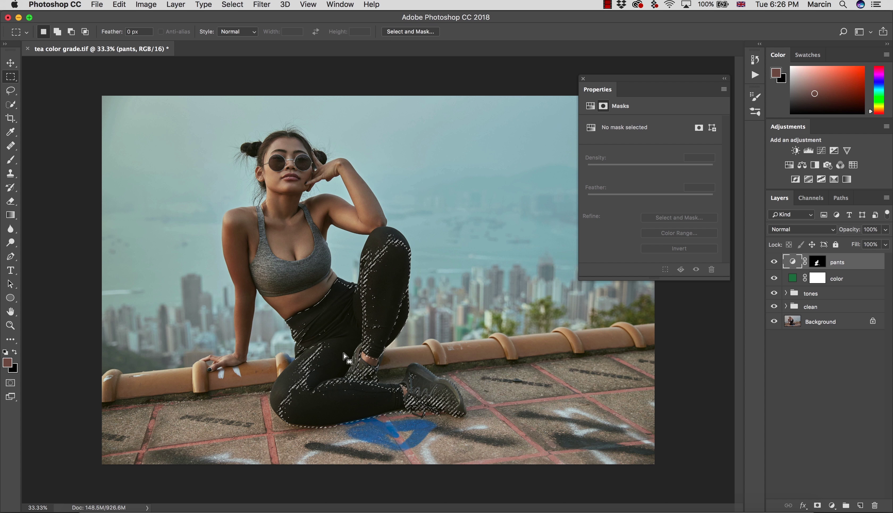
pyautogui.click(120, 188)
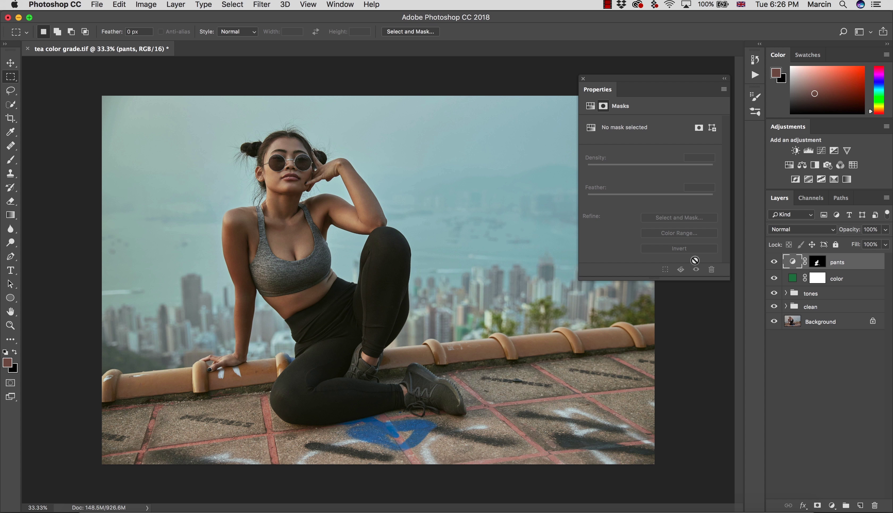
# Step: Soften the pants layer mask with a 20-pixel Gaussian Blur while viewing the mask alone, then return to the normal image view
pyautogui.click(815, 264)
pyautogui.keyDown('alt'); pyautogui.click(819, 266); pyautogui.keyUp('alt')
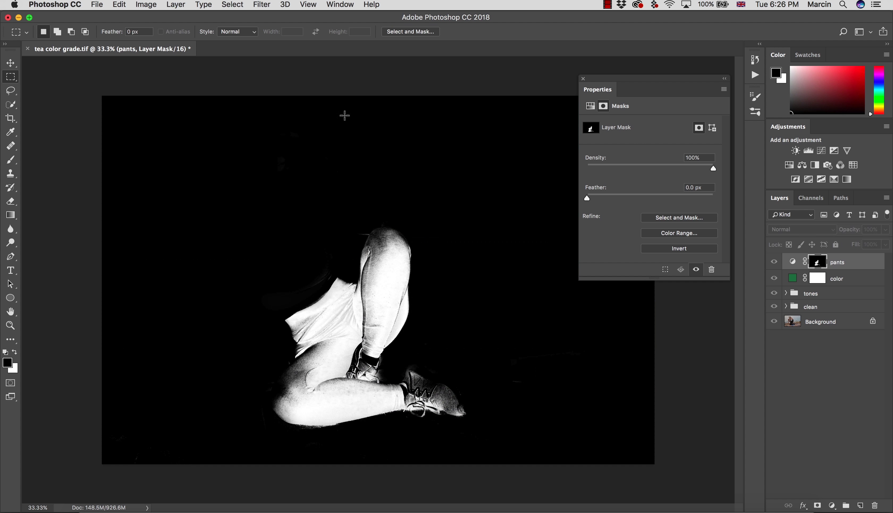
pyautogui.click(254, 8)
pyautogui.moveTo(321, 130)
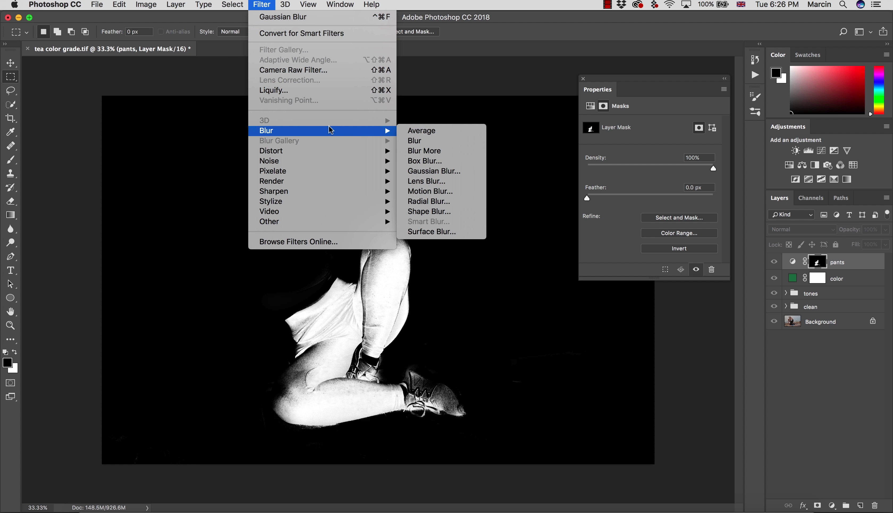
pyautogui.click(418, 172)
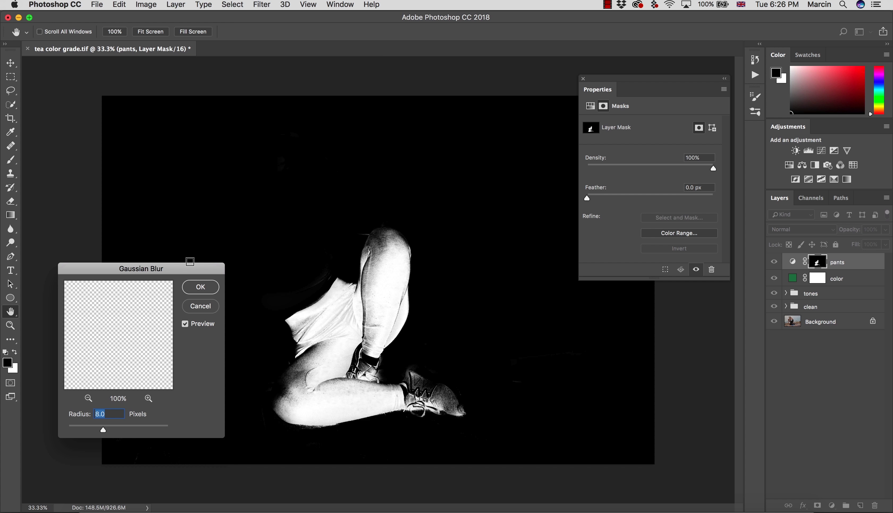
pyautogui.write('20')
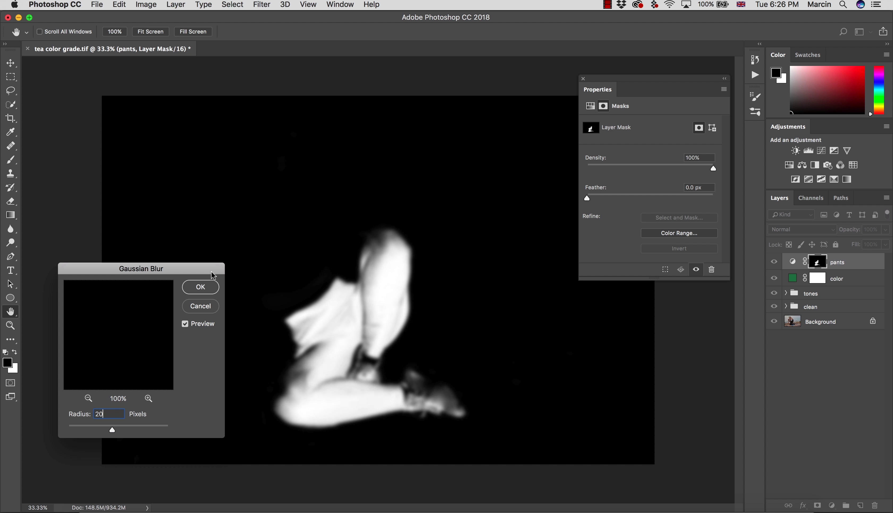
pyautogui.click(201, 286)
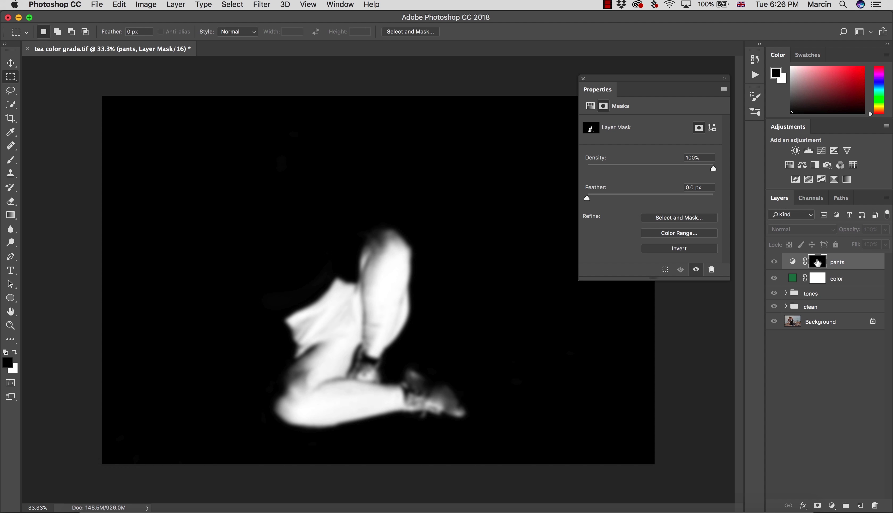
pyautogui.keyDown('alt'); pyautogui.click(819, 263); pyautogui.keyUp('alt')
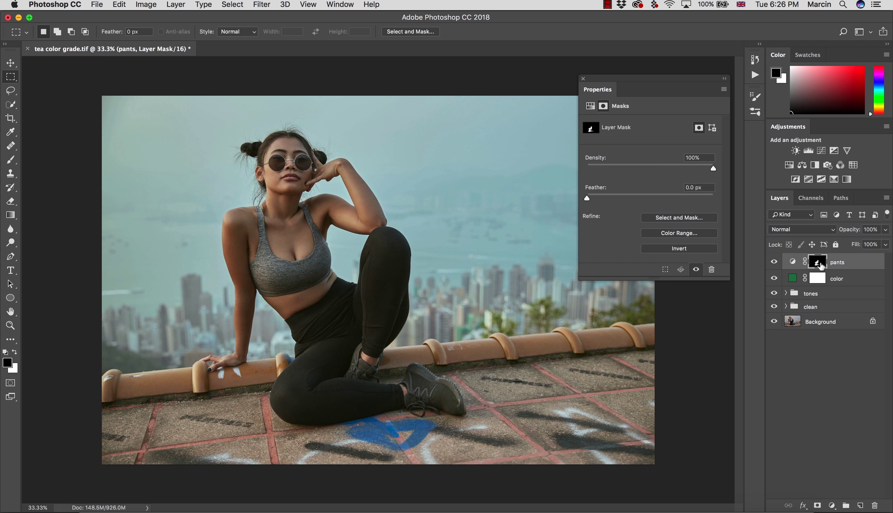
# Step: Add a Color Balance adjustment layer masked to the pants layer's mask shape and rename it corection1
pyautogui.keyDown('super'); pyautogui.click(822, 266); pyautogui.keyUp('super')
pyautogui.click(831, 505)
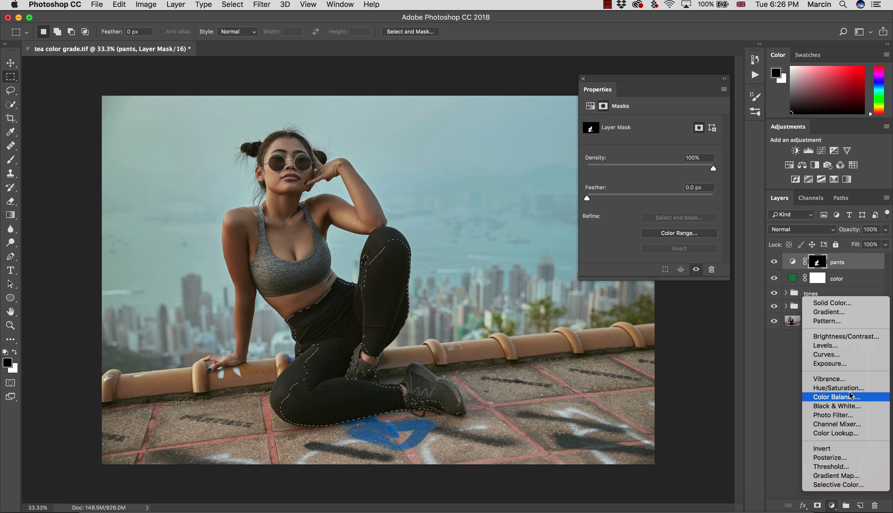
pyautogui.click(850, 398)
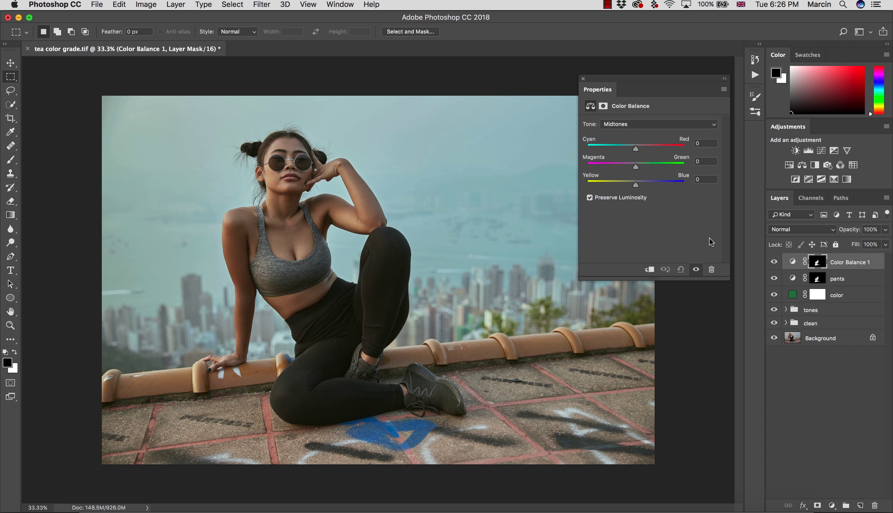
pyautogui.doubleClick(846, 262)
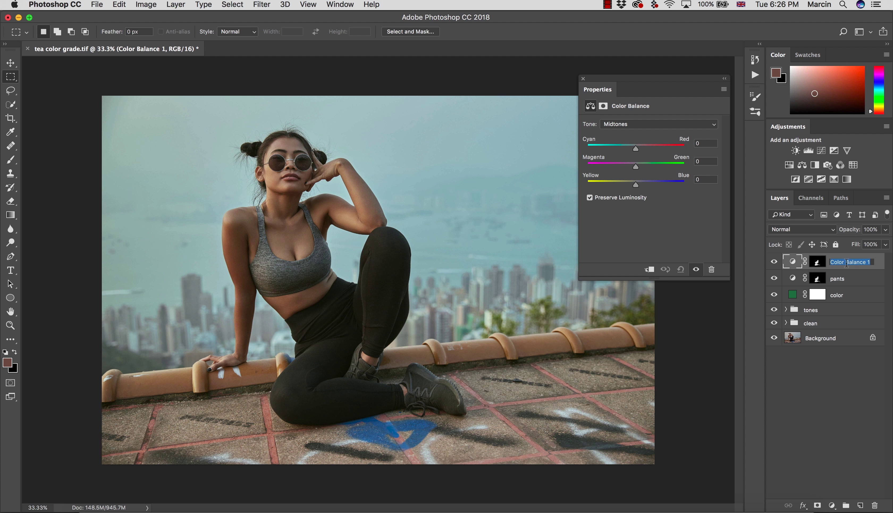
pyautogui.write('corection1')
pyautogui.press('Return')
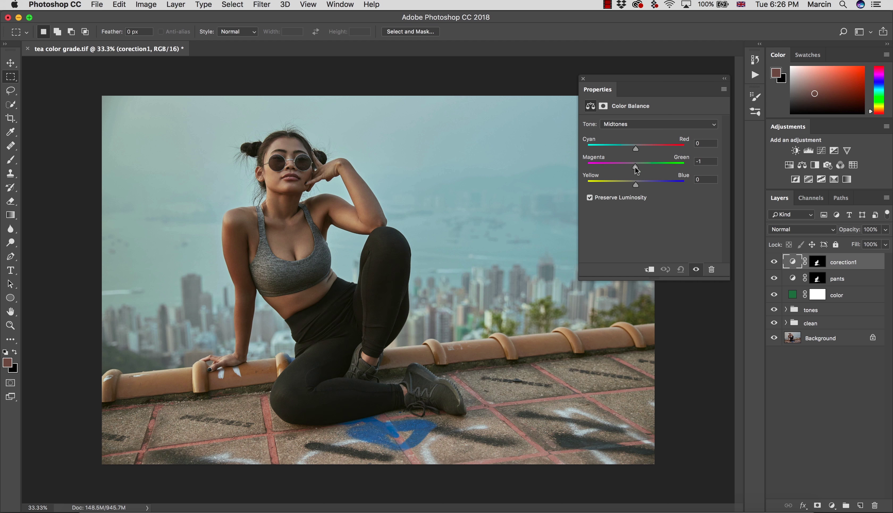
# Step: Set the corection1 midtones to Cyan-Red +1 and Magenta-Green -1, checking the effect with the layer hidden and shown
pyautogui.moveTo(636, 167); pyautogui.dragTo(635, 167)
pyautogui.moveTo(636, 148); pyautogui.dragTo(636, 148)
pyautogui.click(774, 262)
pyautogui.click(774, 261)
pyautogui.moveTo(644, 148)
pyautogui.mouseDown()
pyautogui.moveTo(656, 146)
pyautogui.moveTo(635, 143)
pyautogui.mouseUp()
# Step: Set the corection1 shadows to Cyan-Red +1 and Magenta-Green -1, and compare the leggings with the layer hidden and shown
pyautogui.click(641, 124)
pyautogui.click(640, 114)
pyautogui.write('1')
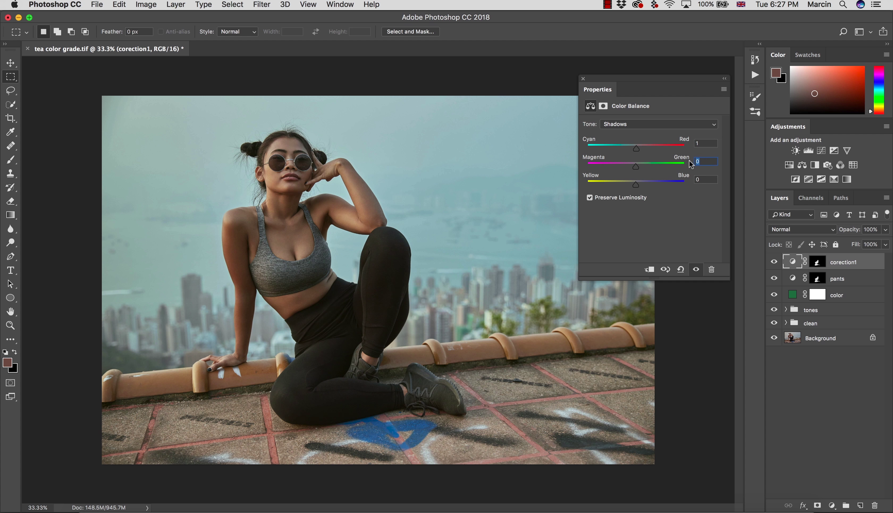
pyautogui.write('-1')
pyautogui.press('Return')
pyautogui.click(774, 262)
pyautogui.click(774, 261)
# Step: Return the color balance to midtones, set the corection1 layer's opacity to 50%, and compare the layer hidden and shown
pyautogui.click(629, 124)
pyautogui.click(635, 132)
pyautogui.click(869, 229)
pyautogui.write('50')
pyautogui.click(774, 262)
pyautogui.click(774, 262)
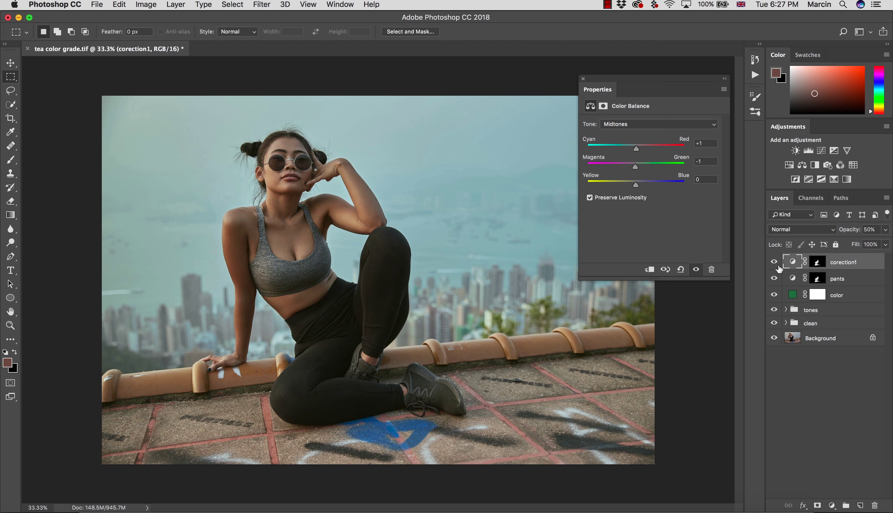
# Step: Group the corection1 and pants layers under the name corrections and compare the image with the group hidden and shown
pyautogui.keyDown('shift'); pyautogui.click(839, 278); pyautogui.keyUp('shift')
pyautogui.press('super+g')
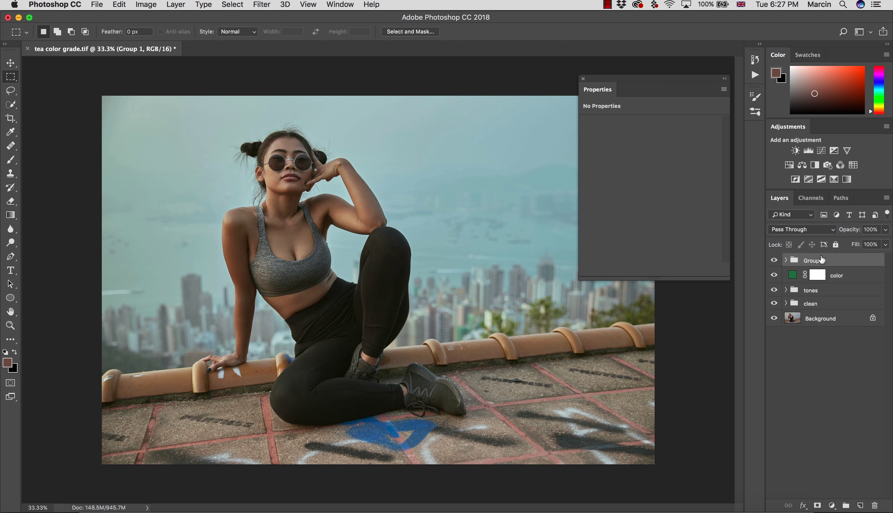
pyautogui.doubleClick(815, 260)
pyautogui.write('corrections')
pyautogui.press('Return')
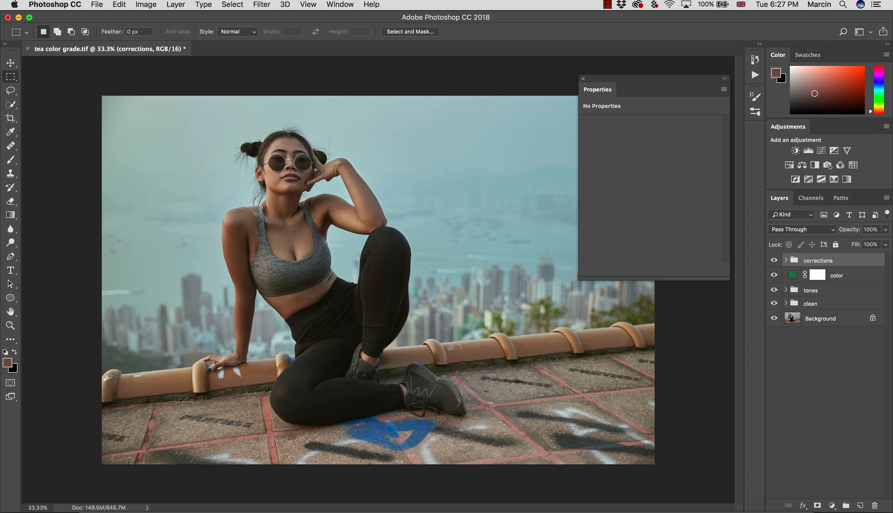
pyautogui.click(776, 260)
pyautogui.click(775, 260)
# Step: Add a Levels adjustment layer above the corrections group and rename it matte
pyautogui.click(831, 506)
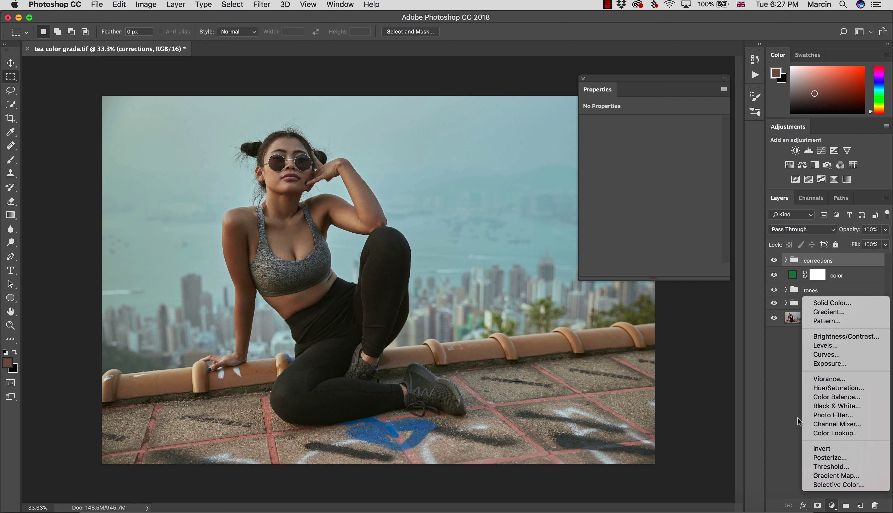
pyautogui.click(825, 347)
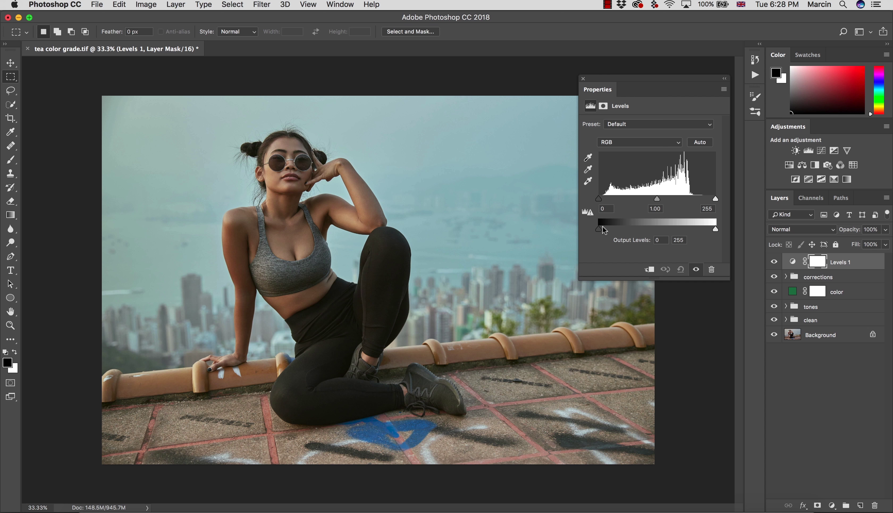
pyautogui.doubleClick(839, 263)
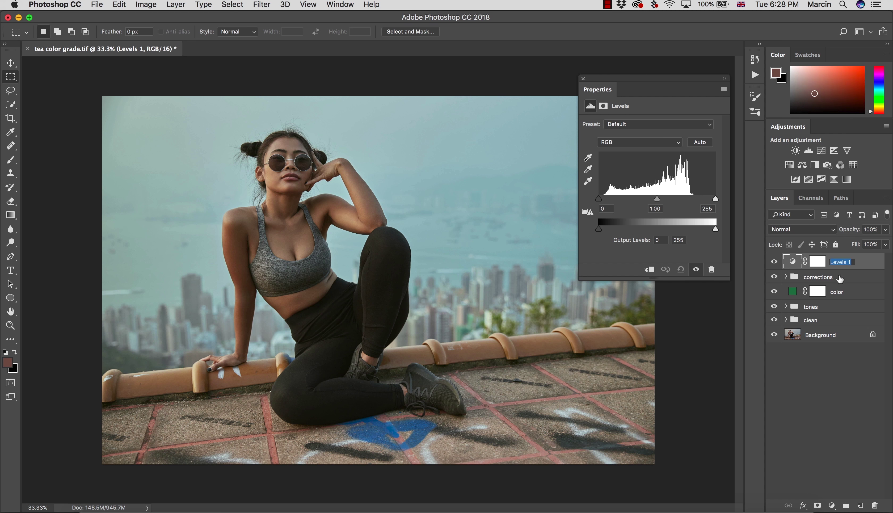
pyautogui.write('matte')
pyautogui.press('Return')
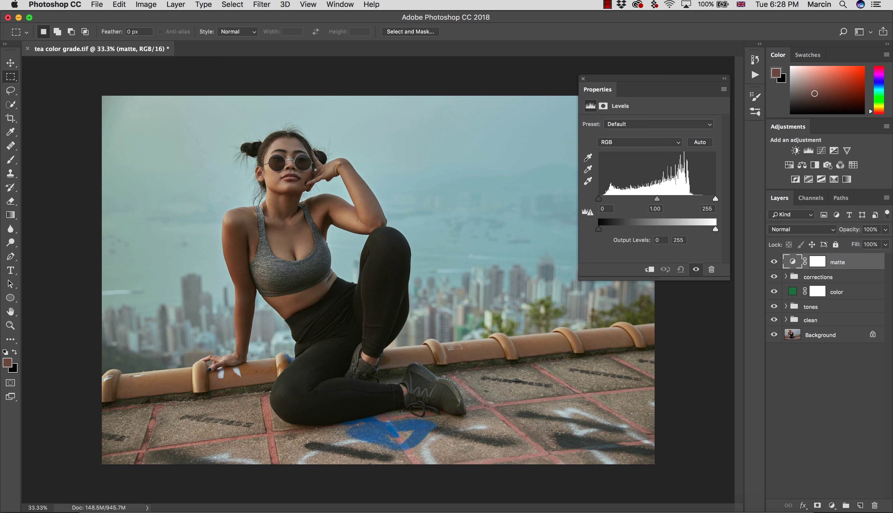
# Step: Set the matte layer's output levels to 16 and 239 and its blend mode to Luminosity
pyautogui.moveTo(599, 229); pyautogui.dragTo(606, 230)
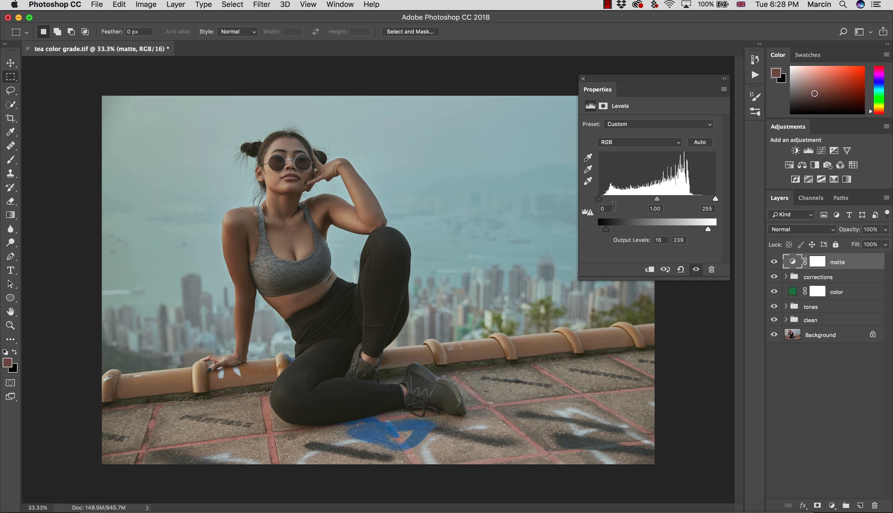
pyautogui.click(782, 230)
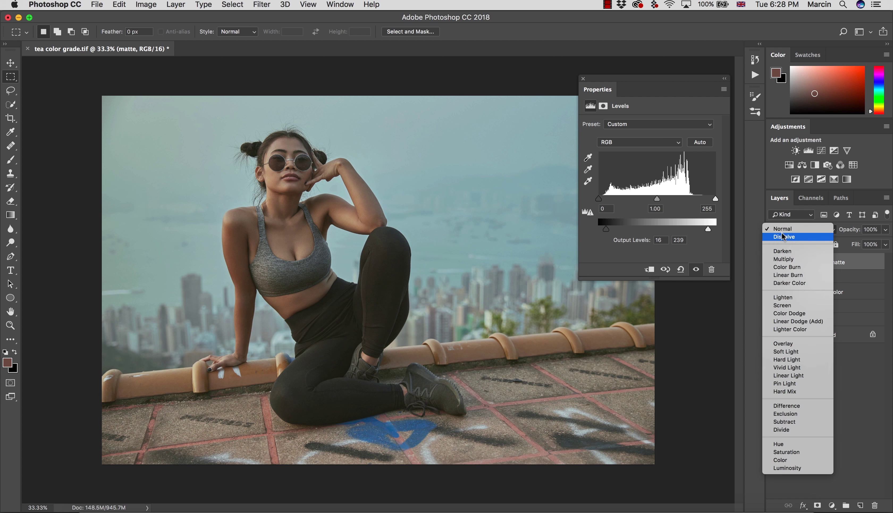
pyautogui.click(788, 468)
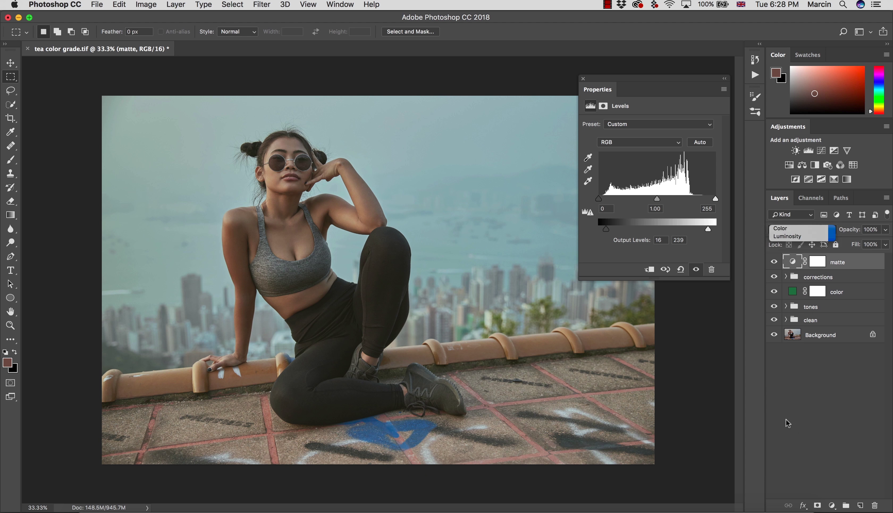
pyautogui.click(775, 263)
pyautogui.click(775, 263)
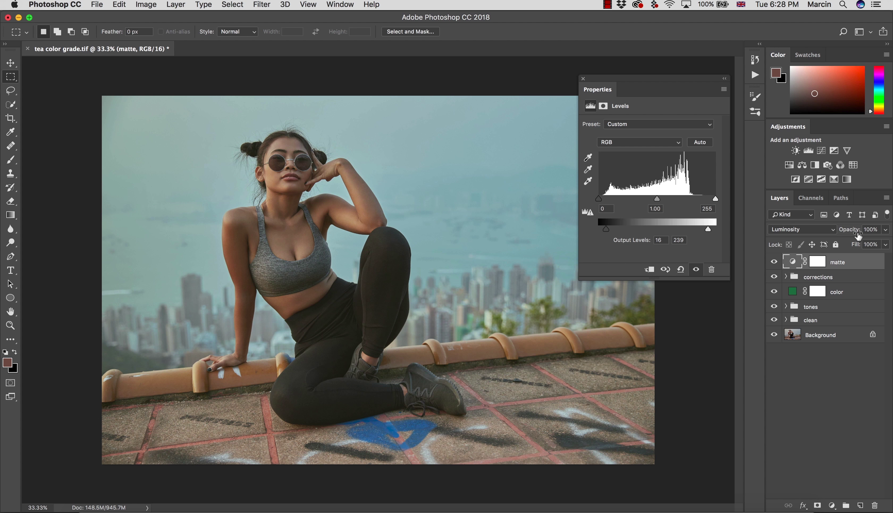
# Step: Set the matte layer's opacity to 35% and compare the image repeatedly with the layer hidden and shown
pyautogui.click(867, 230)
pyautogui.write('35')
pyautogui.click(774, 263)
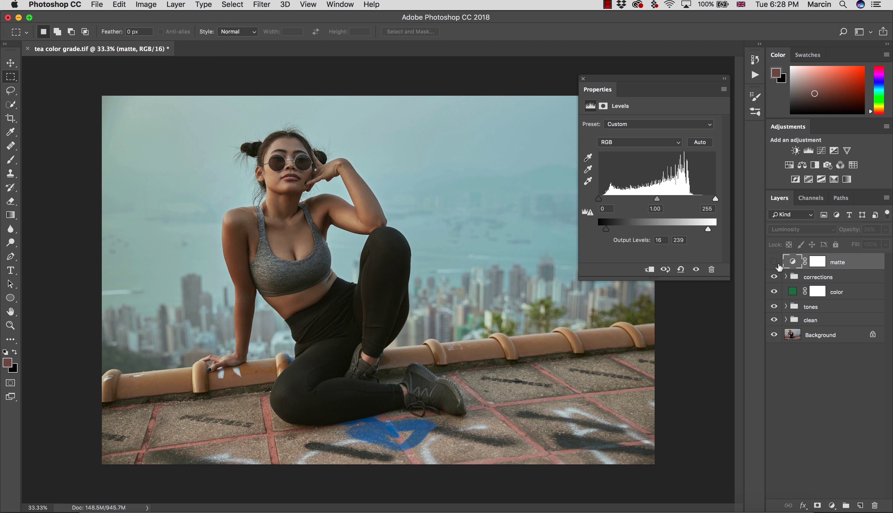
pyautogui.click(775, 263)
pyautogui.click(775, 263)
pyautogui.click(775, 263)
pyautogui.click(775, 263)
pyautogui.click(774, 263)
pyautogui.click(774, 263)
pyautogui.click(774, 262)
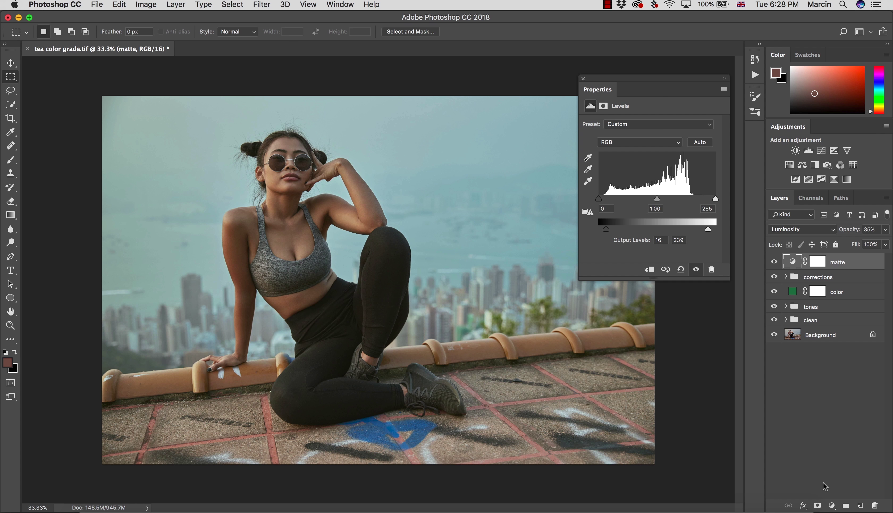
# Step: Add a Curves adjustment layer above the matte layer and rename it shadows
pyautogui.click(832, 505)
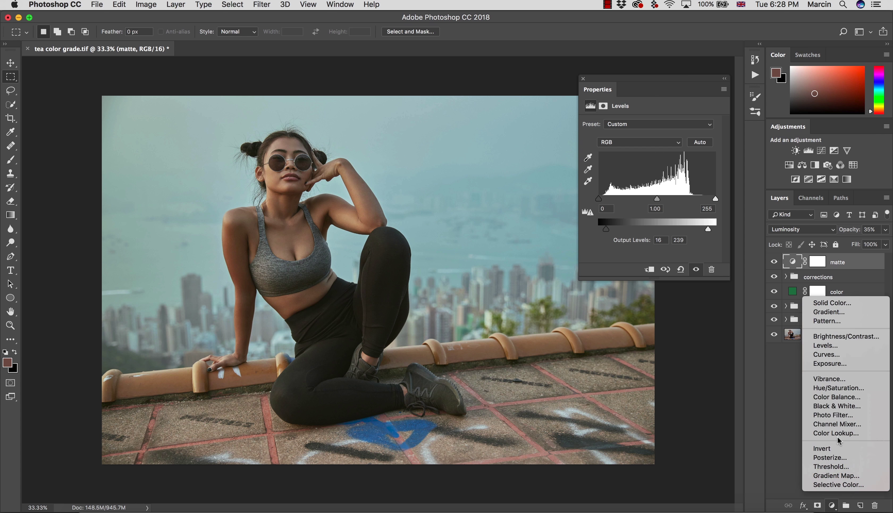
pyautogui.click(826, 354)
pyautogui.doubleClick(841, 262)
pyautogui.write('s')
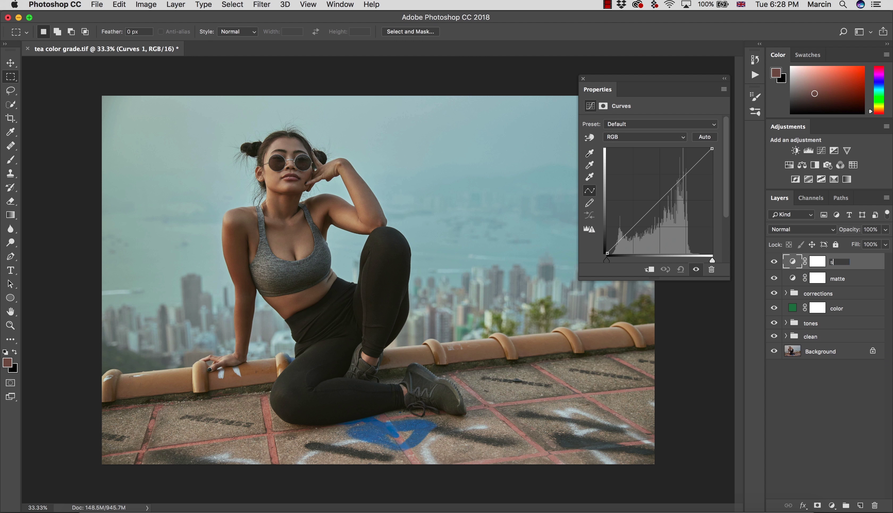
pyautogui.write('hadows')
pyautogui.press('Return')
# Step: Darken the shadows slightly on the RGB curve with a midtone anchor point, and set the shadows layer's opacity to 50%
pyautogui.moveTo(632, 231); pyautogui.dragTo(632, 232)
pyautogui.click(663, 201)
pyautogui.moveTo(662, 202); pyautogui.dragTo(662, 201)
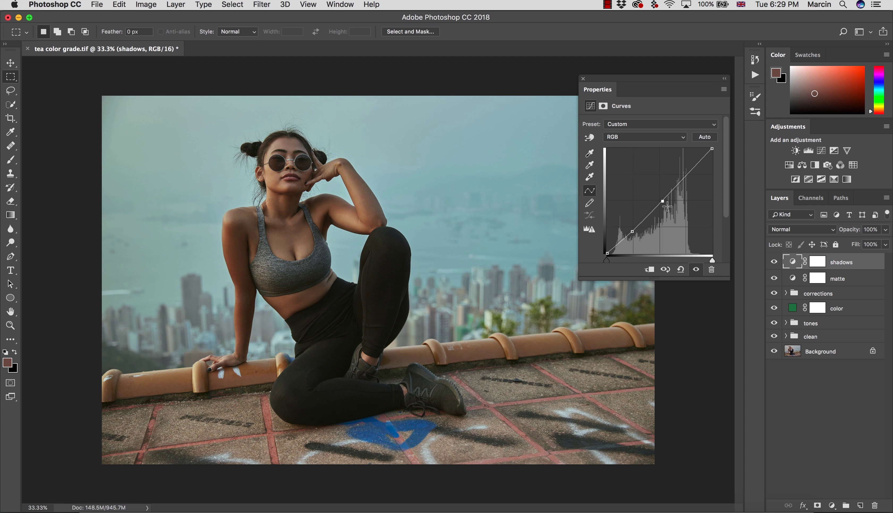
pyautogui.click(774, 262)
pyautogui.click(774, 262)
pyautogui.moveTo(870, 229); pyautogui.dragTo(860, 230)
pyautogui.write('5')
# Step: Raise the blue channel's black point slightly in the shadows curve and compare the layer hidden and shown
pyautogui.click(624, 139)
pyautogui.click(625, 165)
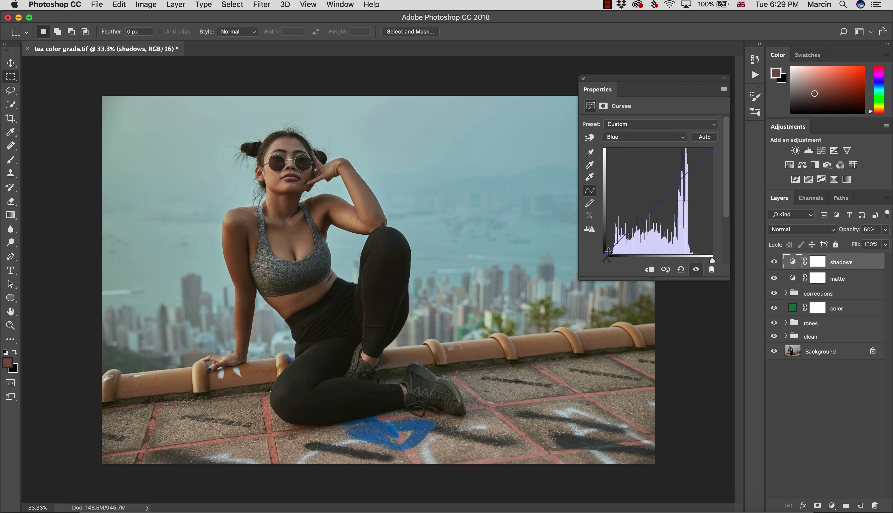
pyautogui.moveTo(607, 253); pyautogui.dragTo(602, 252)
pyautogui.click(774, 262)
pyautogui.click(774, 262)
# Step: Switch the shadows curve to the green channel and examine the image with the layer hidden and shown
pyautogui.click(623, 140)
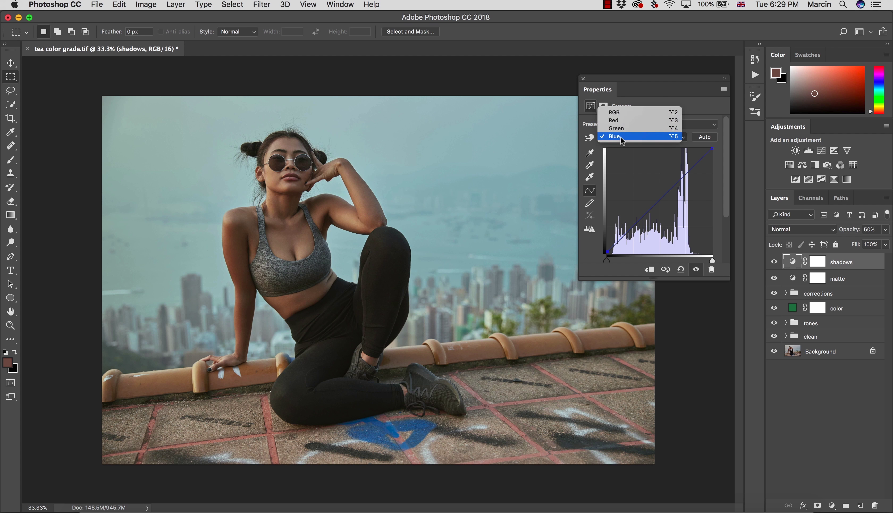
pyautogui.click(616, 128)
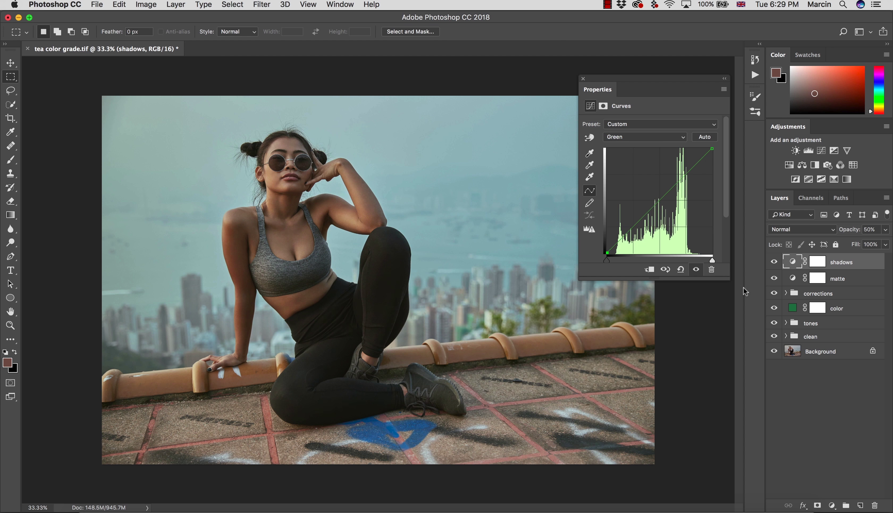
pyautogui.click(774, 261)
pyautogui.click(775, 262)
pyautogui.click(775, 263)
pyautogui.click(775, 263)
# Step: Group all layers from shadows down to color and name the group moody
pyautogui.keyDown('shift'); pyautogui.click(858, 308); pyautogui.keyUp('shift')
pyautogui.press('super+g')
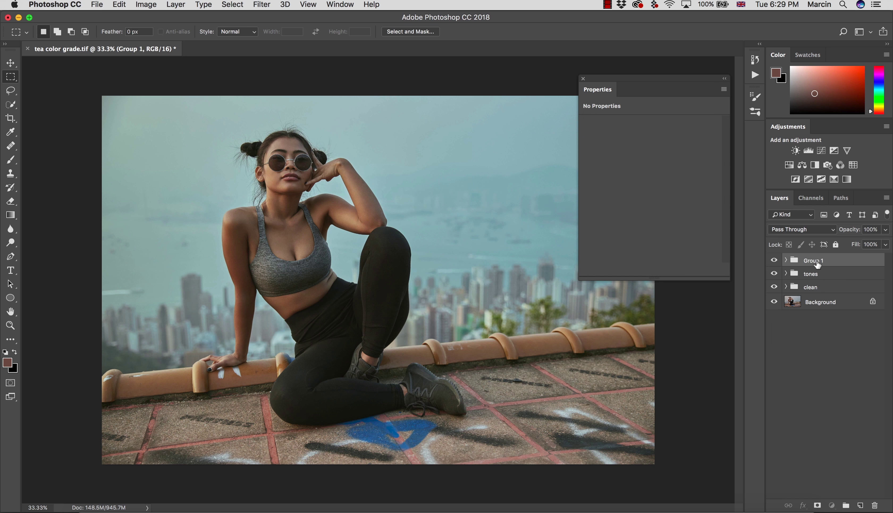
pyautogui.doubleClick(812, 261)
pyautogui.write('moody')
pyautogui.press('Return')
# Step: Compare the photo with the moody group hidden and shown, closing the adjustment properties to see the whole image
pyautogui.click(774, 260)
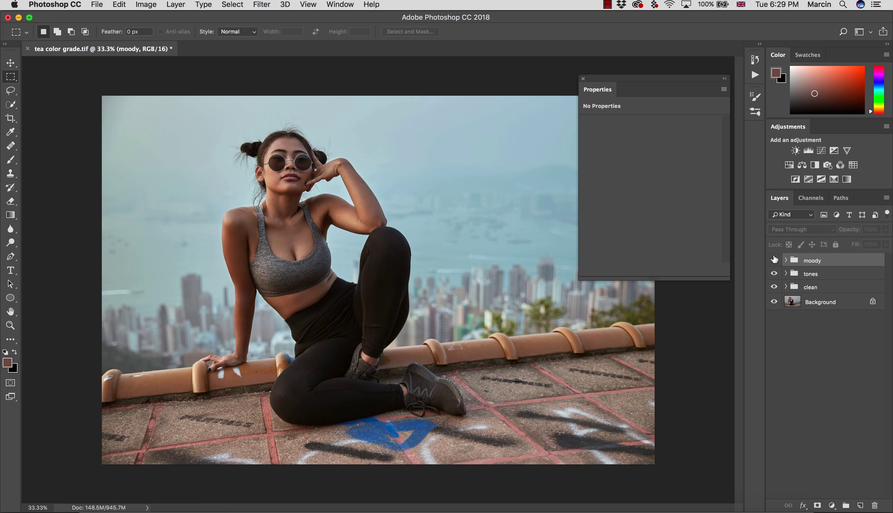
pyautogui.click(774, 260)
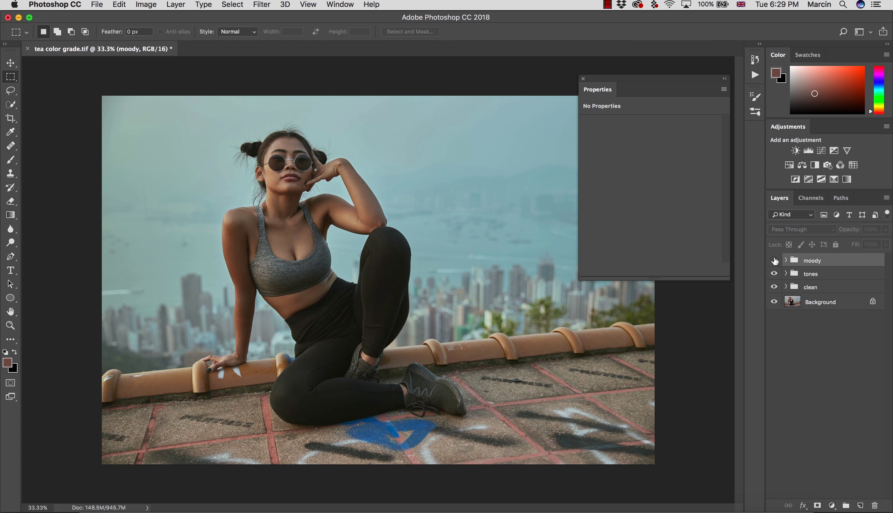
pyautogui.click(774, 261)
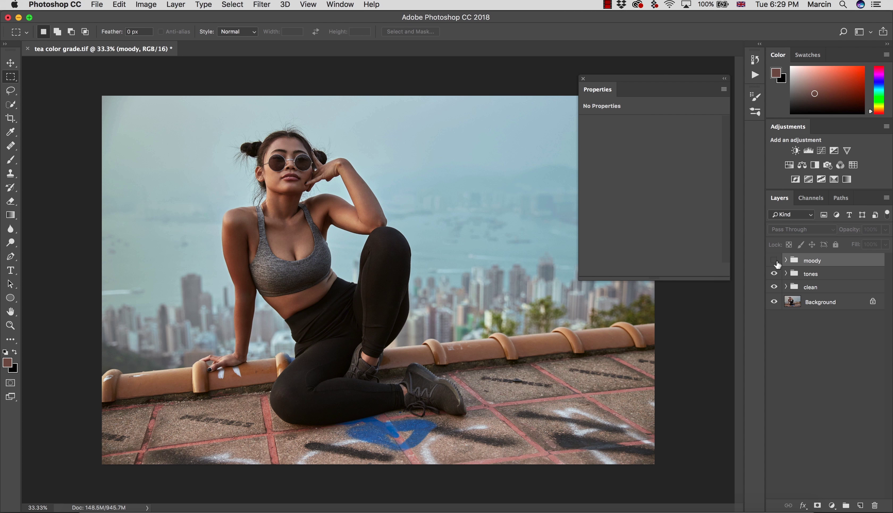
pyautogui.click(775, 261)
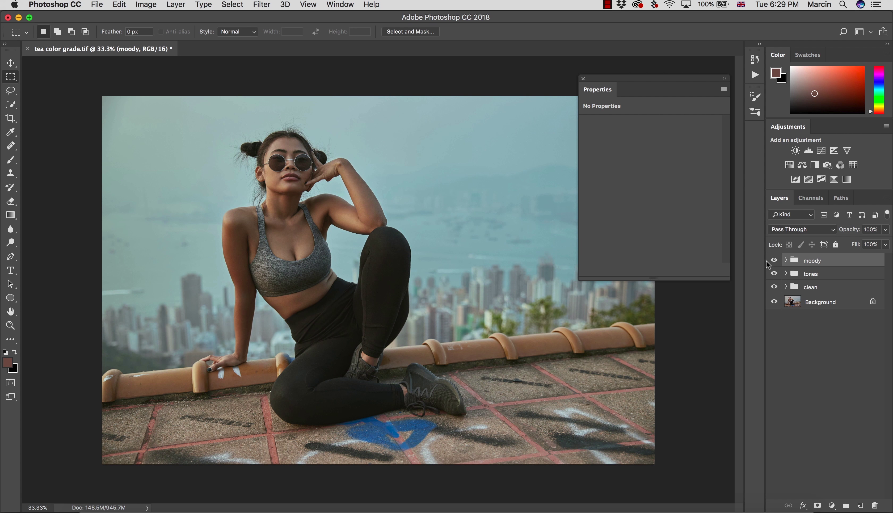
pyautogui.click(584, 79)
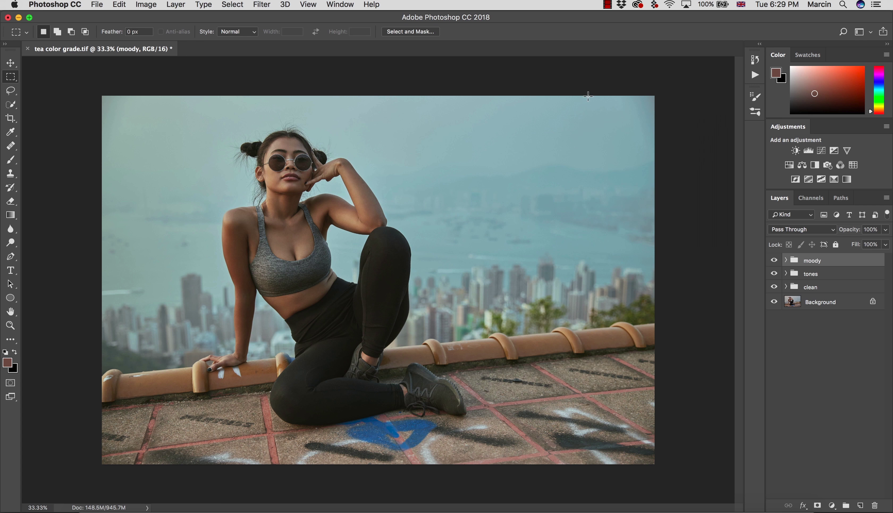
pyautogui.click(773, 261)
pyautogui.click(773, 261)
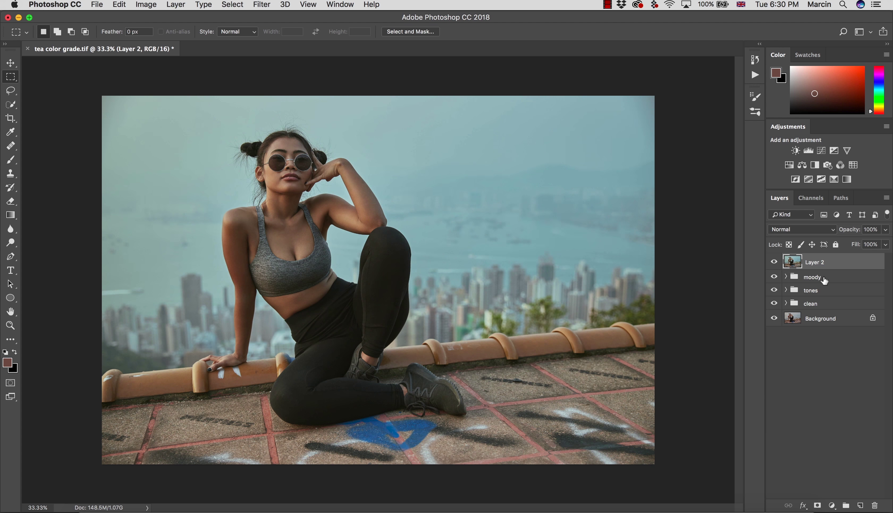
# Step: Rename the merged layer above the moody group final and convert it to a smart object
pyautogui.doubleClick(812, 263)
pyautogui.write('final')
pyautogui.press('Return')
pyautogui.rightClick(822, 264)
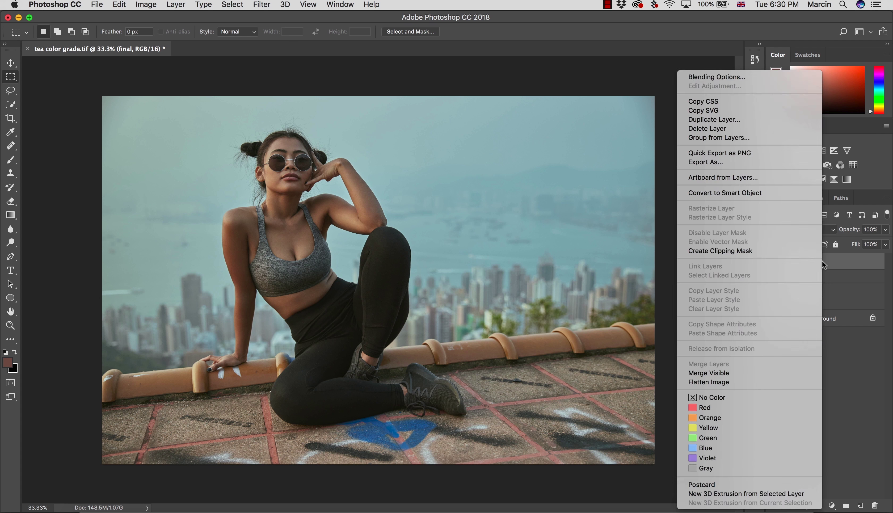
pyautogui.click(747, 193)
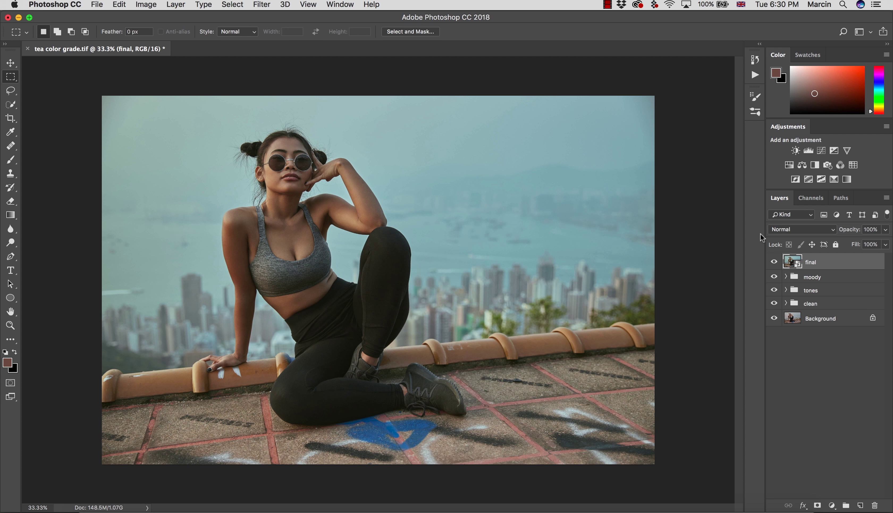
# Step: Open the final layer in the Camera Raw filter and set Contrast to +13, Highlights to +42 and Clarity to +6
pyautogui.click(261, 7)
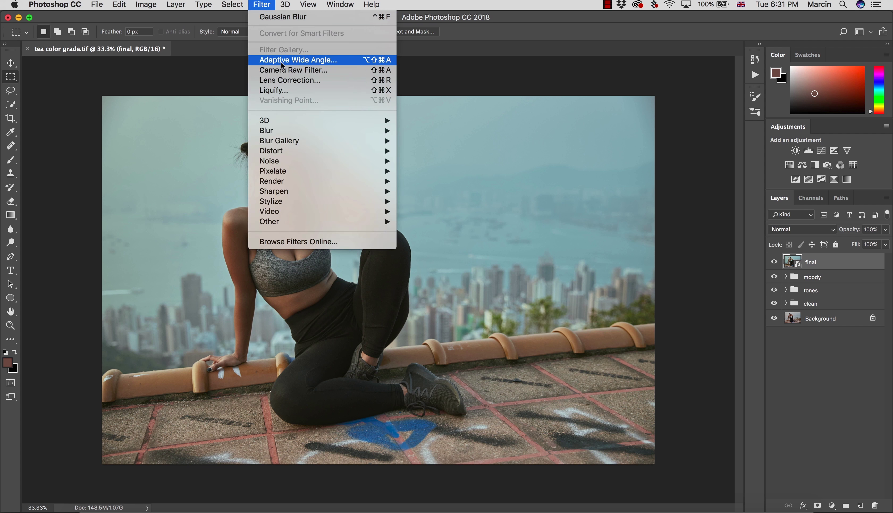
pyautogui.click(284, 70)
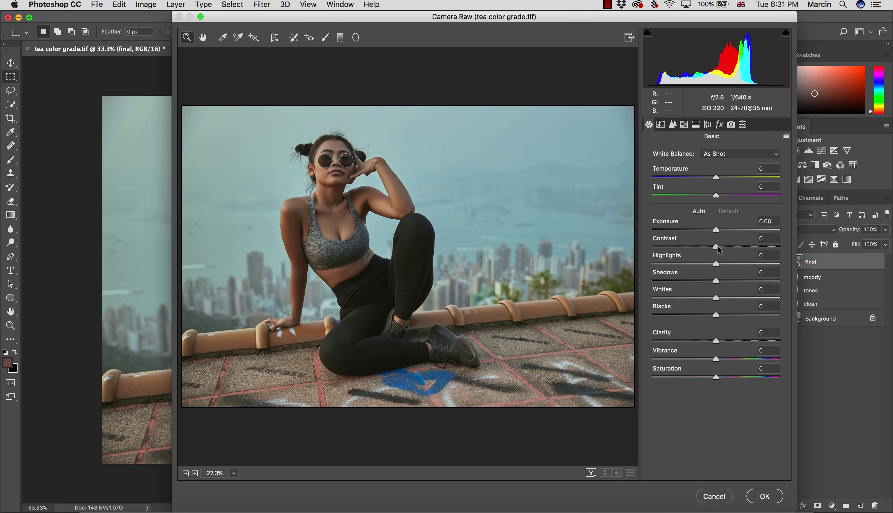
pyautogui.moveTo(718, 245); pyautogui.dragTo(724, 247)
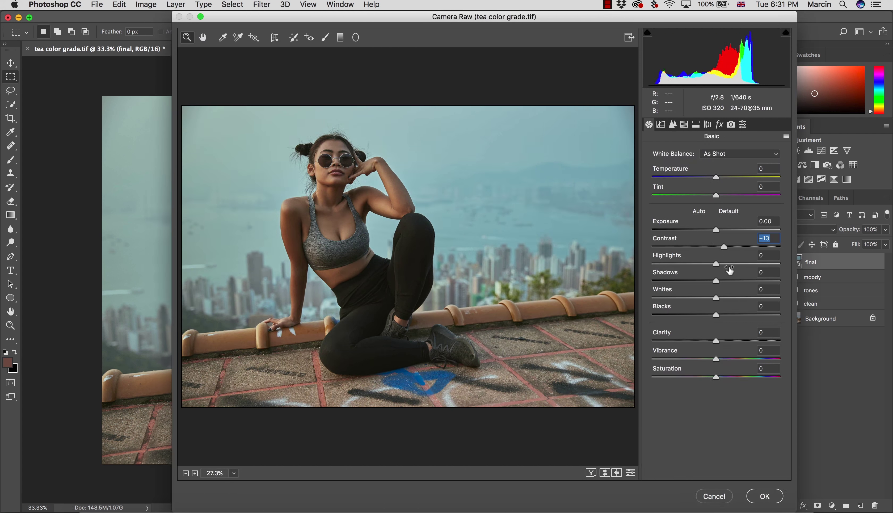
pyautogui.moveTo(716, 264); pyautogui.dragTo(746, 262)
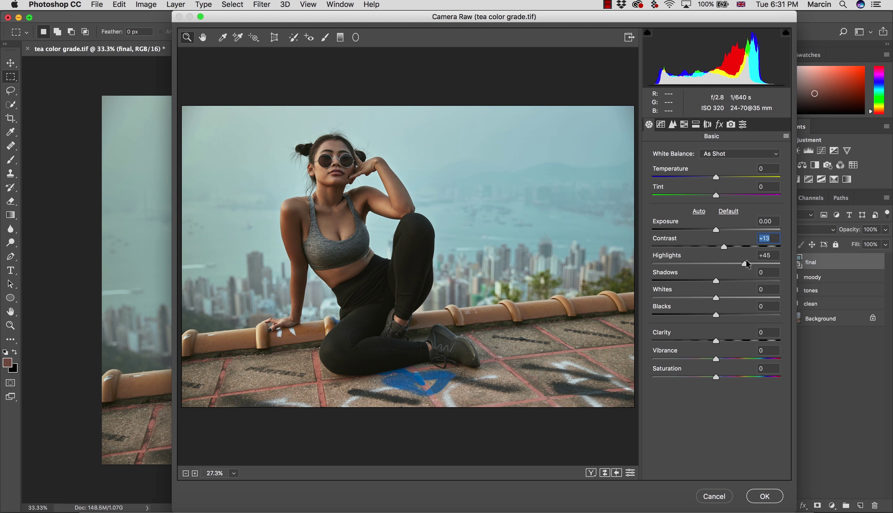
pyautogui.moveTo(745, 259); pyautogui.dragTo(744, 260)
pyautogui.moveTo(716, 340); pyautogui.dragTo(723, 337)
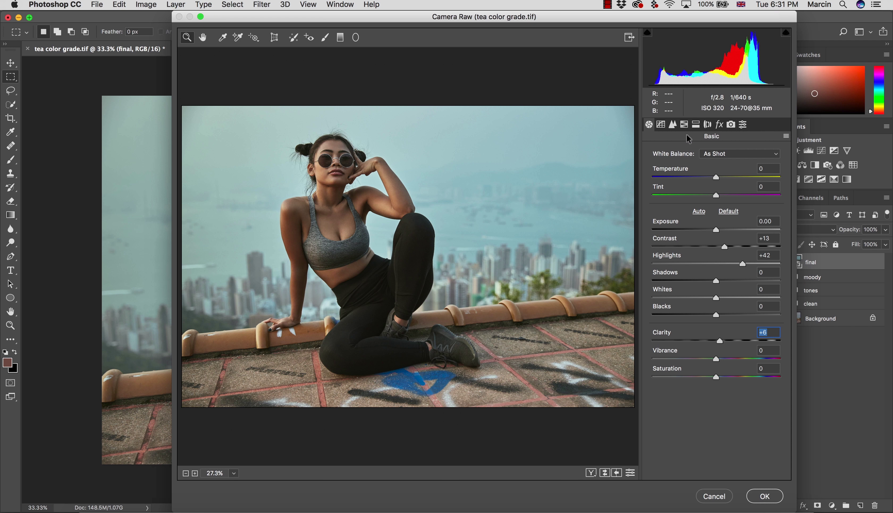
# Step: Try hue shifts on the aquas and oranges in the HSL adjustments, keeping aquas at 0 and setting oranges to -2
pyautogui.click(684, 124)
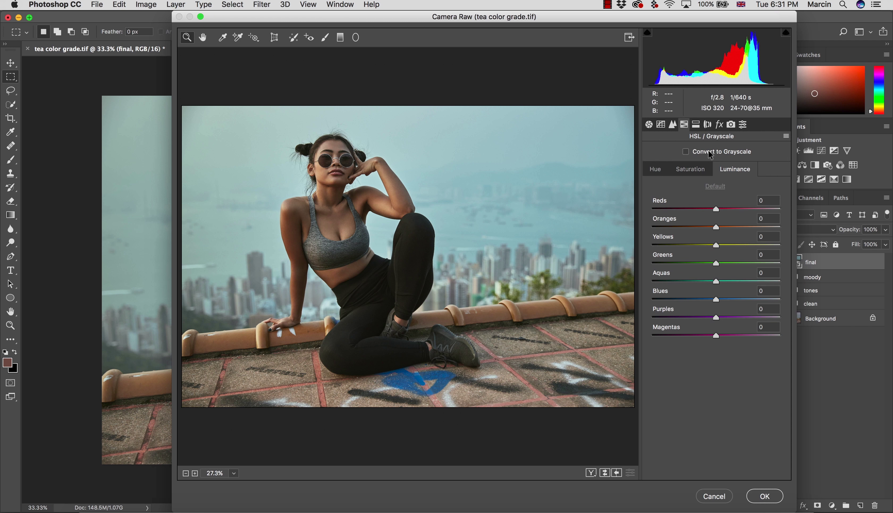
pyautogui.click(656, 170)
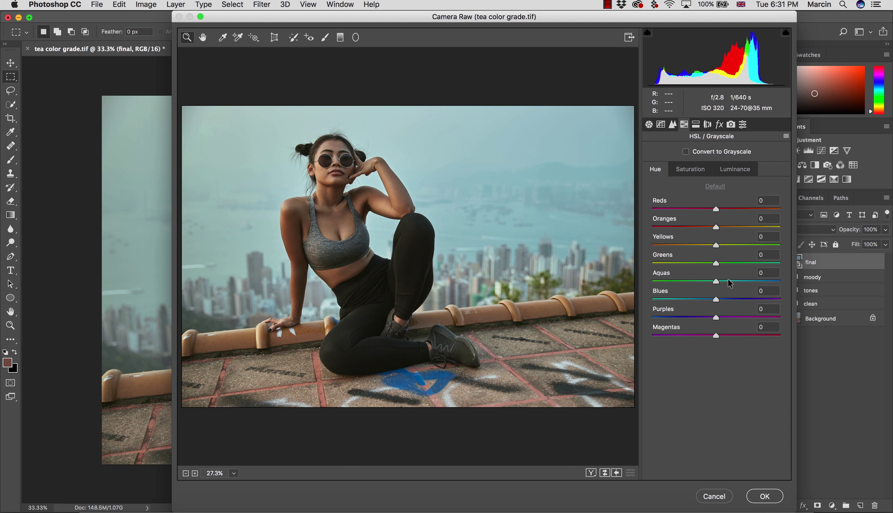
pyautogui.moveTo(715, 281); pyautogui.dragTo(800, 280)
pyautogui.moveTo(728, 280); pyautogui.dragTo(676, 259)
pyautogui.moveTo(715, 227); pyautogui.dragTo(746, 227)
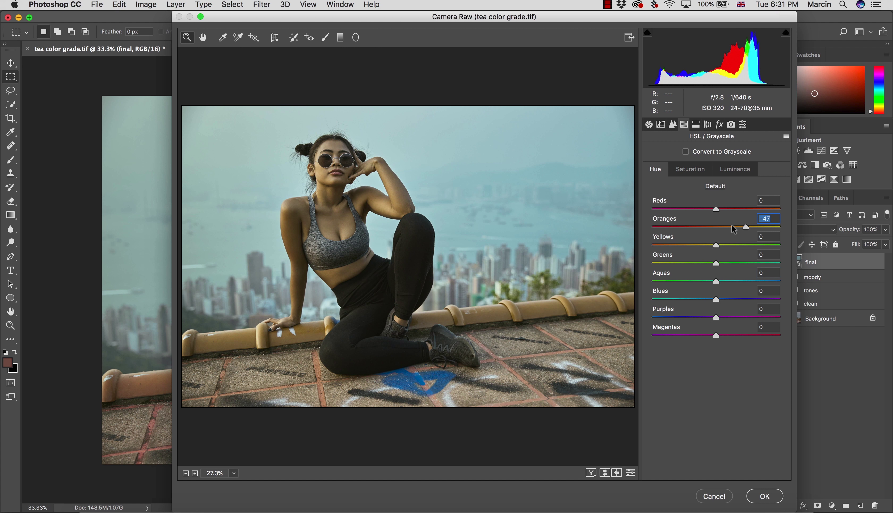
pyautogui.click(715, 227)
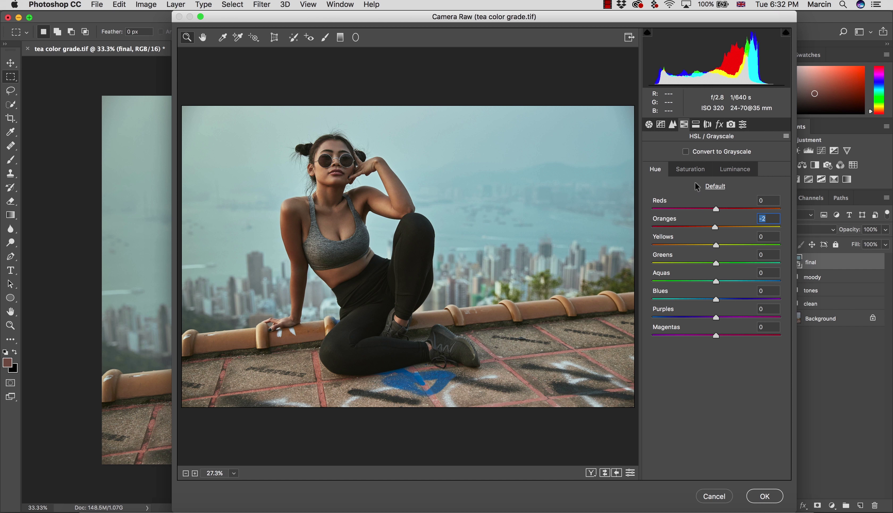
# Step: Try a slight saturation increase on the oranges, about +4, and return the value to 0
pyautogui.click(689, 169)
pyautogui.moveTo(721, 226)
pyautogui.mouseDown()
pyautogui.moveTo(751, 225)
pyautogui.moveTo(721, 223)
pyautogui.mouseUp()
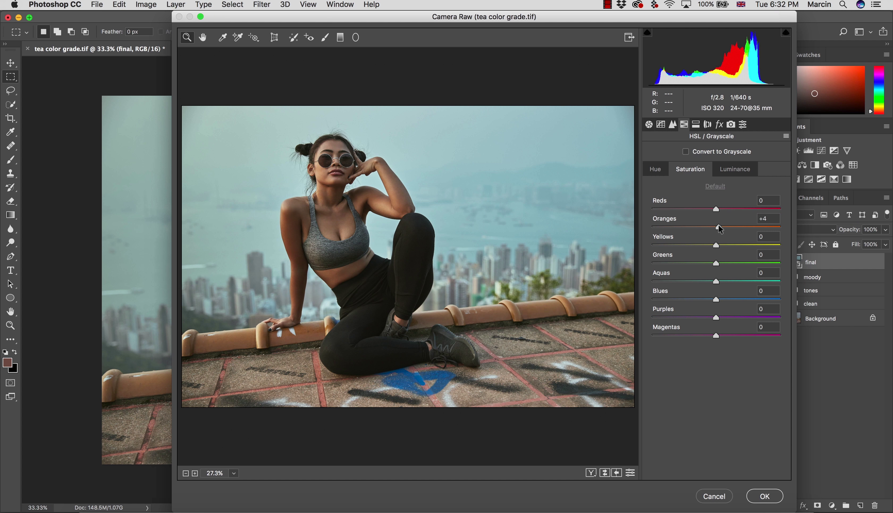
pyautogui.moveTo(718, 223); pyautogui.dragTo(719, 225)
pyautogui.write('0')
# Step: Darken the sky and water tones by setting the aquas luminance to -28 and lowering the blues luminance by a similar amount
pyautogui.click(730, 170)
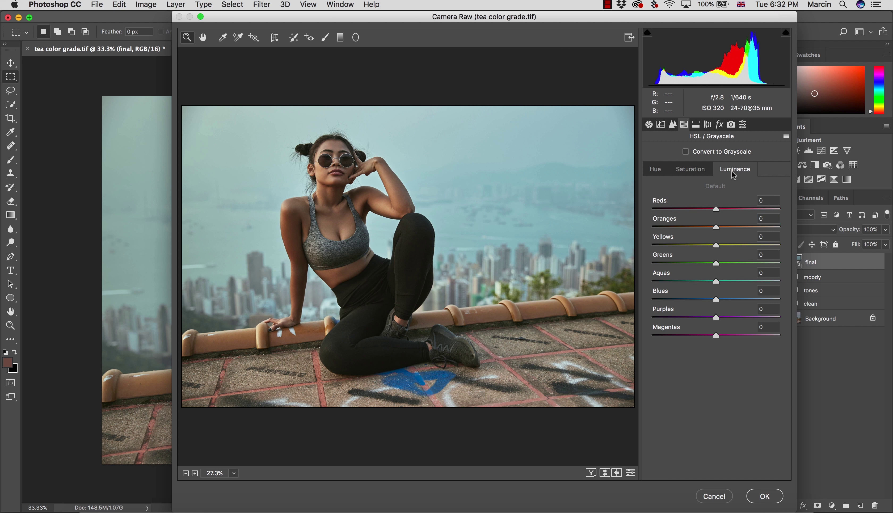
pyautogui.moveTo(703, 281)
pyautogui.mouseDown()
pyautogui.moveTo(691, 300)
pyautogui.moveTo(695, 285)
pyautogui.mouseUp()
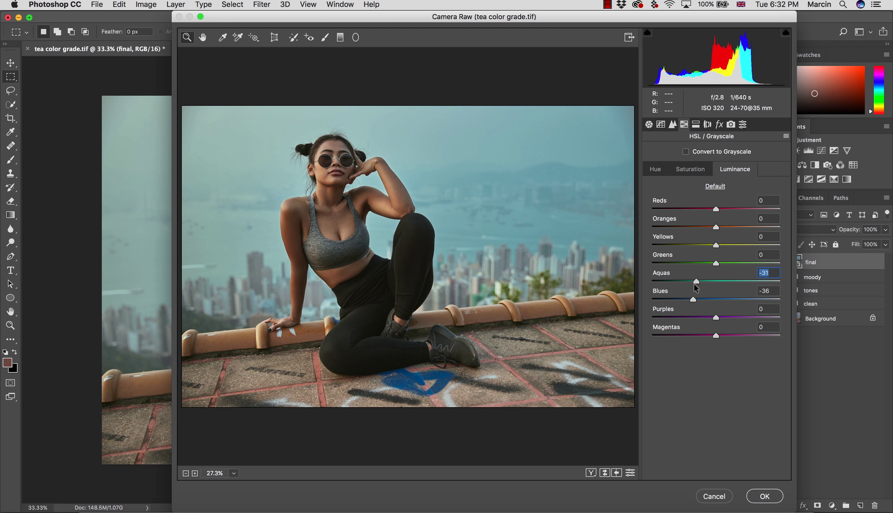
pyautogui.moveTo(695, 282); pyautogui.dragTo(695, 298)
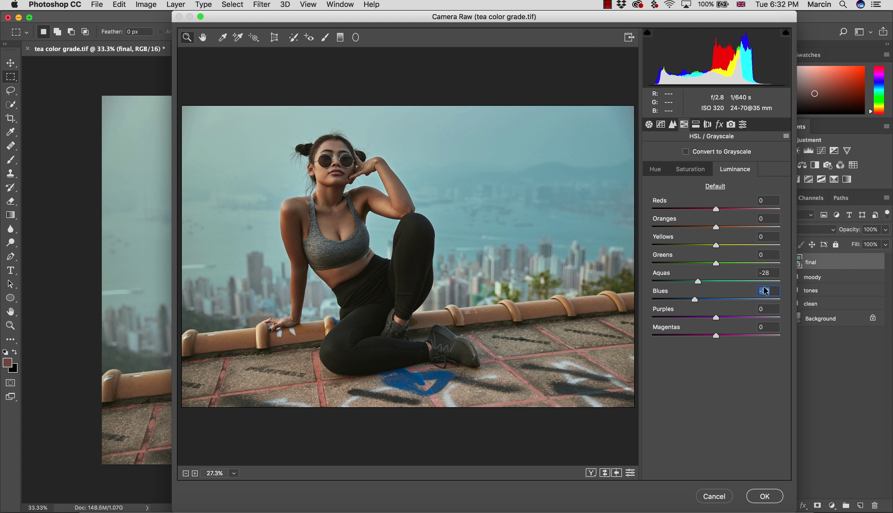
# Step: Split tone the image with highlights at hue 210 and saturation 9, and shadows at hue 36 and saturation 9
pyautogui.click(697, 126)
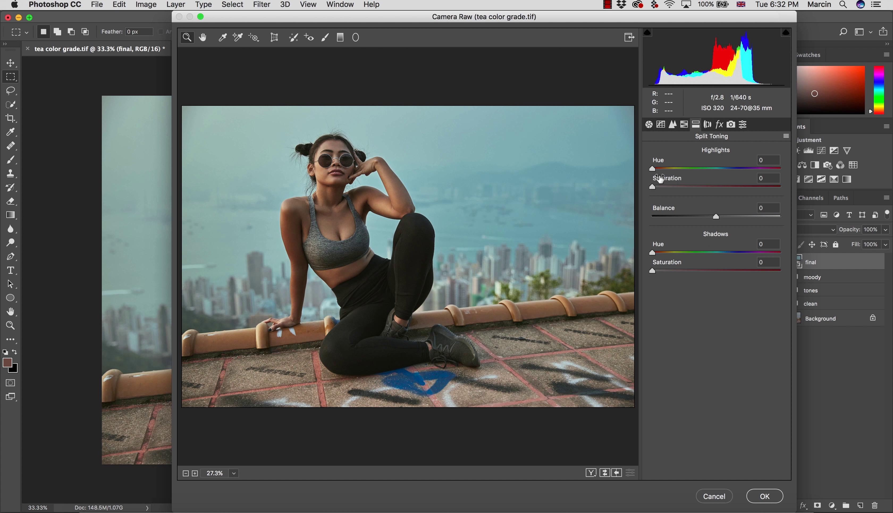
pyautogui.moveTo(656, 169); pyautogui.dragTo(726, 172)
pyautogui.write('210')
pyautogui.moveTo(656, 188); pyautogui.dragTo(663, 185)
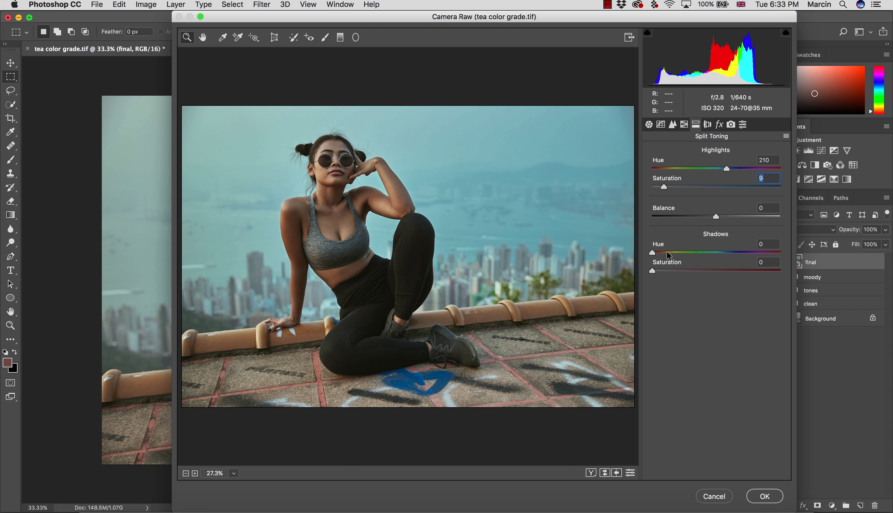
pyautogui.moveTo(667, 252); pyautogui.dragTo(663, 253)
pyautogui.moveTo(665, 251); pyautogui.dragTo(664, 268)
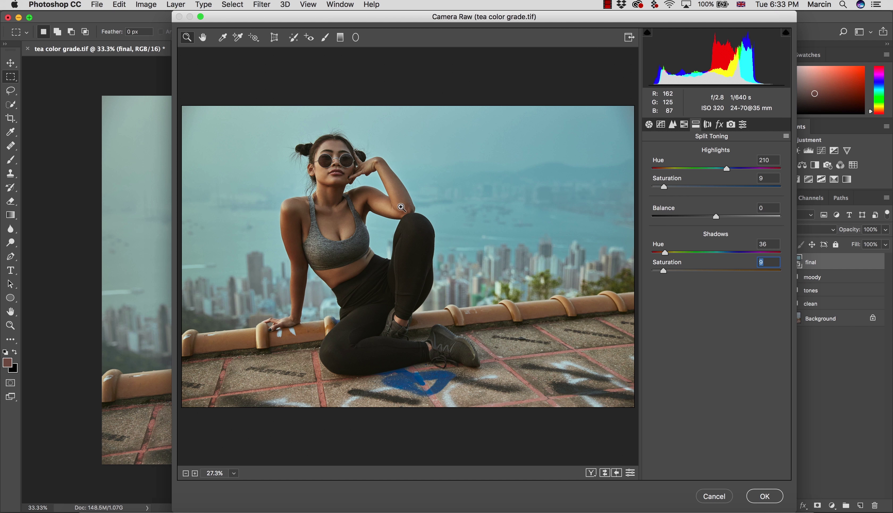
# Step: Return to the basic tone adjustments and set Highlights to +46
pyautogui.click(649, 124)
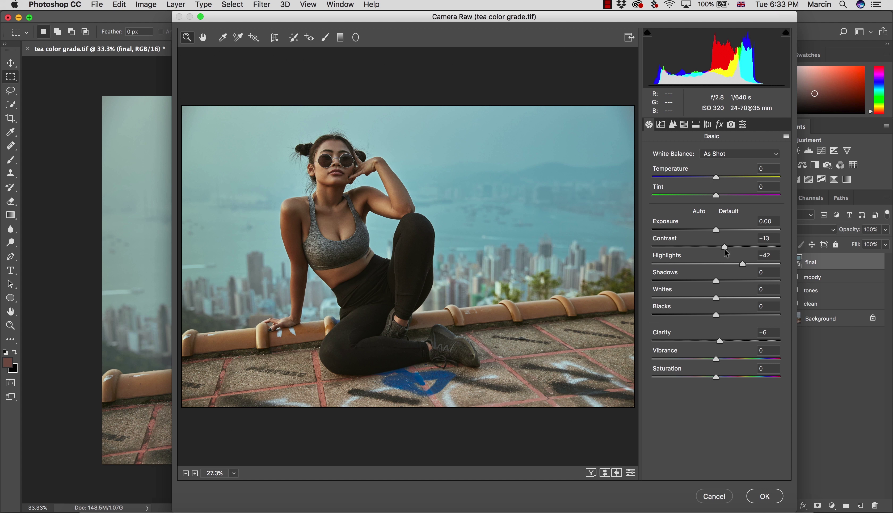
pyautogui.moveTo(746, 263); pyautogui.dragTo(745, 264)
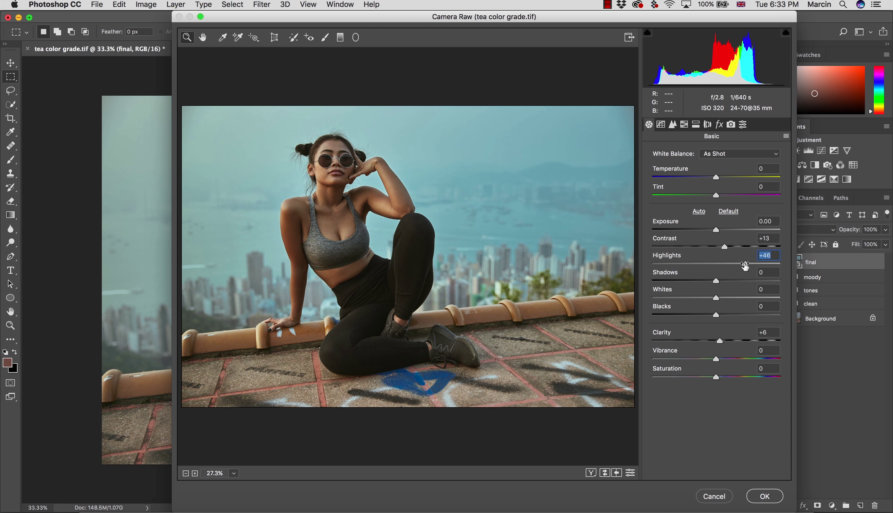